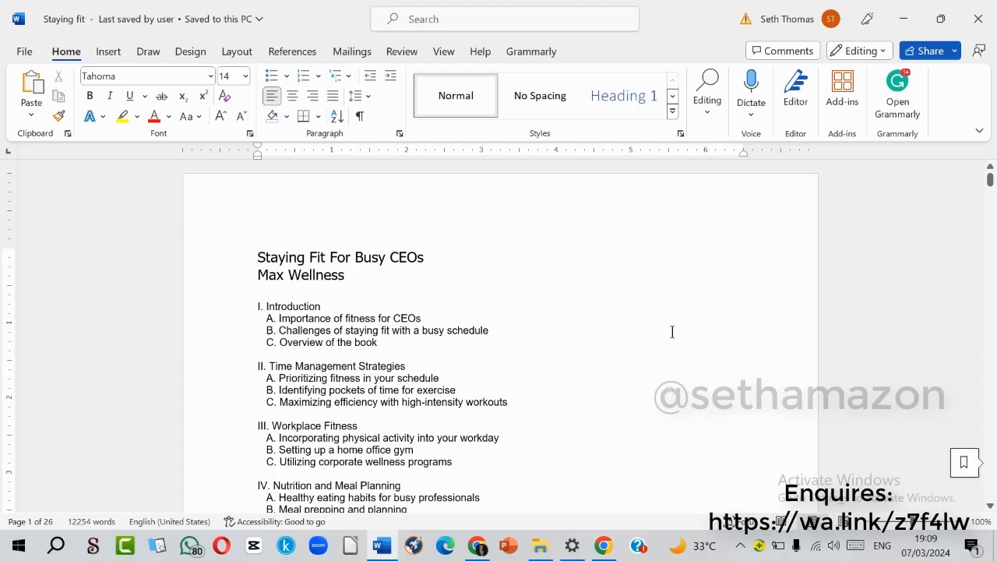
# Look through the manuscript's outline, introduction and first chapter, and return to the title page.
pyautogui.scroll(-5, 687, 281)
pyautogui.scroll(-20, 690, 281)
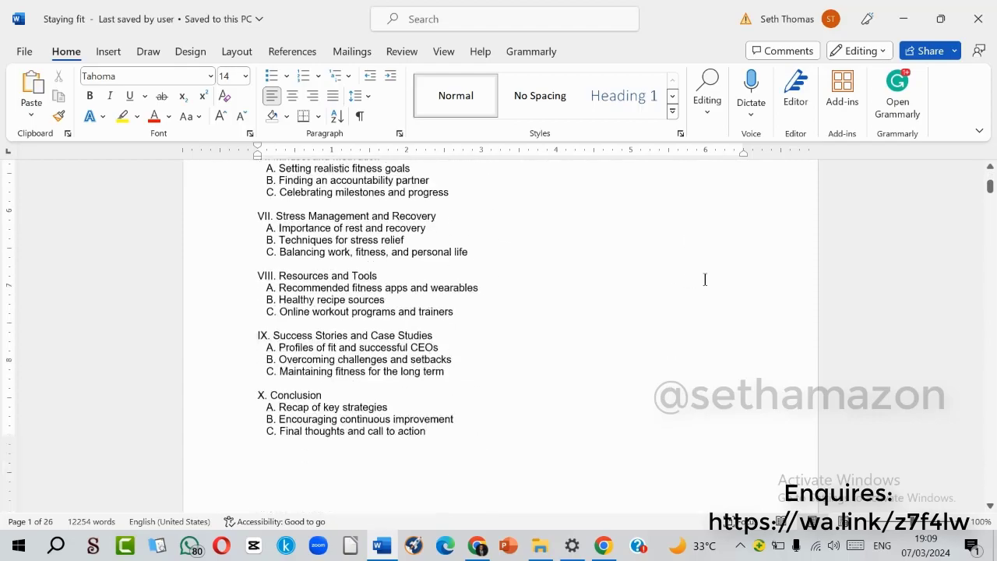
pyautogui.scroll(-20, 705, 279)
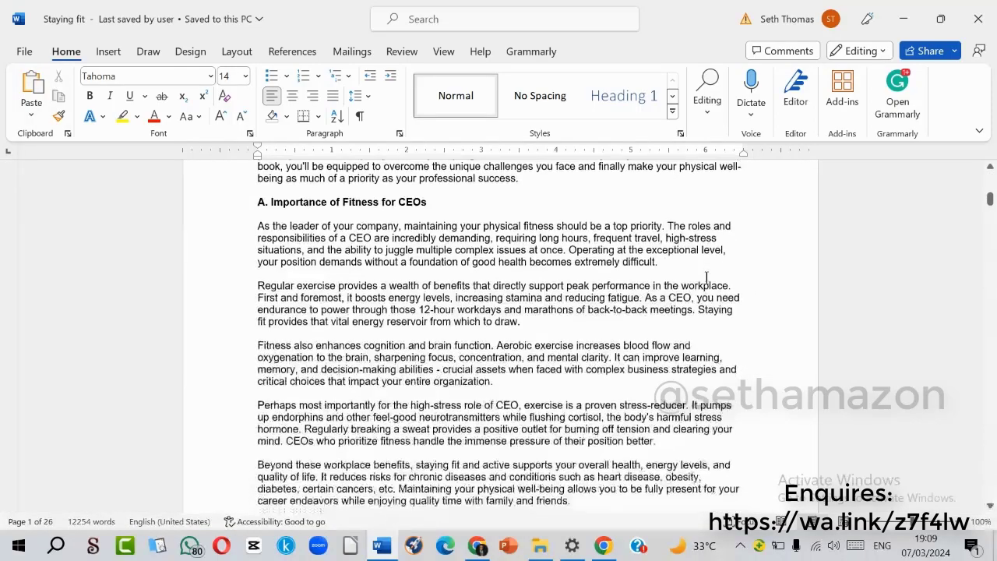
pyautogui.scroll(-20, 707, 279)
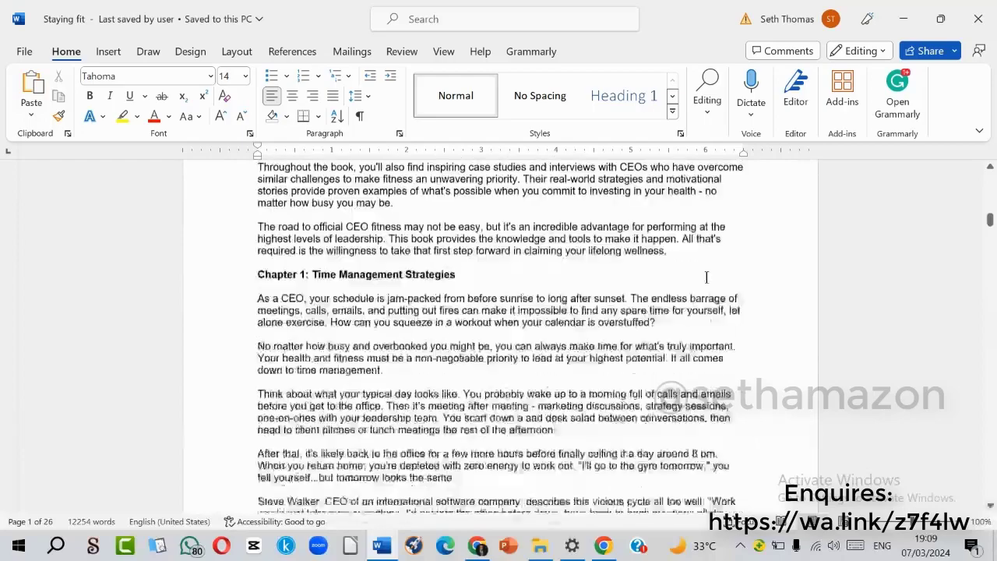
pyautogui.scroll(-20, 712, 281)
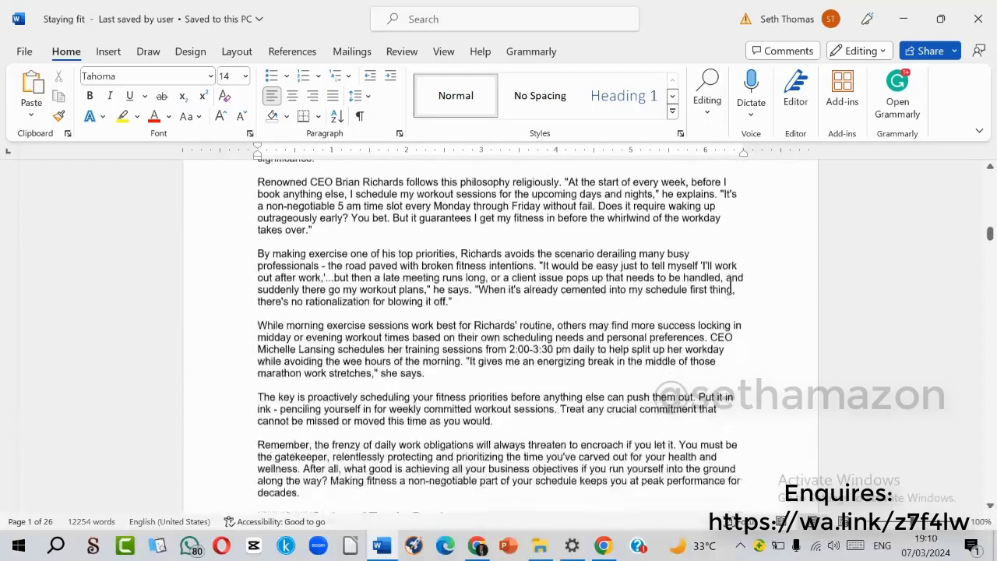
pyautogui.scroll(-5, 676, 293)
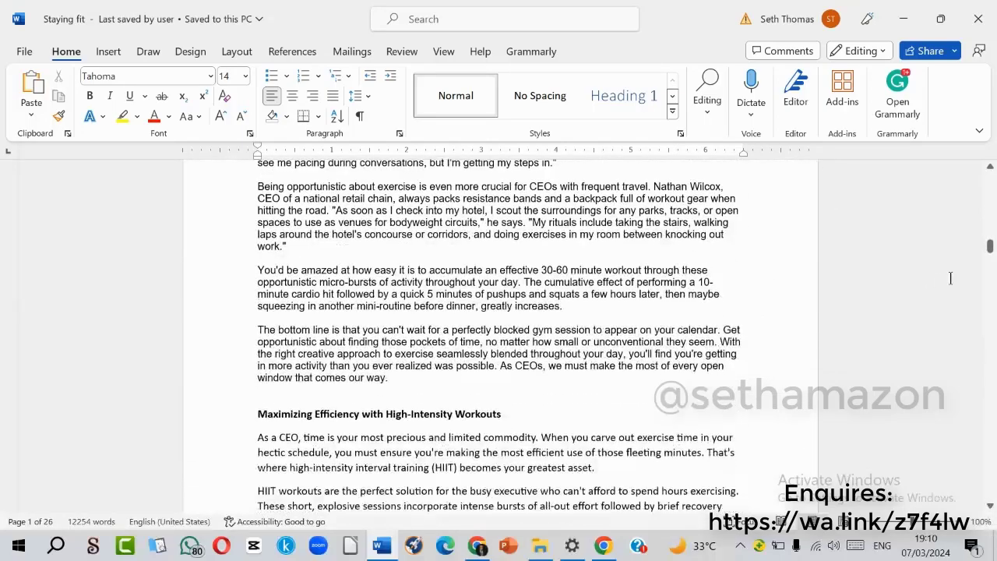
pyautogui.moveTo(988, 249)
pyautogui.mouseDown()
pyautogui.moveTo(989, 499)
pyautogui.moveTo(990, 179)
pyautogui.mouseUp()
pyautogui.scroll(8, 611, 302)
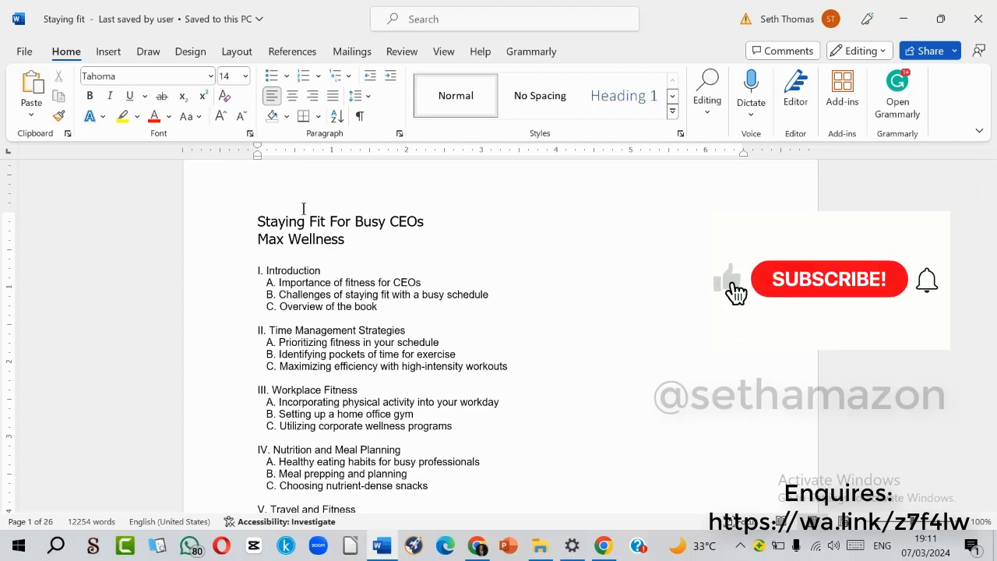
# Set a custom paper size of 5.5" width and 8.5" height for the whole document.
pyautogui.click(236, 53)
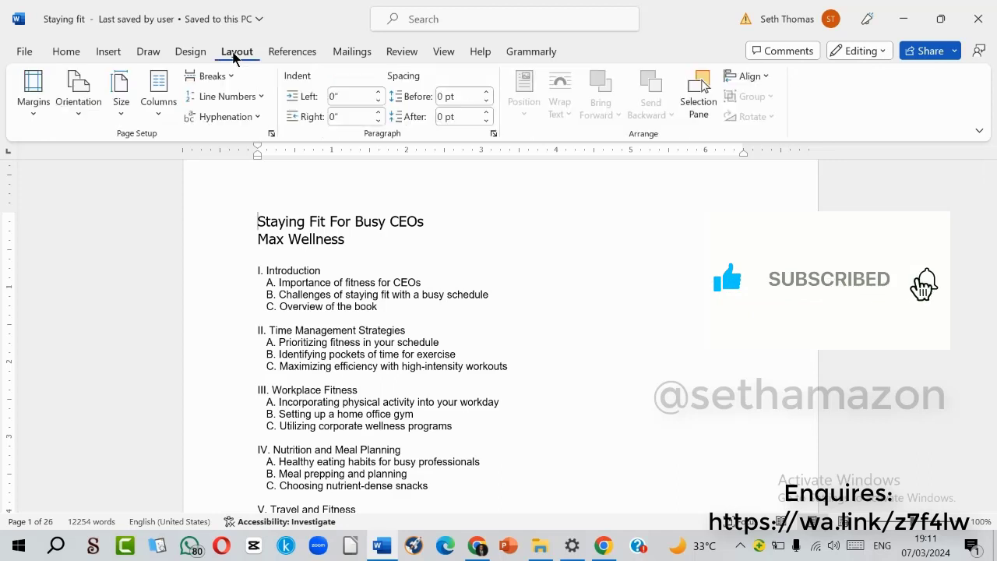
pyautogui.click(124, 107)
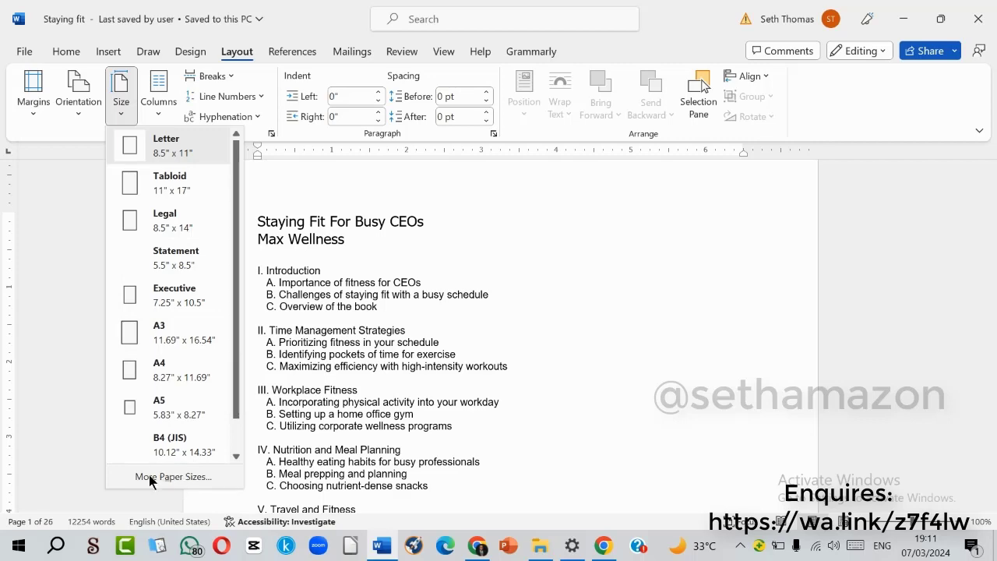
pyautogui.click(178, 477)
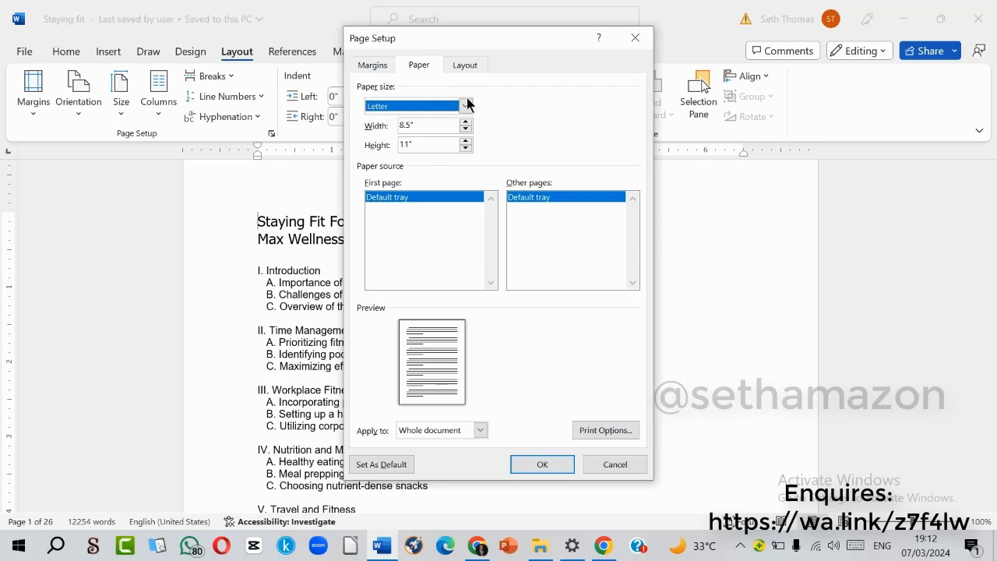
pyautogui.click(410, 125)
pyautogui.moveTo(411, 125); pyautogui.dragTo(393, 127)
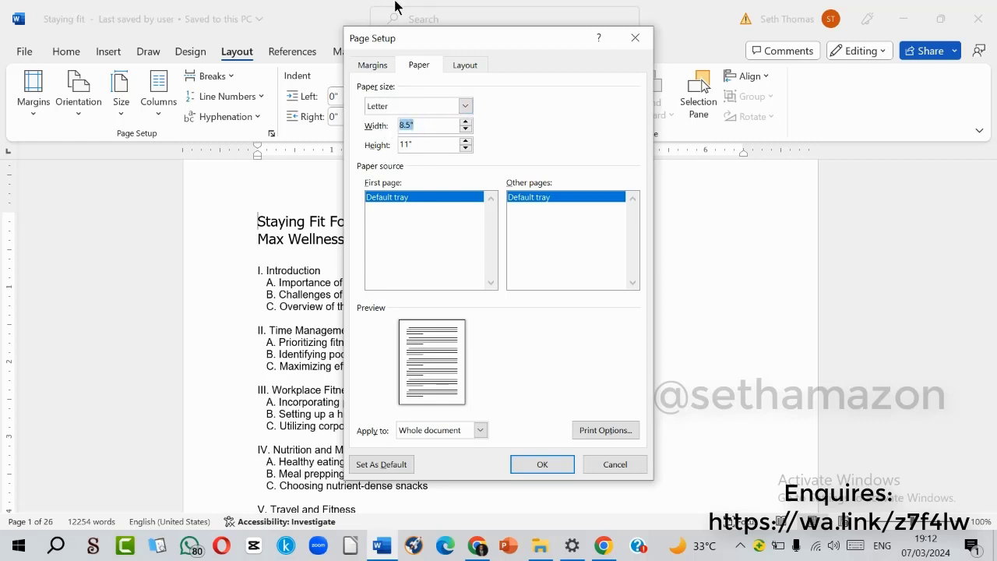
pyautogui.write('5.5')
pyautogui.click(436, 144)
pyautogui.moveTo(411, 145); pyautogui.dragTo(397, 148)
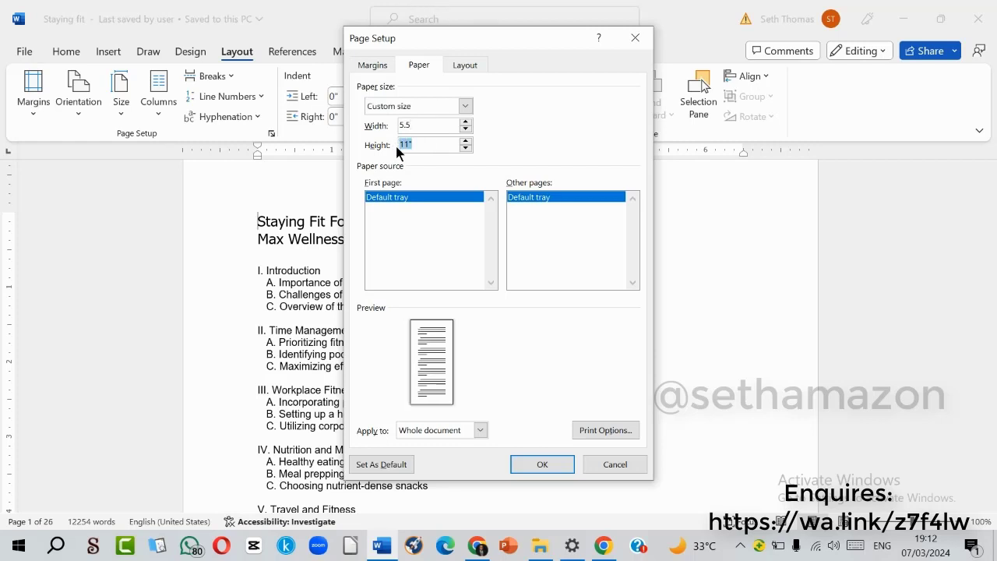
pyautogui.write('8.5')
pyautogui.click(430, 432)
pyautogui.click(425, 451)
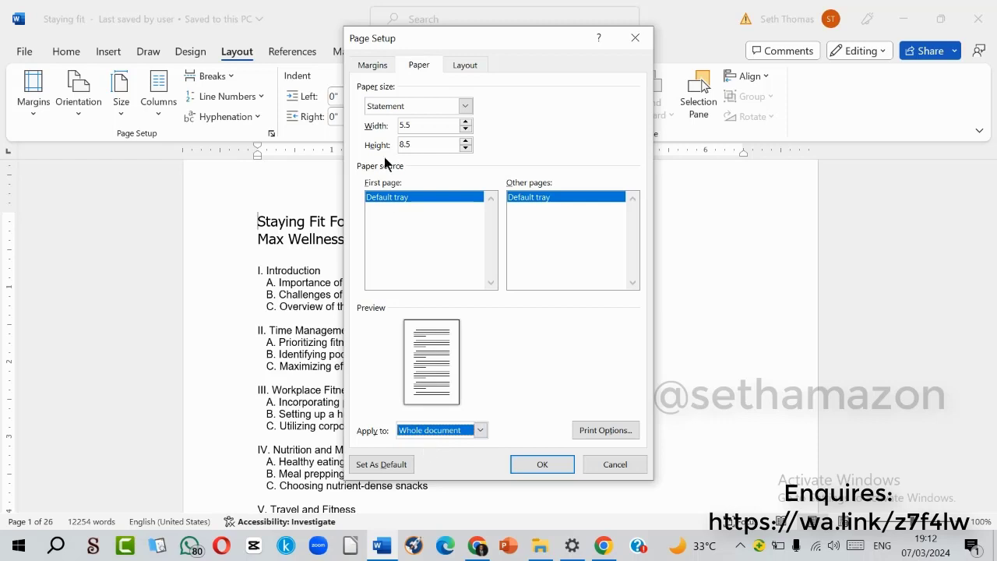
# Keep multiple pages at Normal and vertical alignment at Top, and apply the page setup to the document.
pyautogui.click(375, 66)
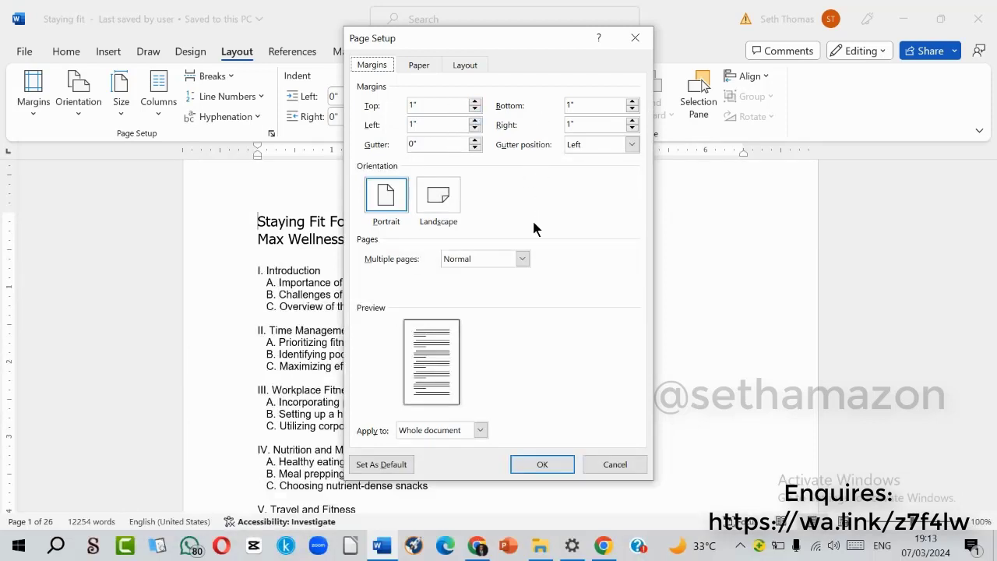
pyautogui.click(503, 264)
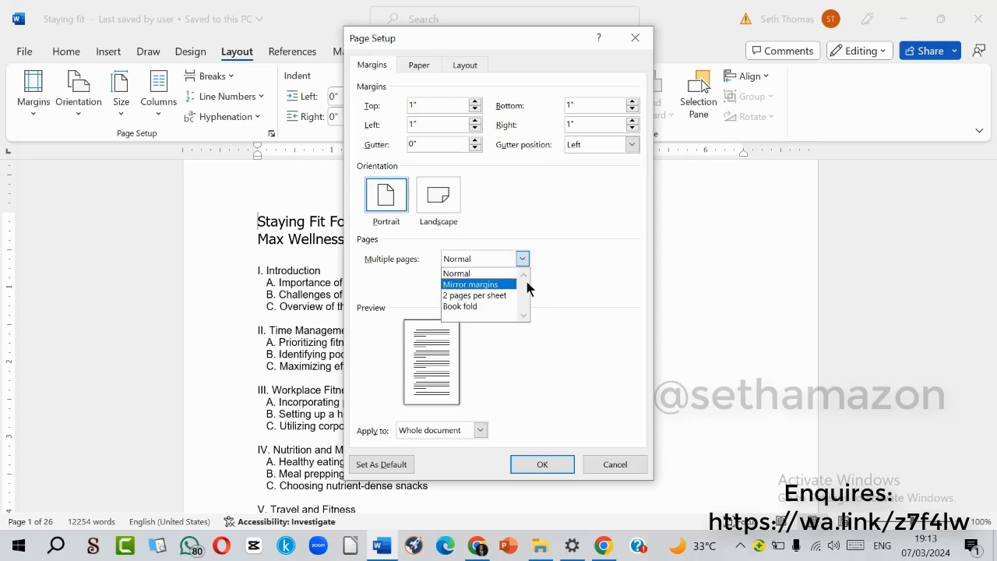
pyautogui.click(548, 271)
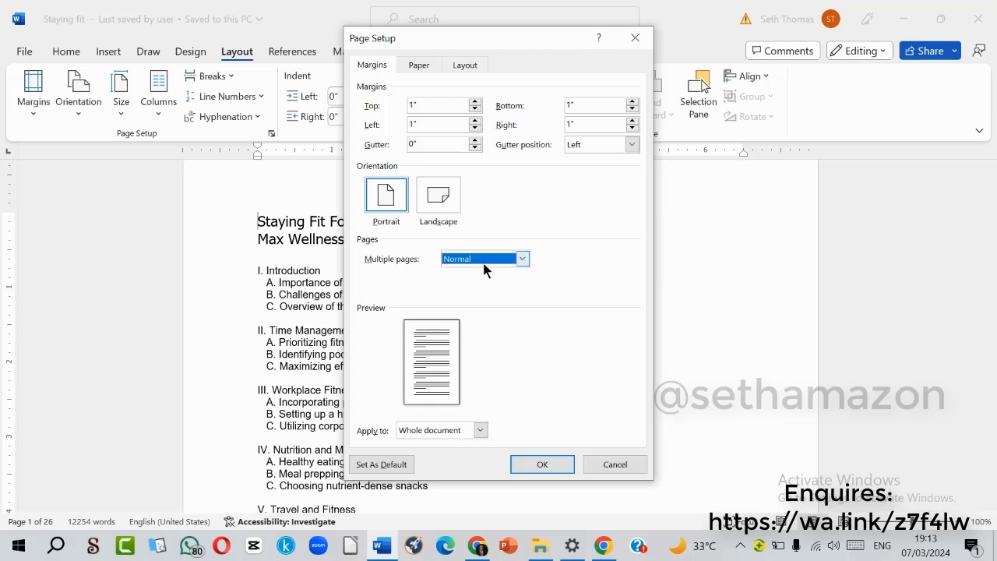
pyautogui.click(474, 70)
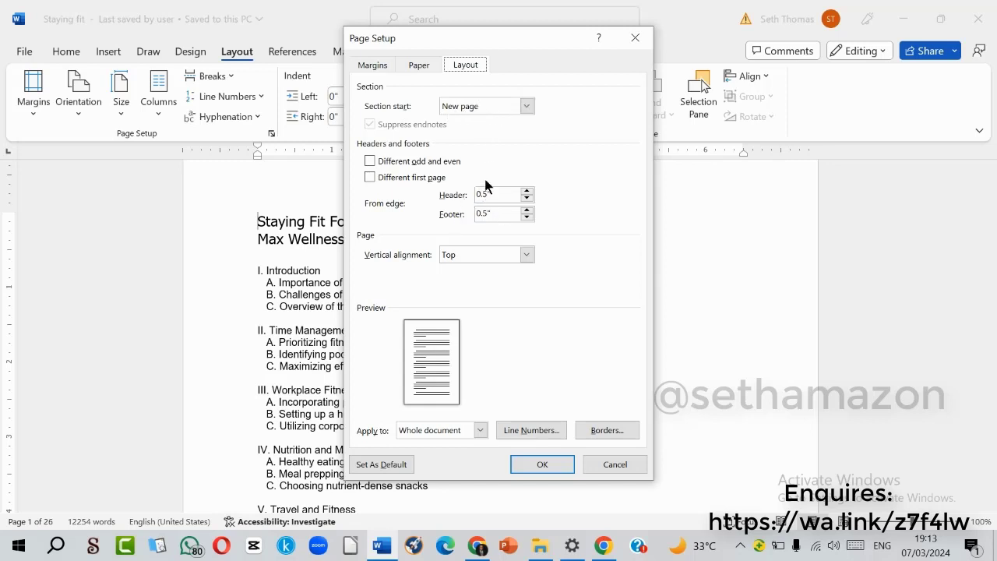
pyautogui.click(487, 255)
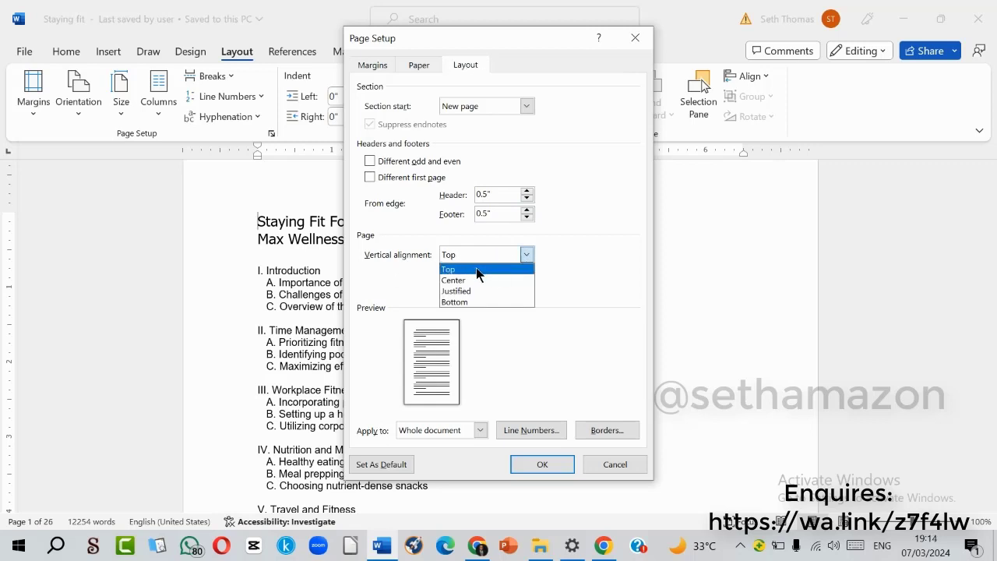
pyautogui.click(477, 269)
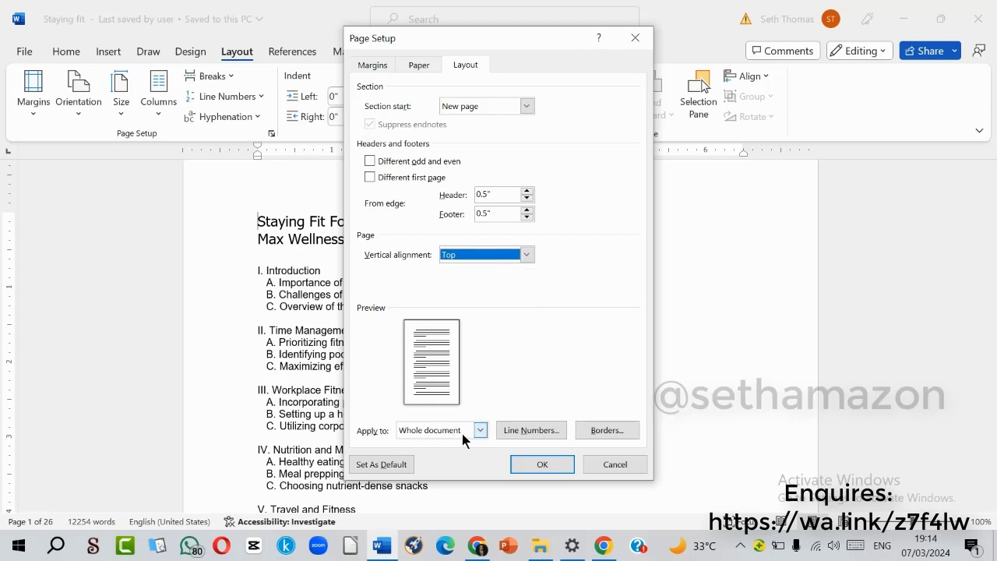
pyautogui.click(549, 466)
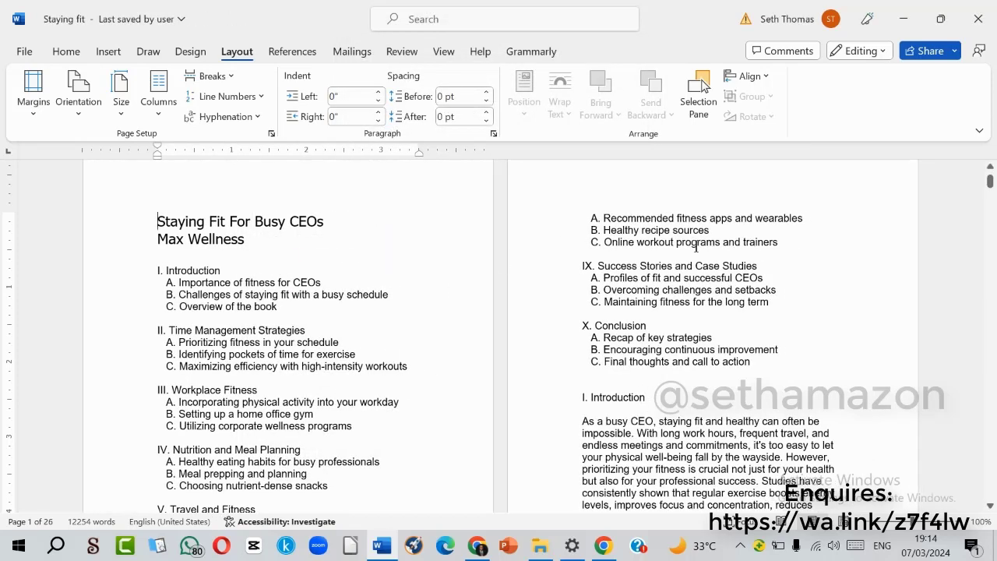
# Check the text flow on the resized pages and save the document.
pyautogui.scroll(-15, 717, 301)
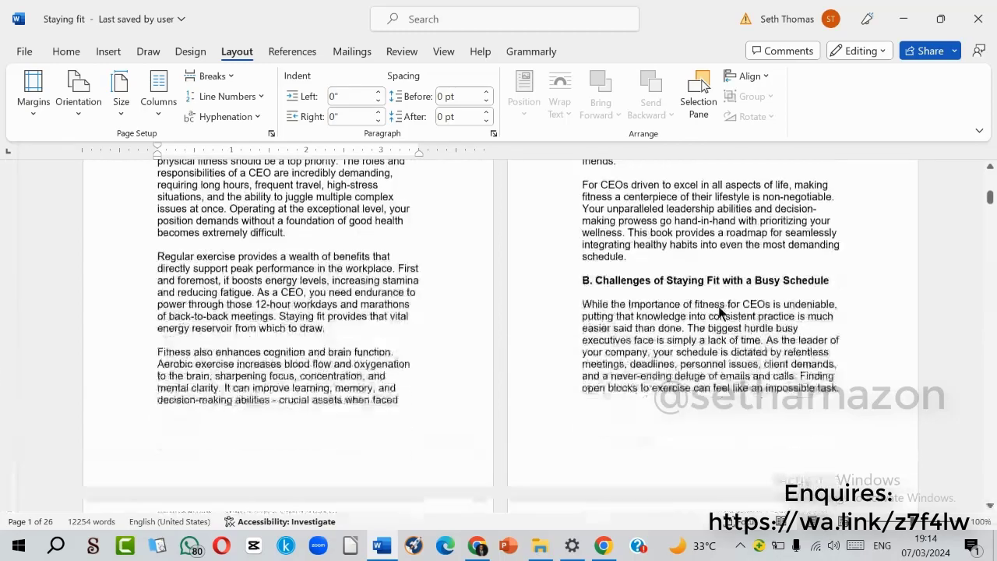
pyautogui.scroll(-15, 719, 311)
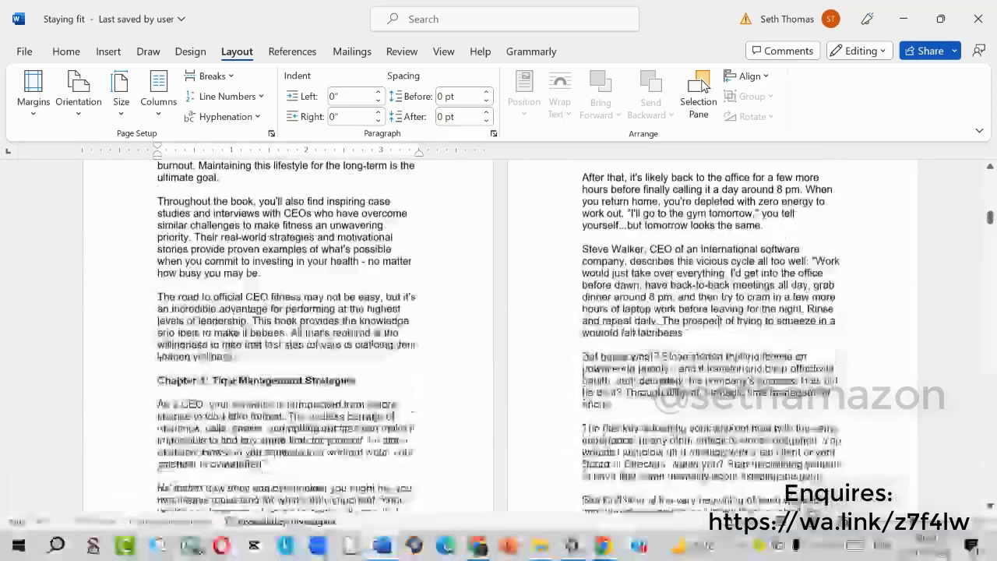
pyautogui.scroll(-15, 718, 321)
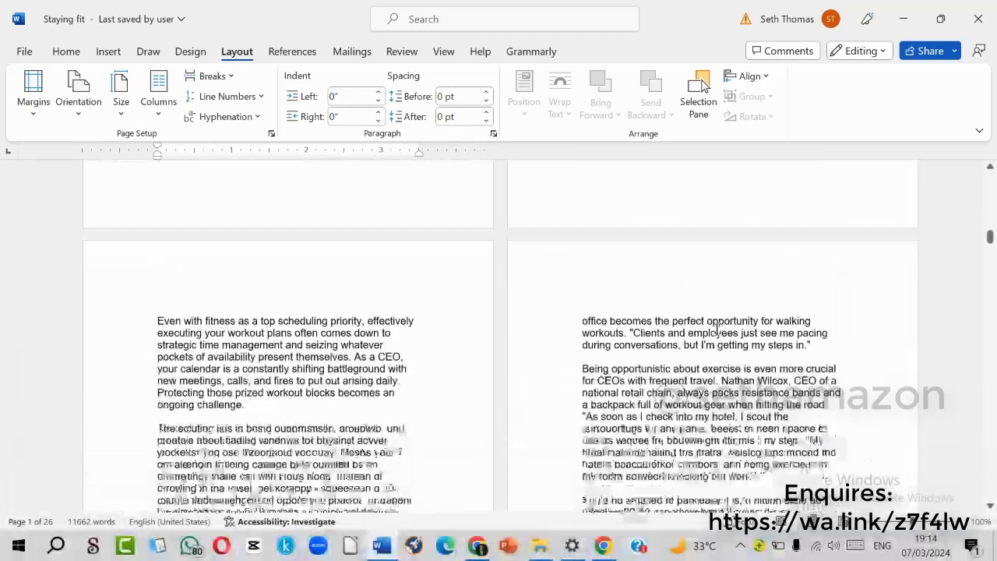
pyautogui.scroll(-15, 716, 330)
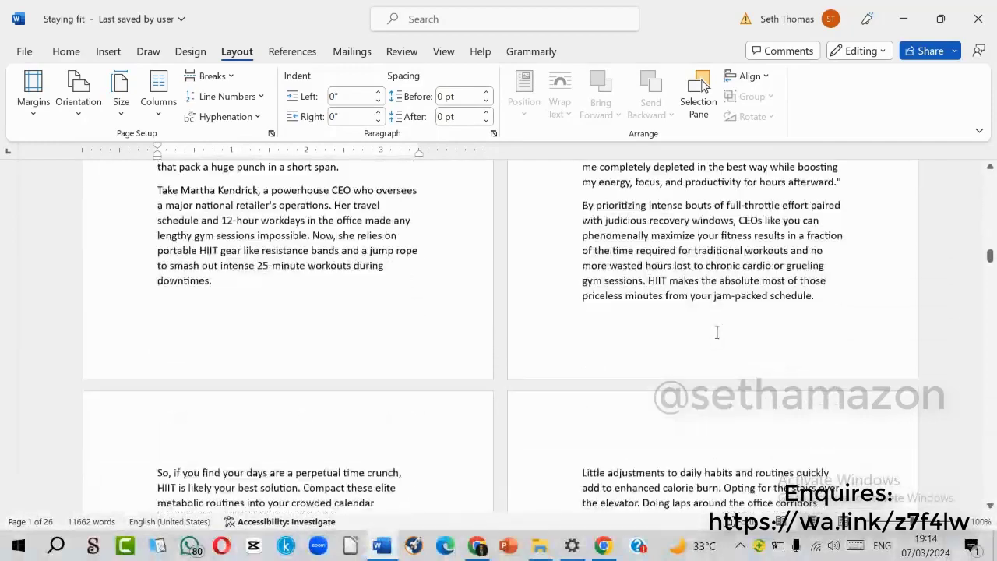
pyautogui.scroll(-5, 717, 333)
pyautogui.moveTo(991, 262); pyautogui.dragTo(992, 173)
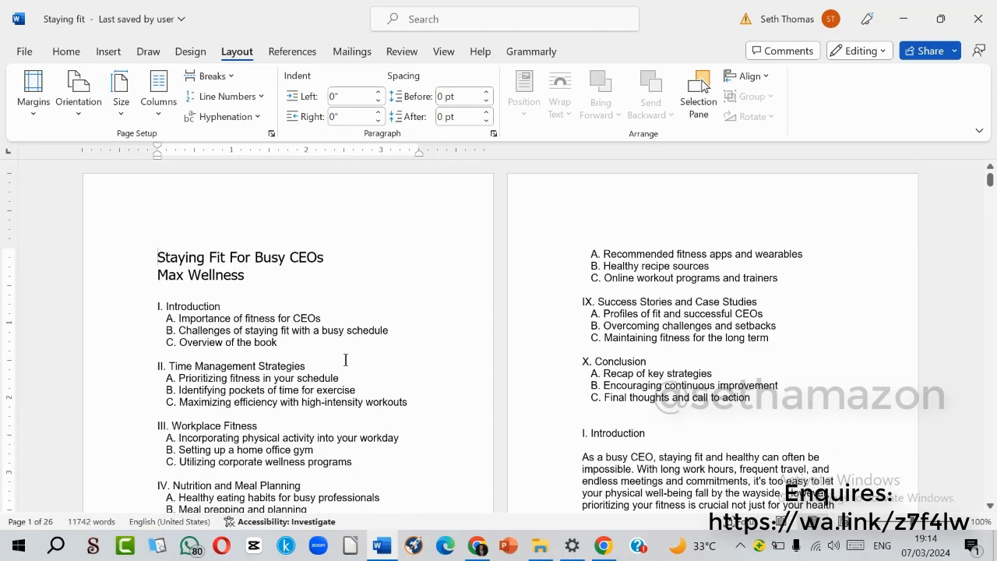
pyautogui.hotkey('ctrl', 's')
pyautogui.scroll(-3, 434, 351)
pyautogui.scroll(1, 480, 314)
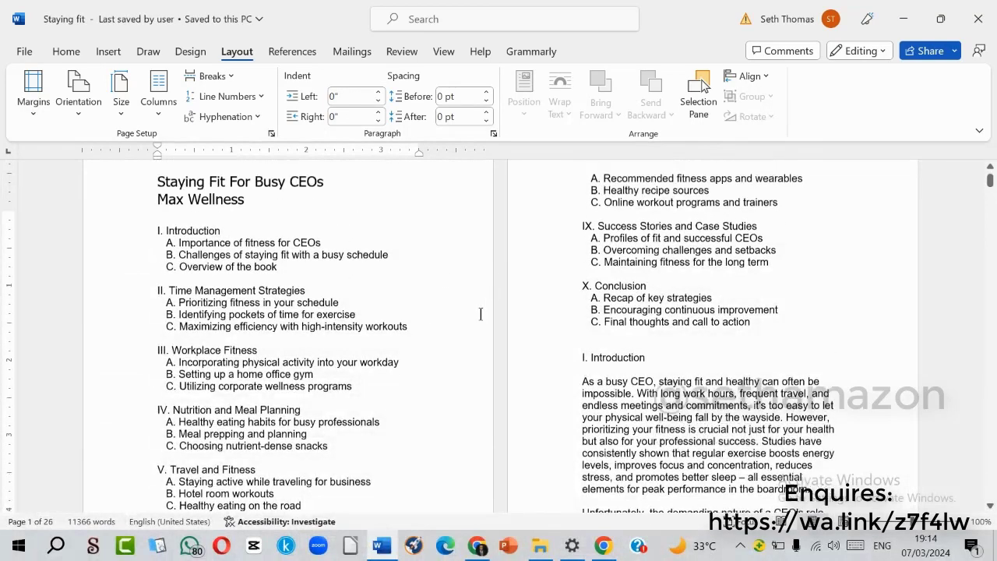
pyautogui.scroll(2, 480, 314)
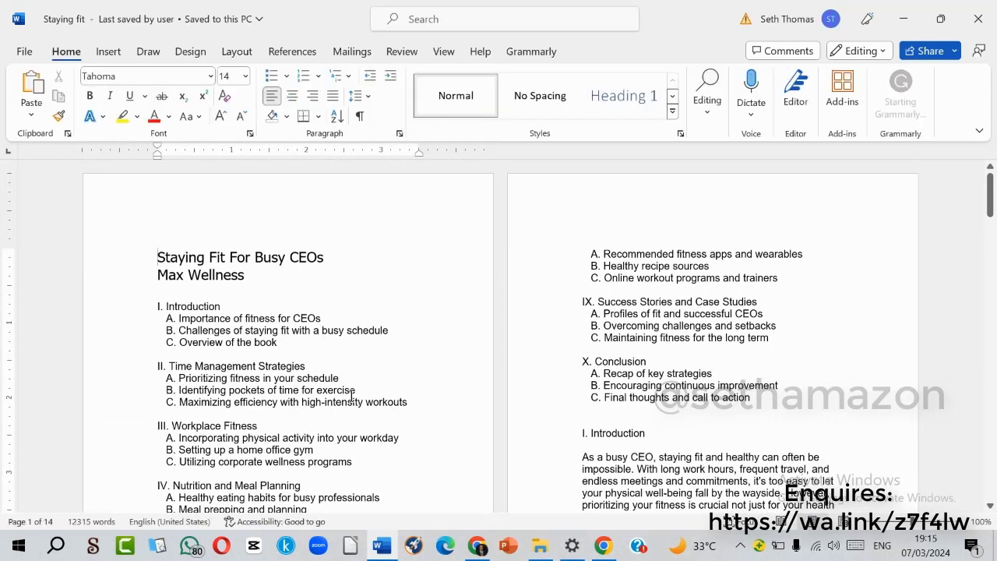
# Change the font of the entire manuscript to Times New Roman and check the body pages.
pyautogui.hotkey('ctrl', 'a')
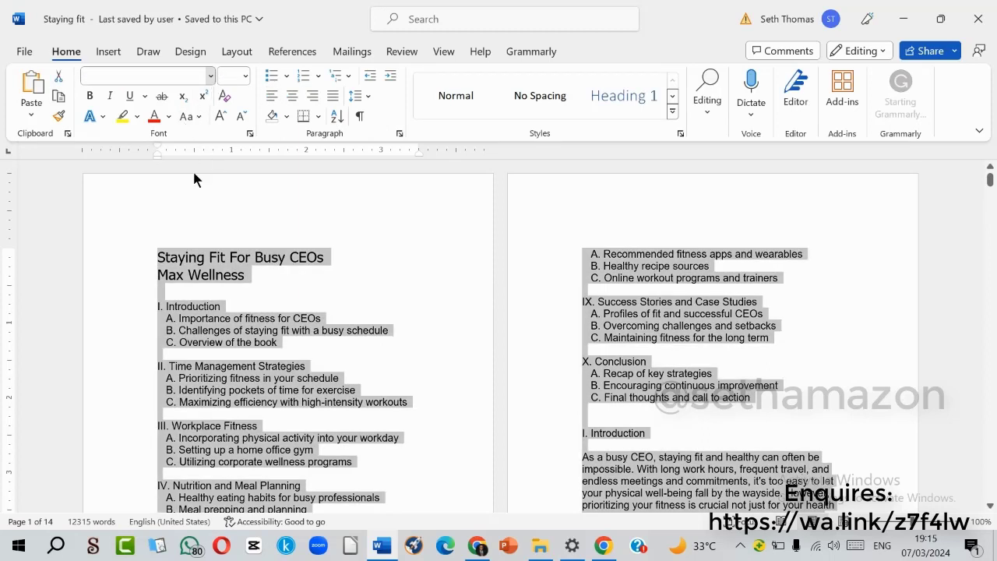
pyautogui.click(210, 76)
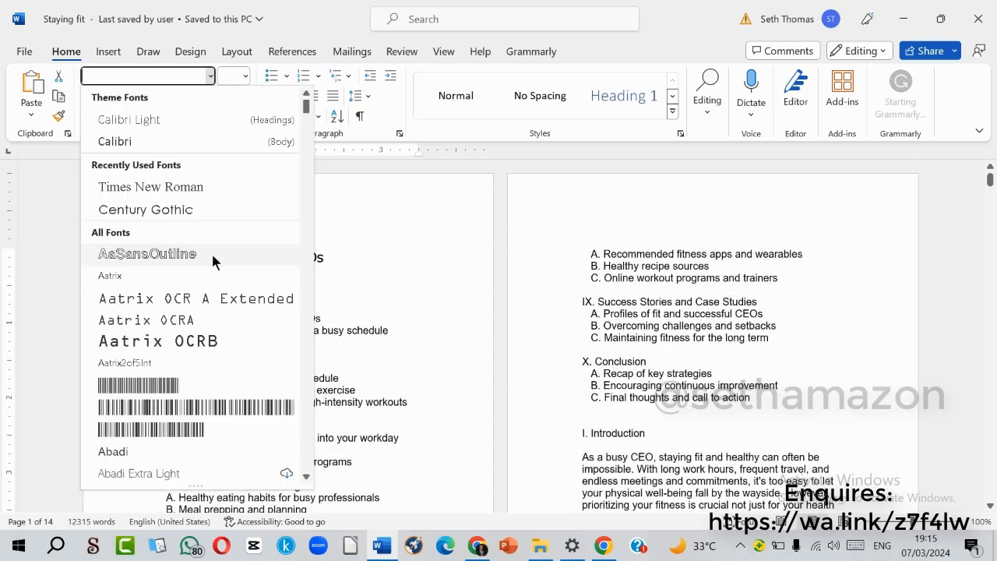
pyautogui.click(190, 187)
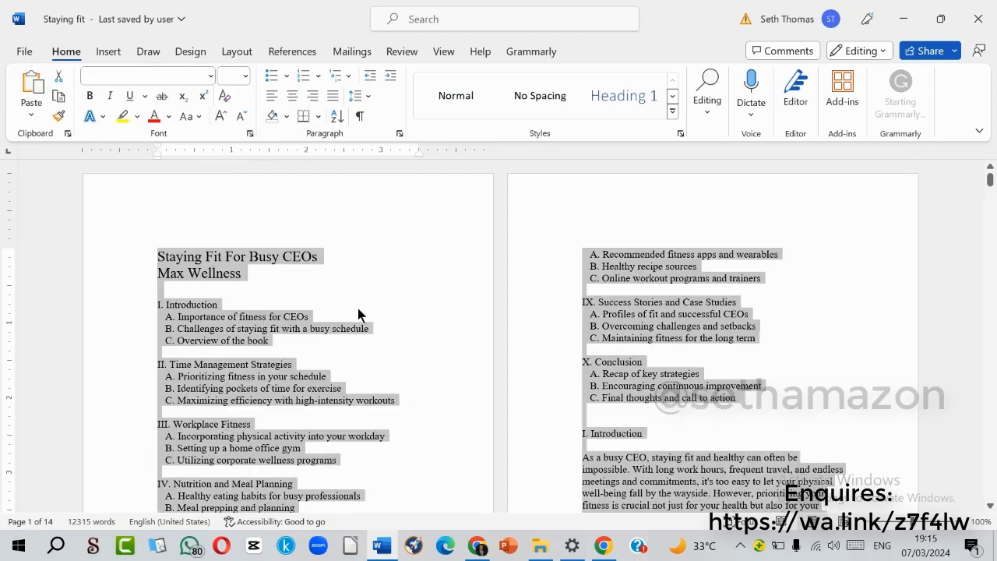
pyautogui.click(358, 314)
pyautogui.scroll(-15, 369, 333)
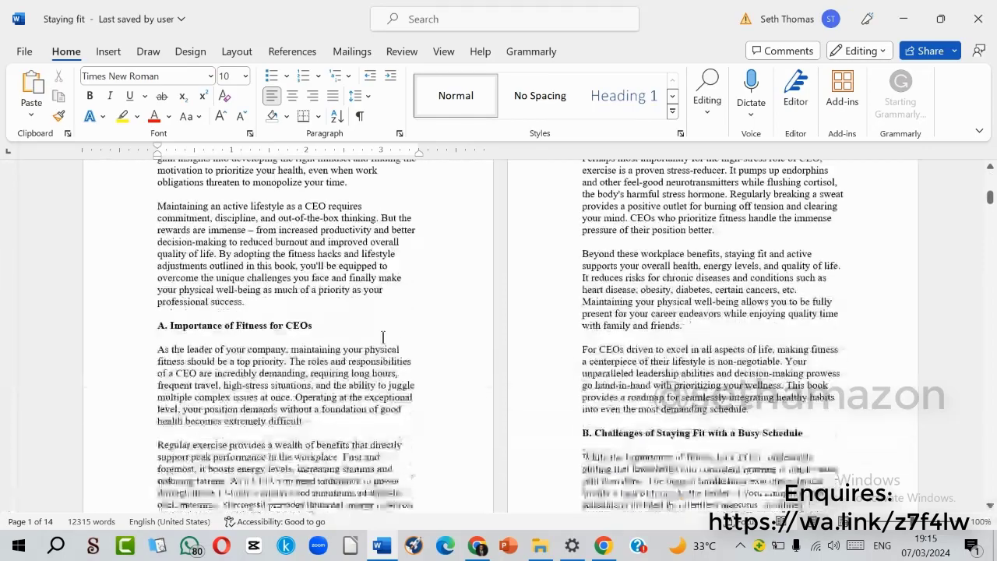
pyautogui.scroll(15, 382, 337)
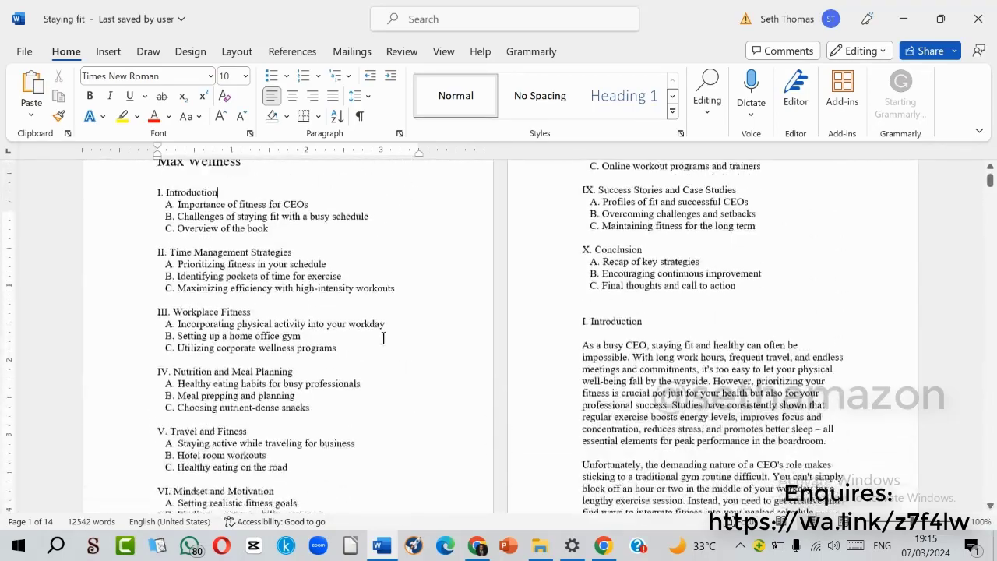
pyautogui.scroll(2, 382, 337)
# Justify all the text in the manuscript and check the paragraph alignment on the body pages.
pyautogui.hotkey('ctrl', 'a')
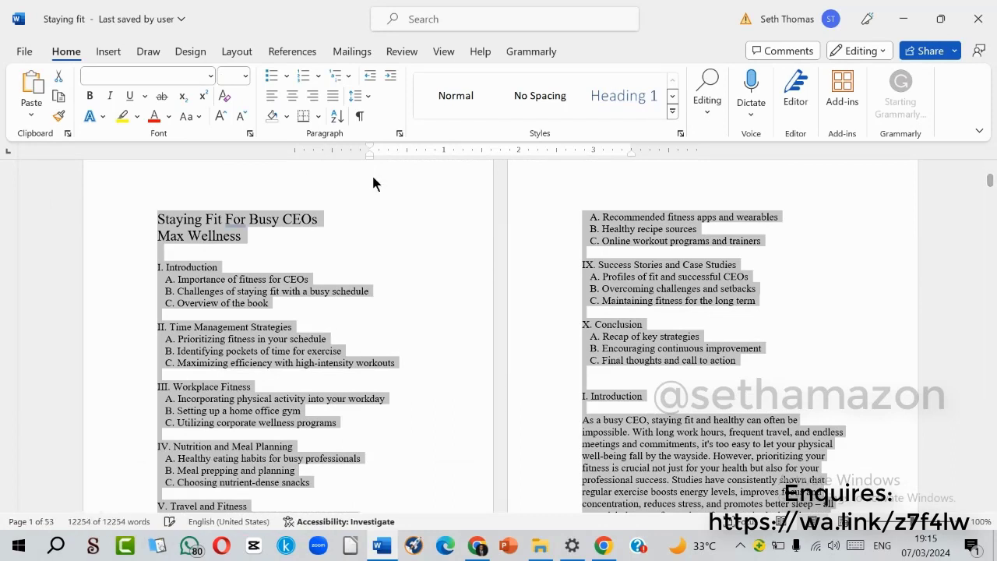
pyautogui.click(333, 97)
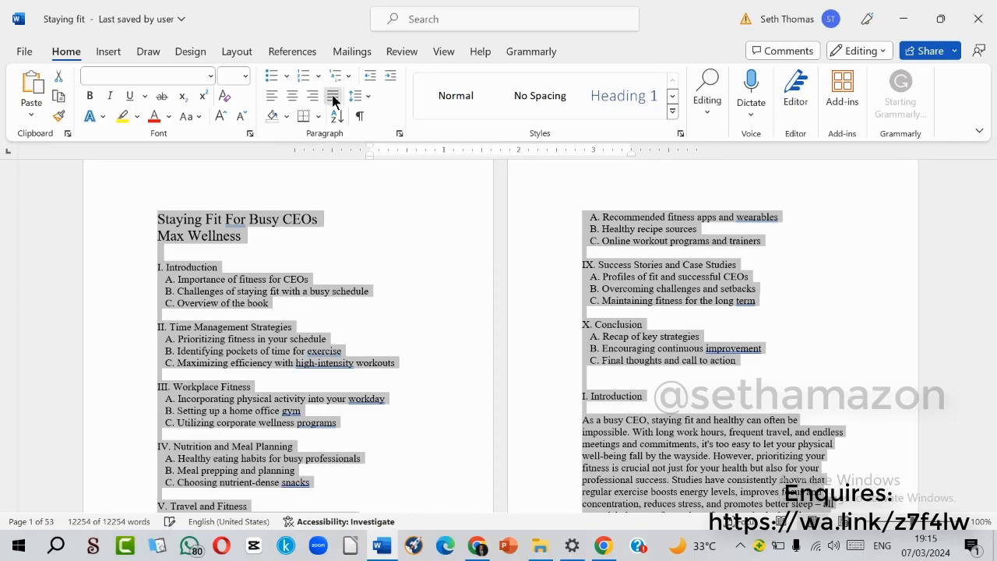
pyautogui.scroll(-3, 744, 339)
pyautogui.scroll(-15, 744, 344)
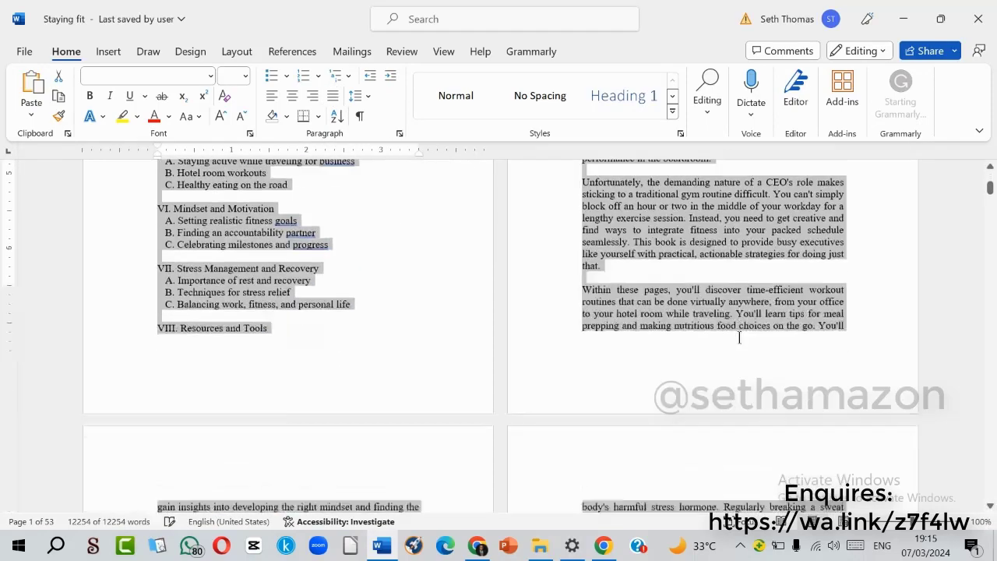
pyautogui.scroll(18, 827, 333)
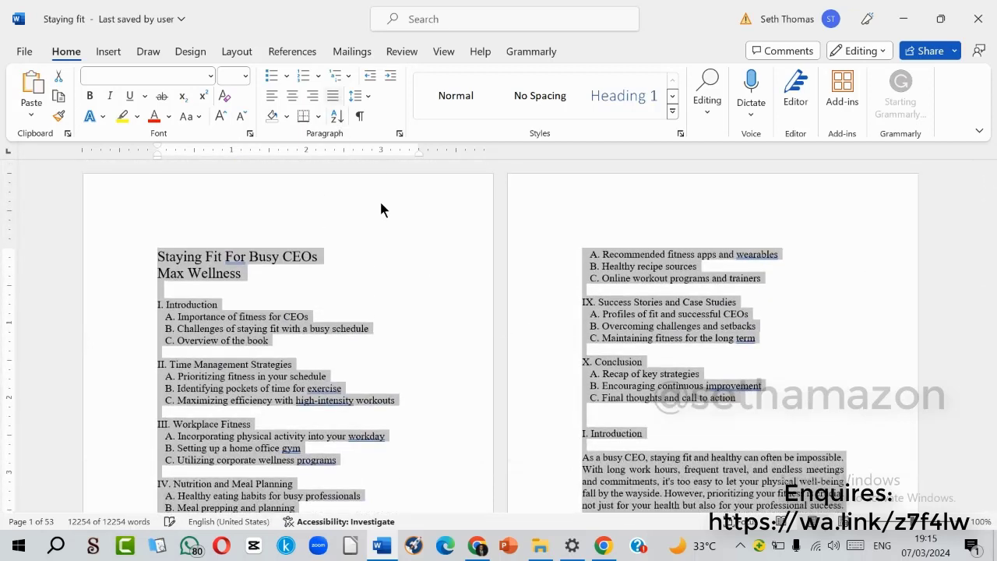
# Examine the font sizes of the title lines, the chapter outline and the introduction text.
pyautogui.click(698, 318)
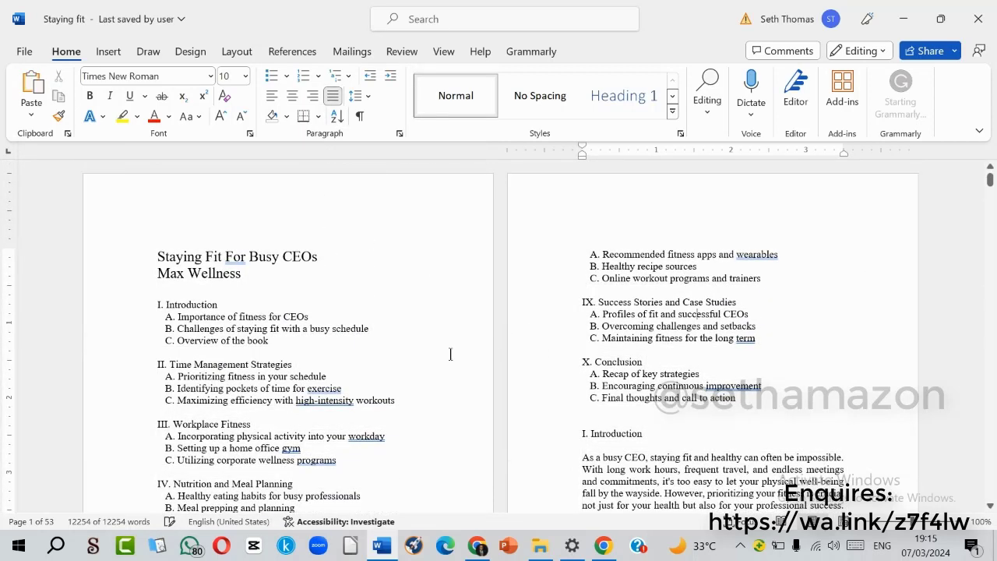
pyautogui.moveTo(137, 263); pyautogui.dragTo(709, 401)
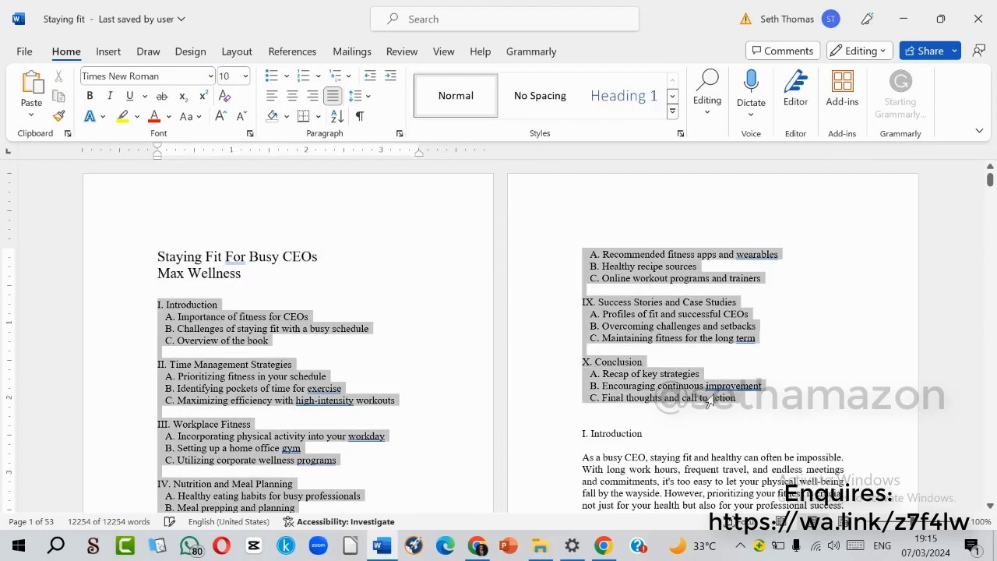
pyautogui.click(284, 290)
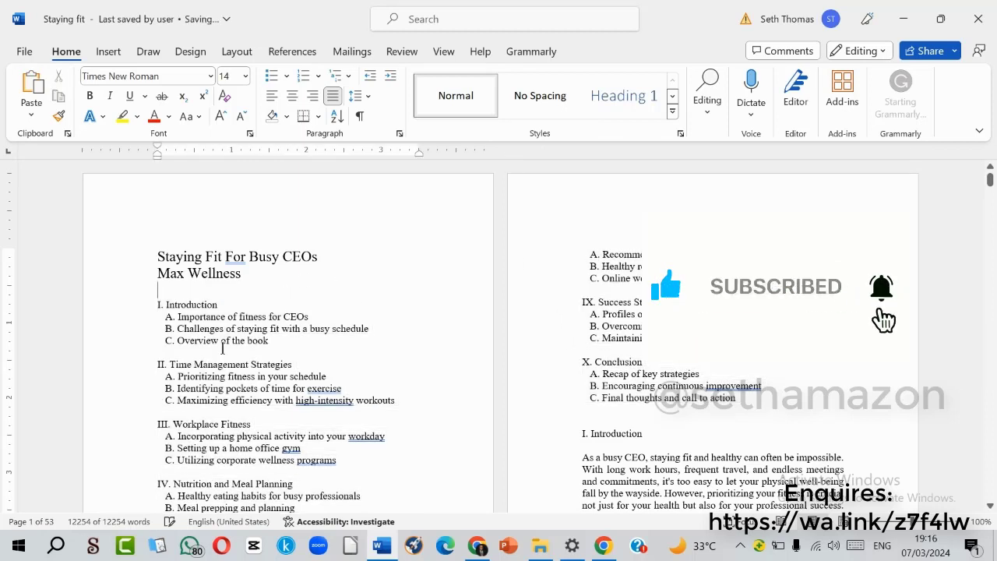
pyautogui.scroll(-1, 671, 398)
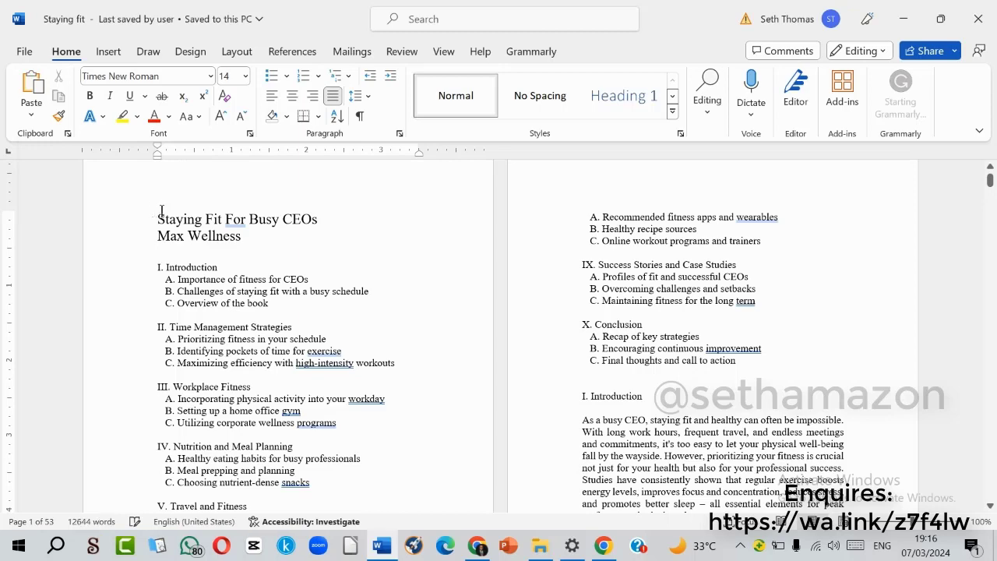
pyautogui.moveTo(158, 213); pyautogui.dragTo(317, 222)
pyautogui.click(204, 246)
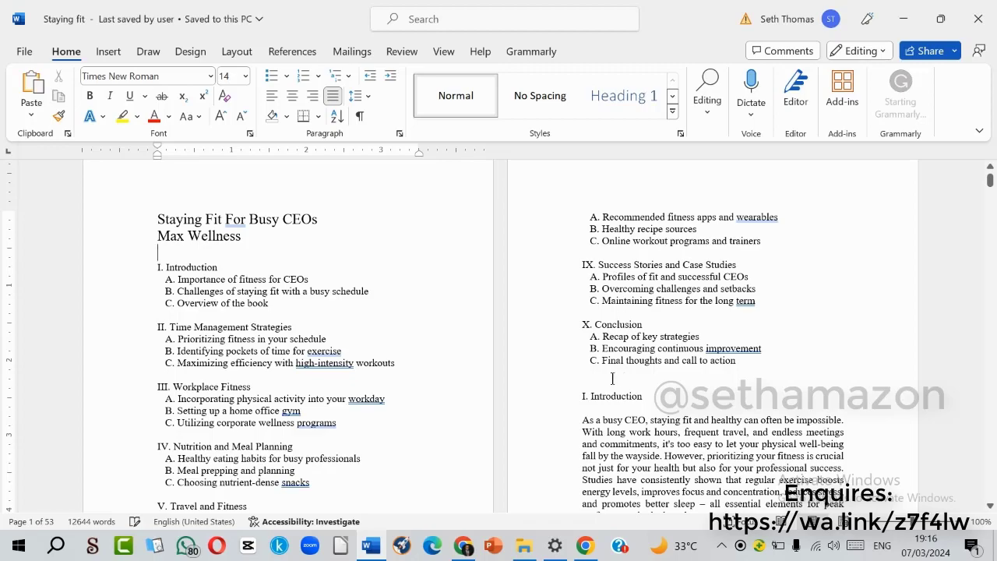
pyautogui.scroll(-10, 612, 377)
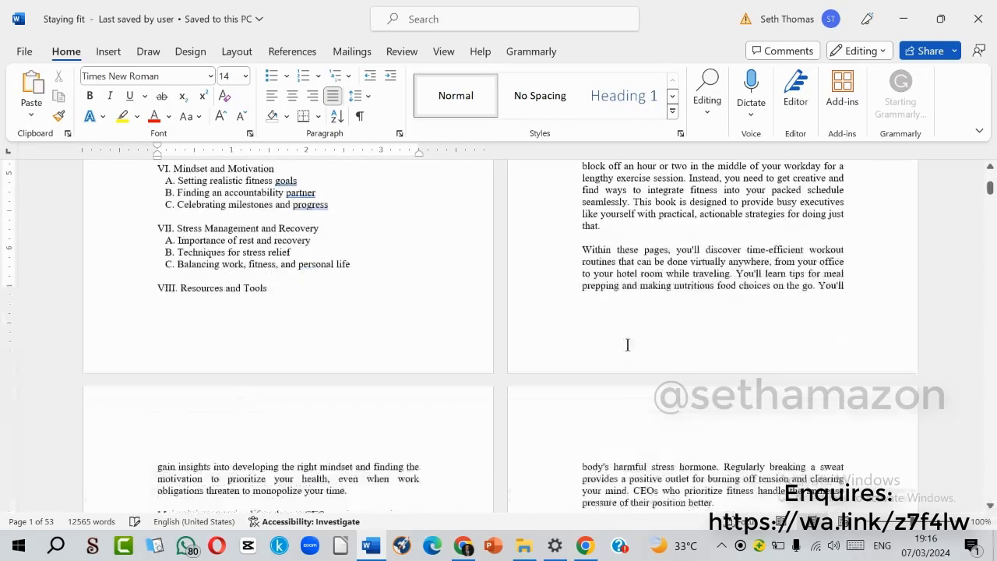
pyautogui.scroll(-6, 628, 344)
pyautogui.scroll(9, 628, 342)
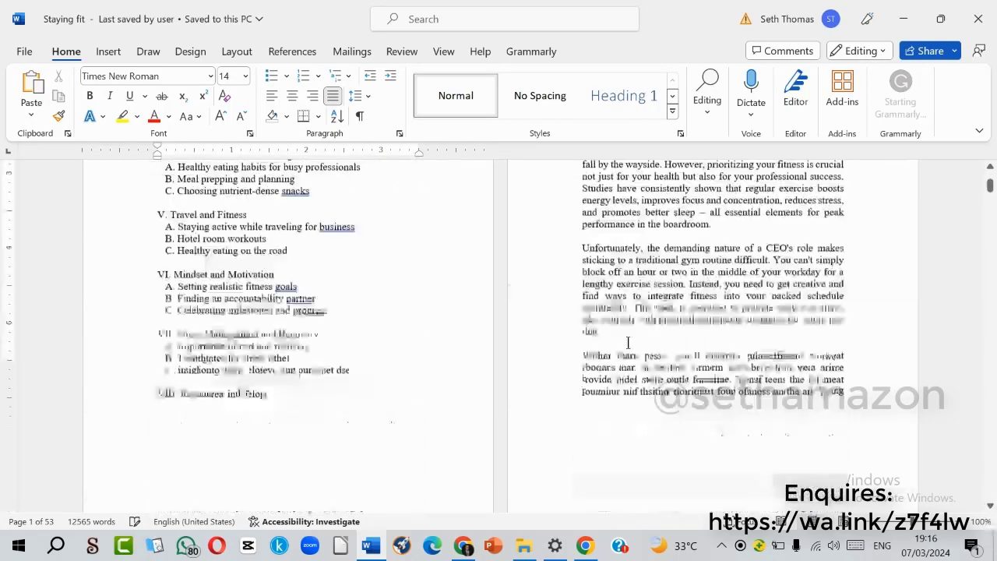
pyautogui.scroll(8, 628, 343)
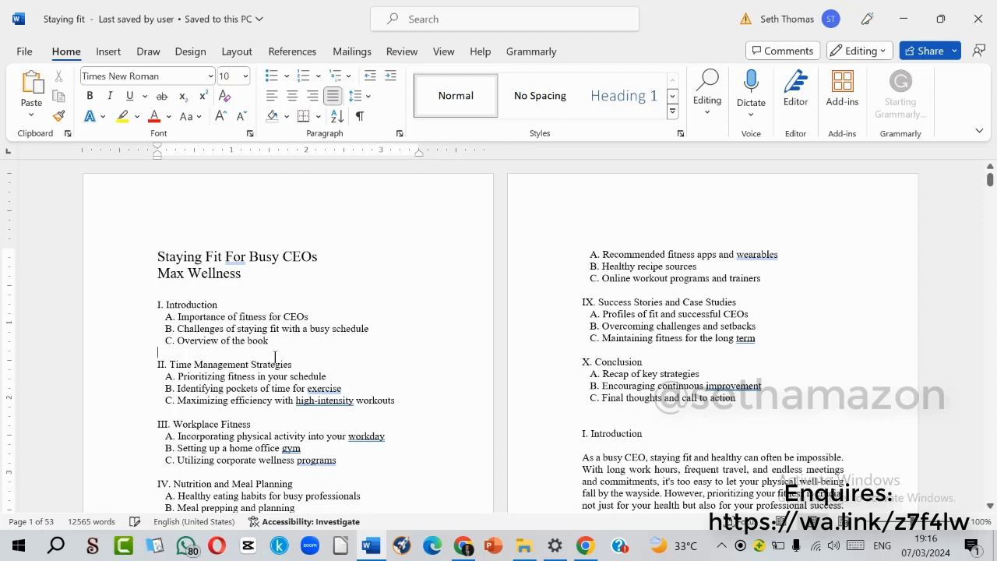
pyautogui.scroll(-2, 545, 382)
pyautogui.click(609, 401)
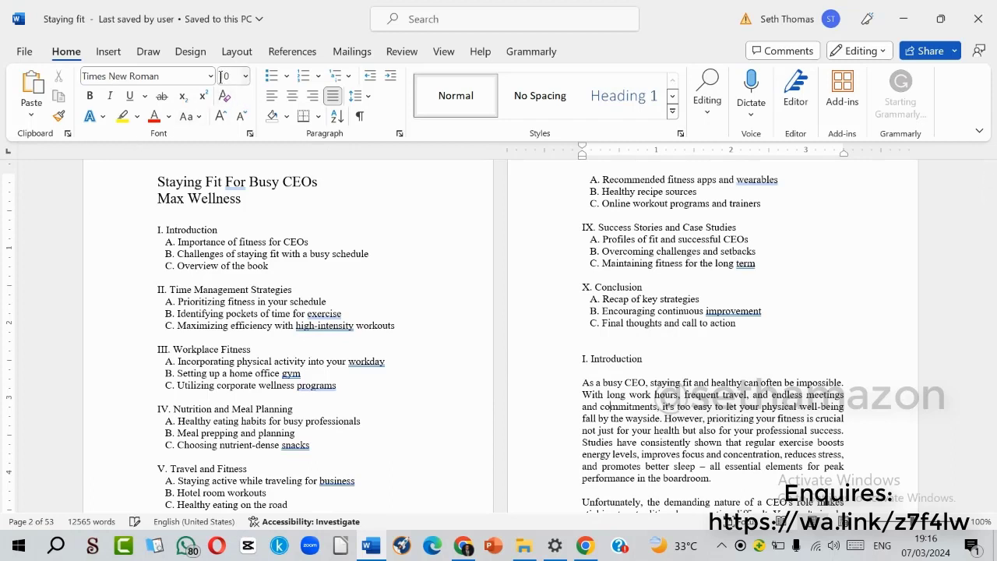
# Set the font size of the entire manuscript to 12 and save the document.
pyautogui.click(311, 254)
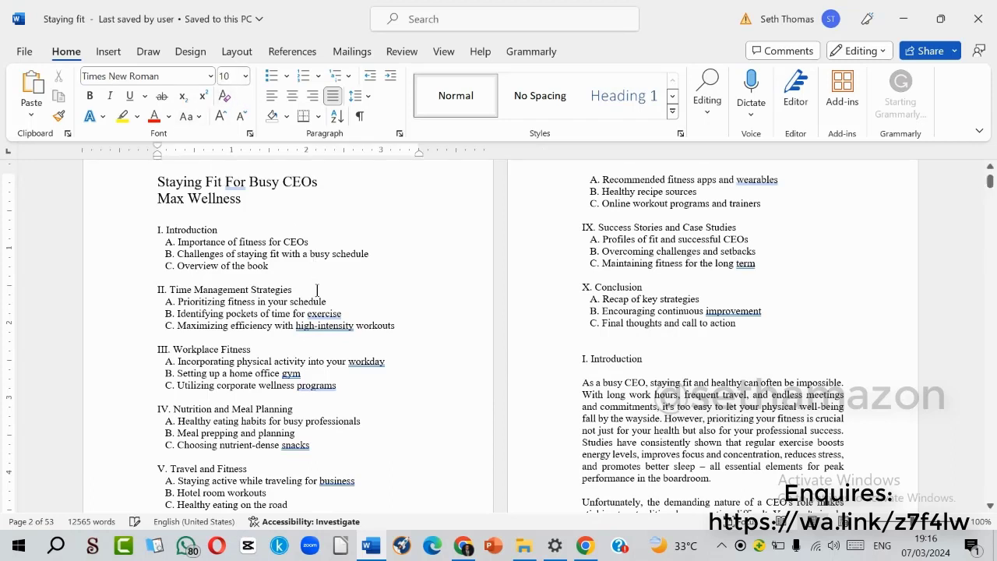
pyautogui.hotkey('ctrl', 'a')
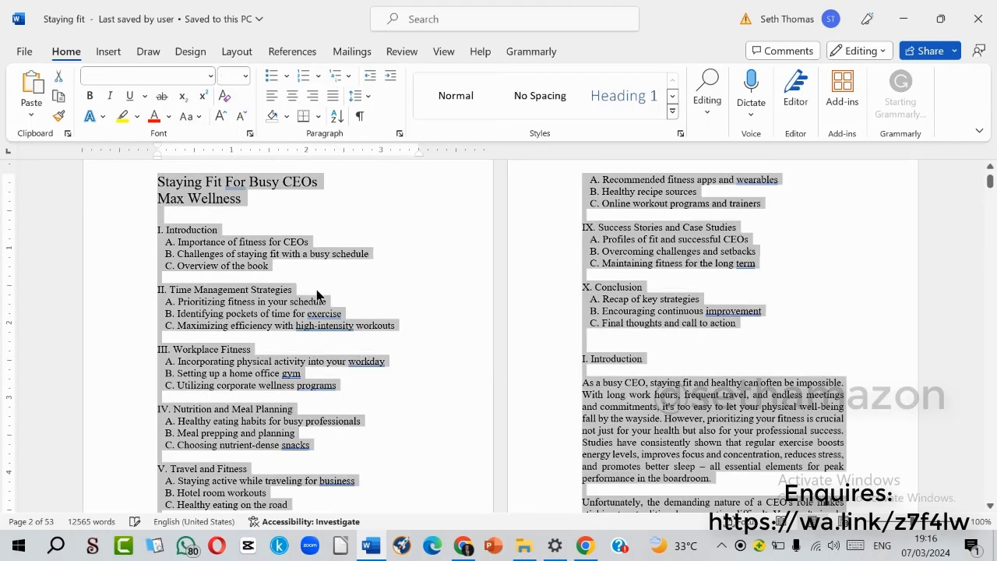
pyautogui.click(245, 76)
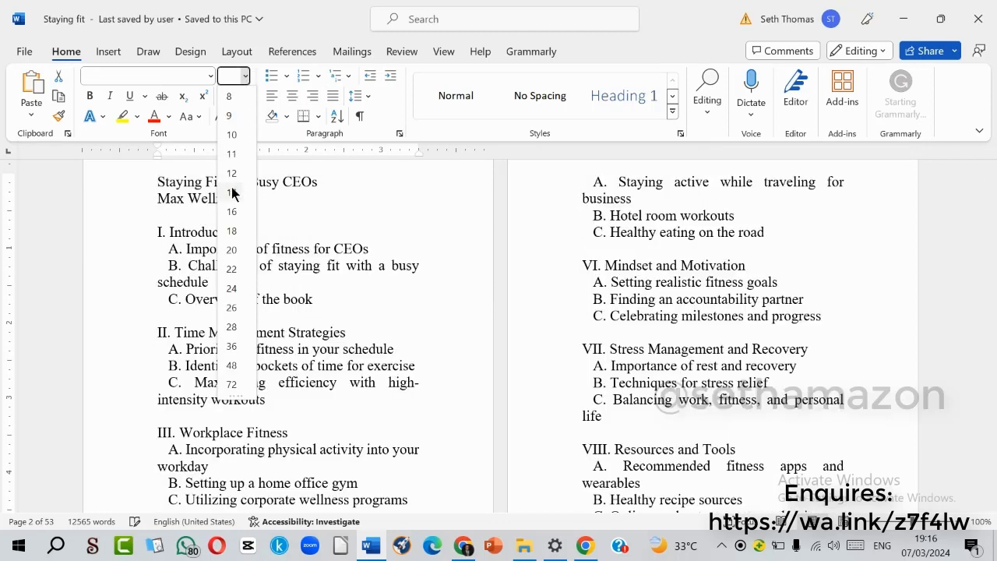
pyautogui.click(232, 178)
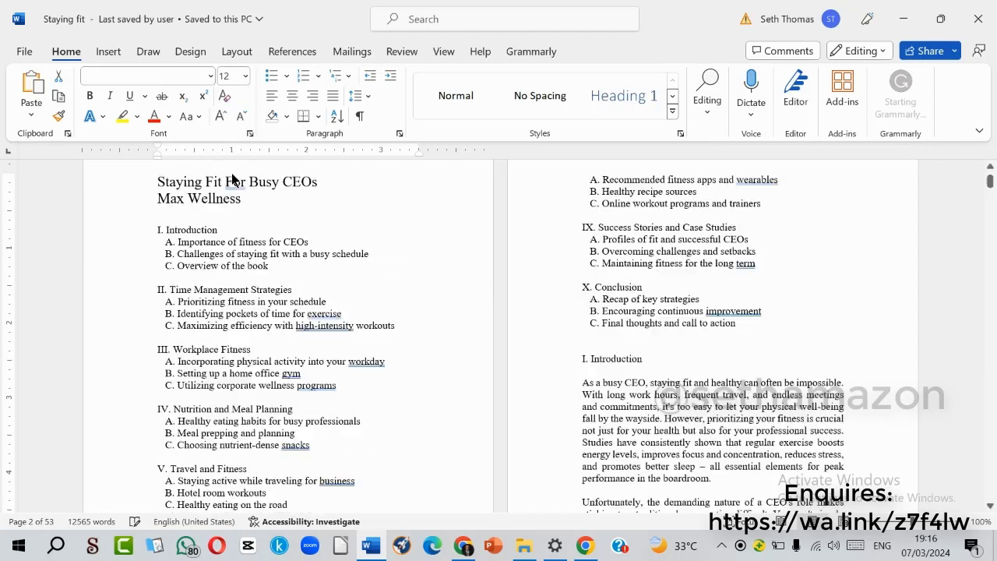
pyautogui.click(330, 353)
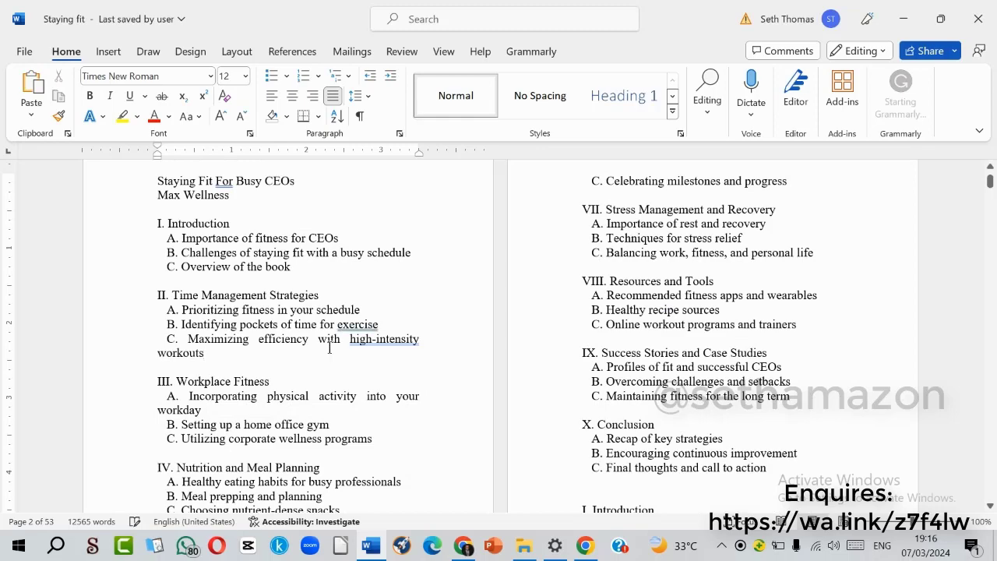
pyautogui.hotkey('ctrl', 's')
pyautogui.scroll(1, 330, 350)
pyautogui.scroll(-12, 488, 336)
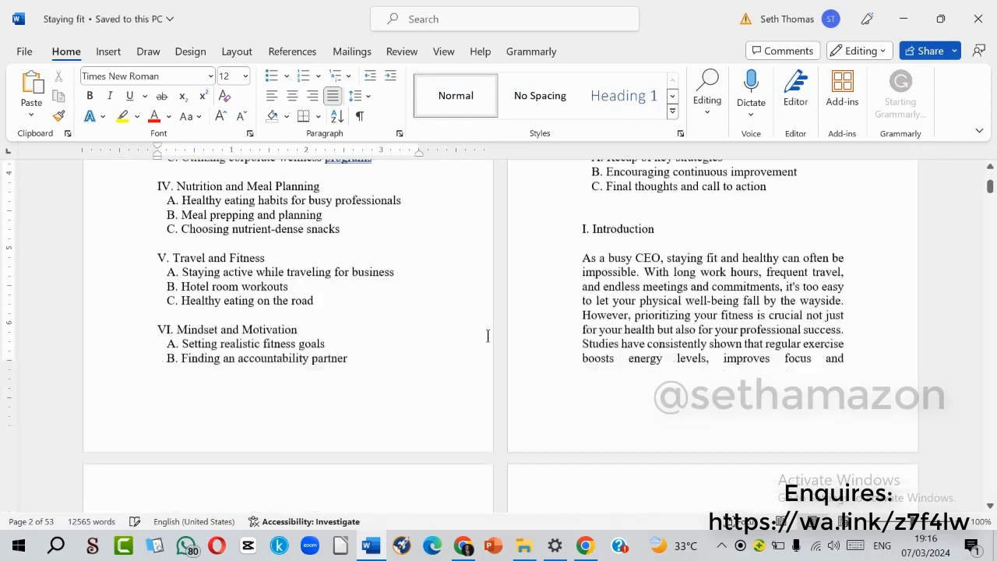
pyautogui.scroll(7, 369, 358)
pyautogui.scroll(6, 289, 337)
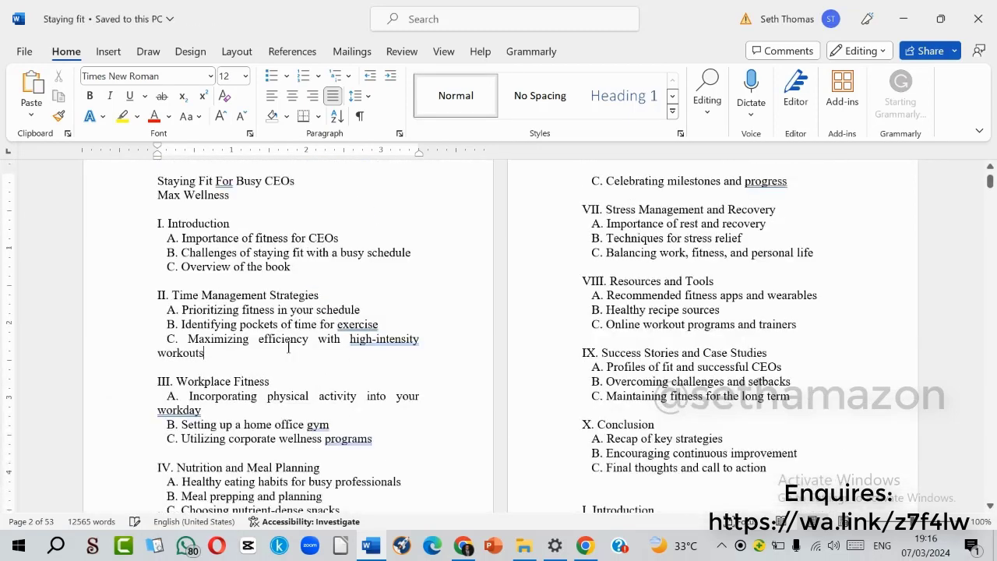
# In the paragraph settings for the whole manuscript, allow space between same-style paragraphs and set the alignment to Justified.
pyautogui.hotkey('ctrl', 'a')
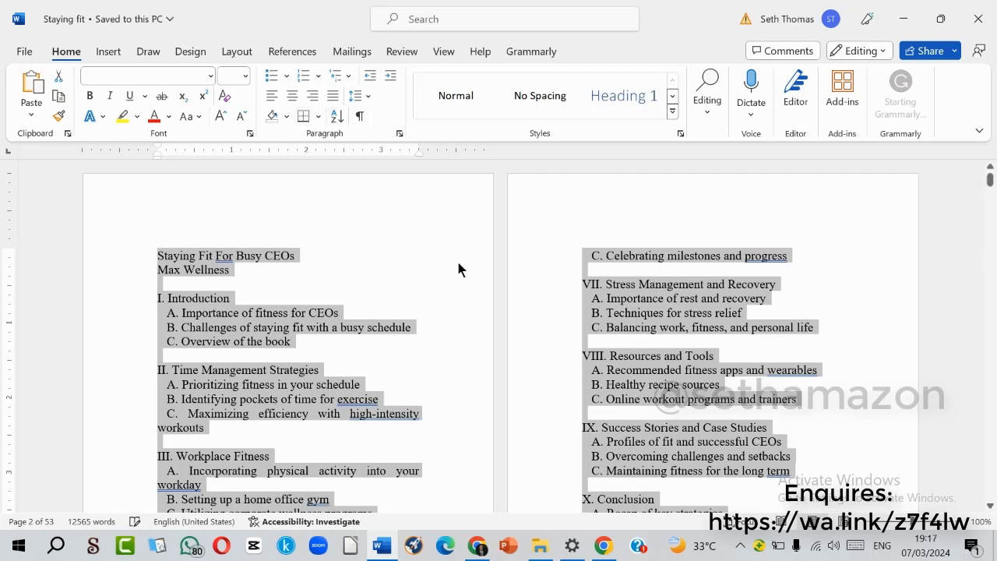
pyautogui.click(399, 136)
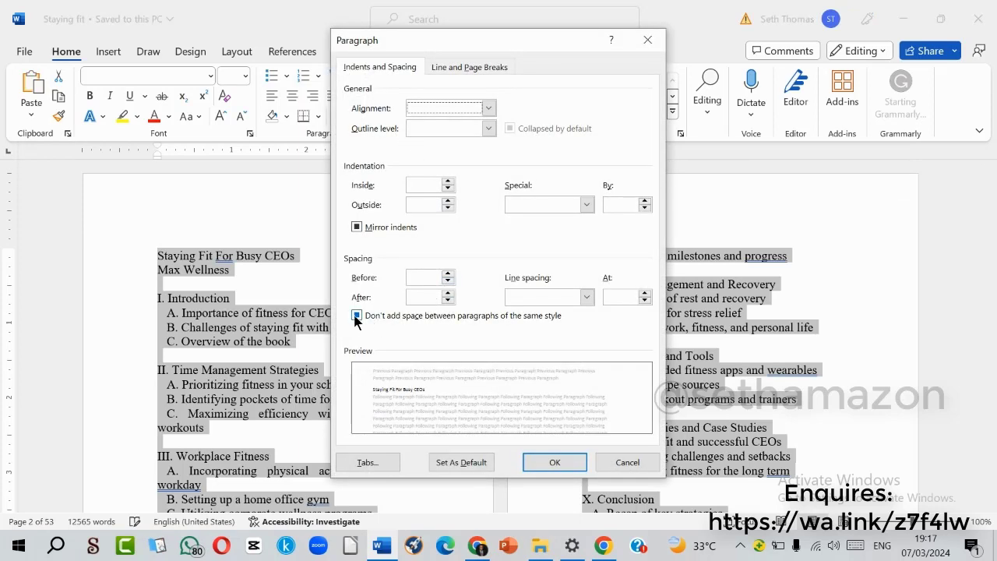
pyautogui.click(356, 316)
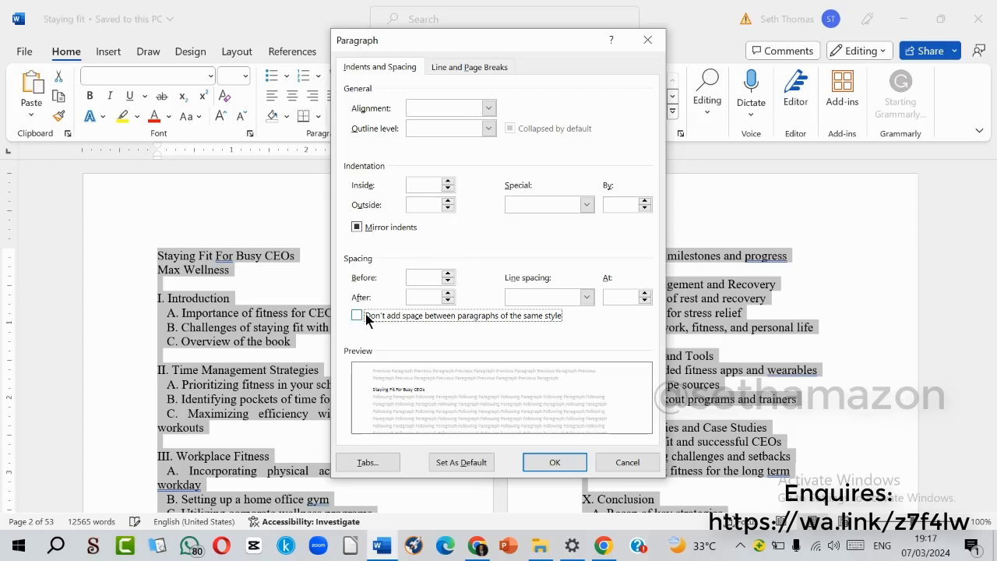
pyautogui.click(473, 108)
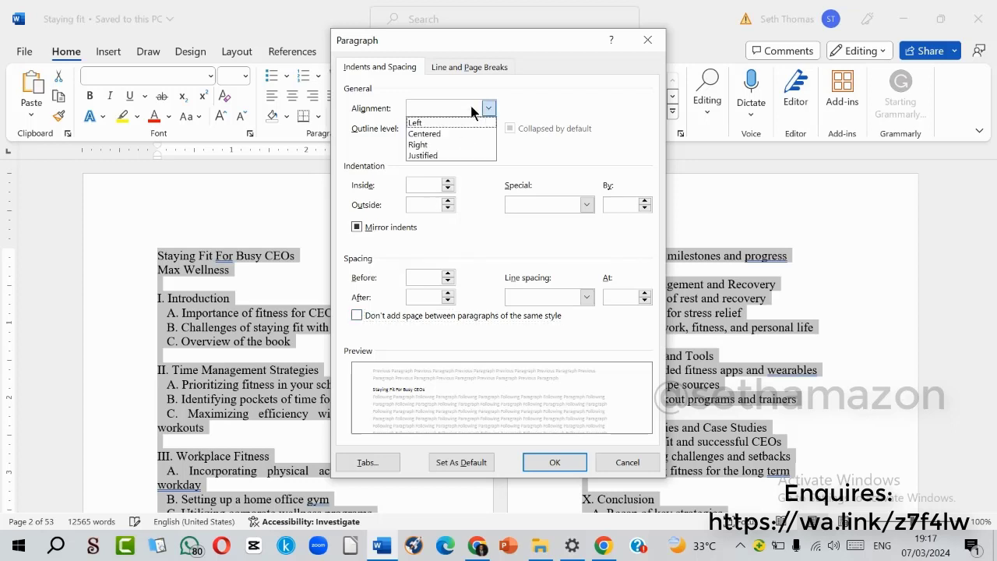
pyautogui.click(446, 156)
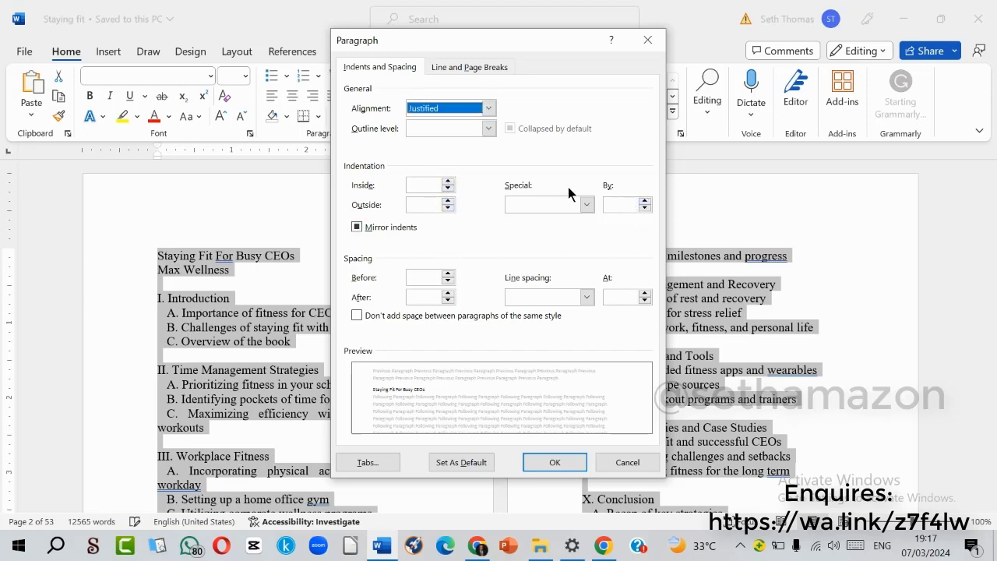
# Set the paragraph spacing to 6 pt before and 12 pt after.
pyautogui.click(448, 276)
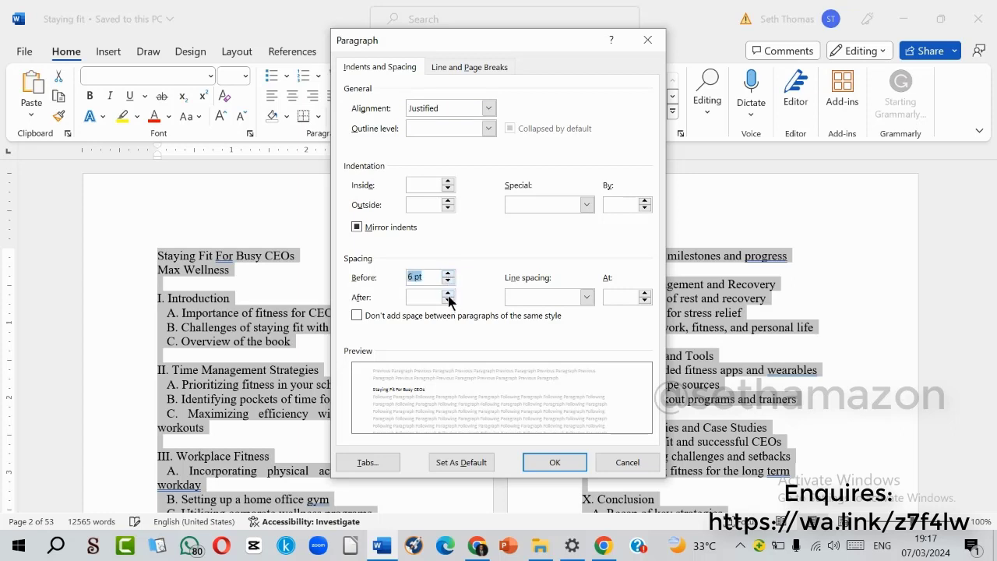
pyautogui.click(448, 293)
pyautogui.click(448, 294)
pyautogui.click(448, 294)
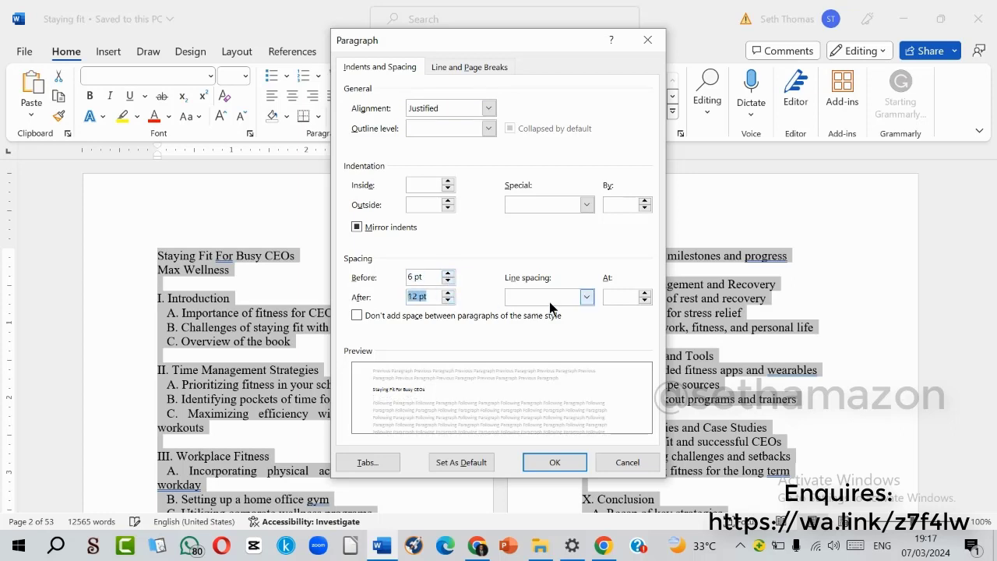
# Set the line spacing to Multiple at 1.2 and apply the paragraph settings to the manuscript.
pyautogui.click(587, 297)
pyautogui.click(530, 309)
pyautogui.click(624, 299)
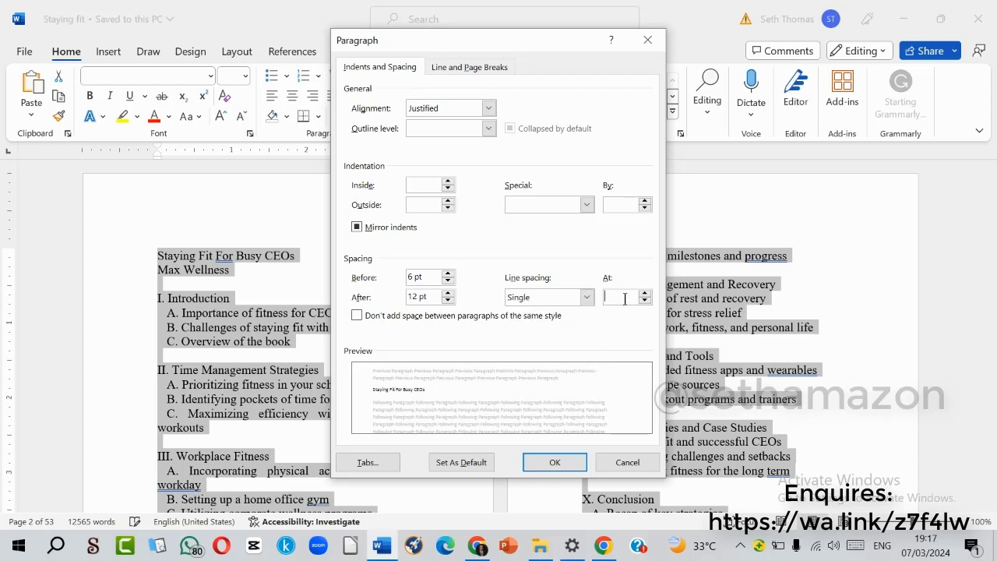
pyautogui.write('1')
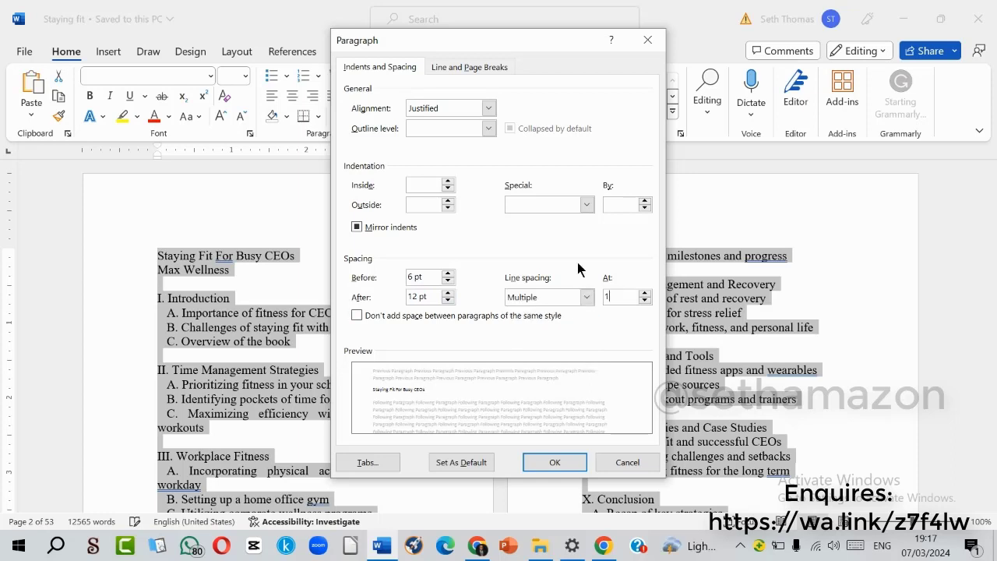
pyautogui.write('.2')
pyautogui.click(555, 463)
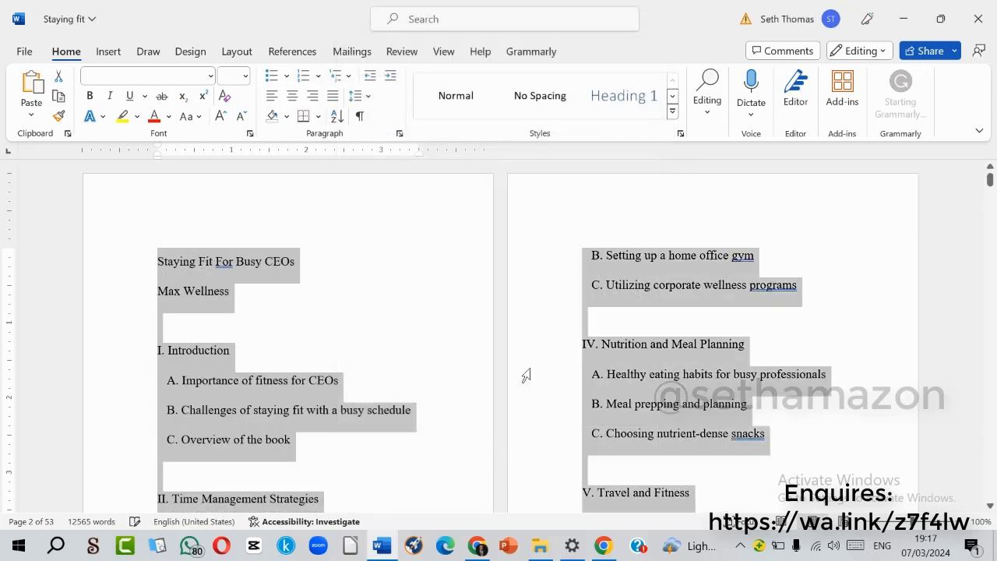
# Check the paragraph and line spacing across the outline and introduction pages, and clear the text selection.
pyautogui.scroll(-10, 525, 376)
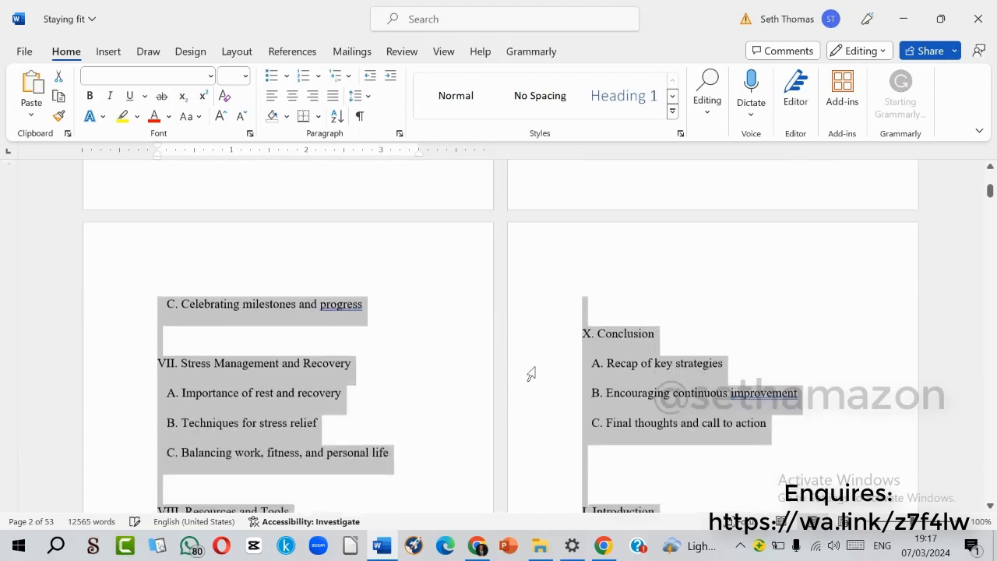
pyautogui.scroll(-10, 530, 375)
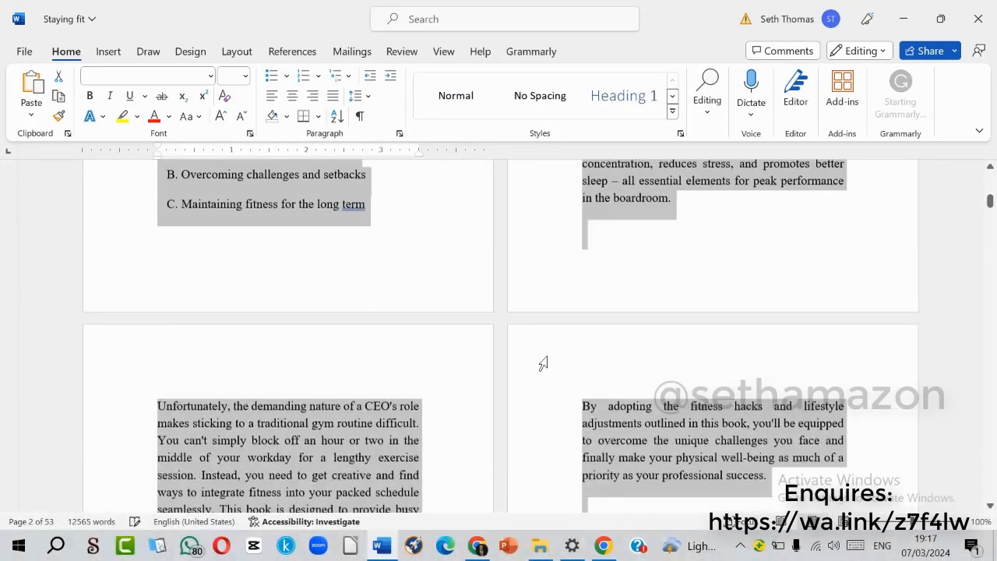
pyautogui.scroll(-9, 541, 363)
pyautogui.scroll(8, 639, 377)
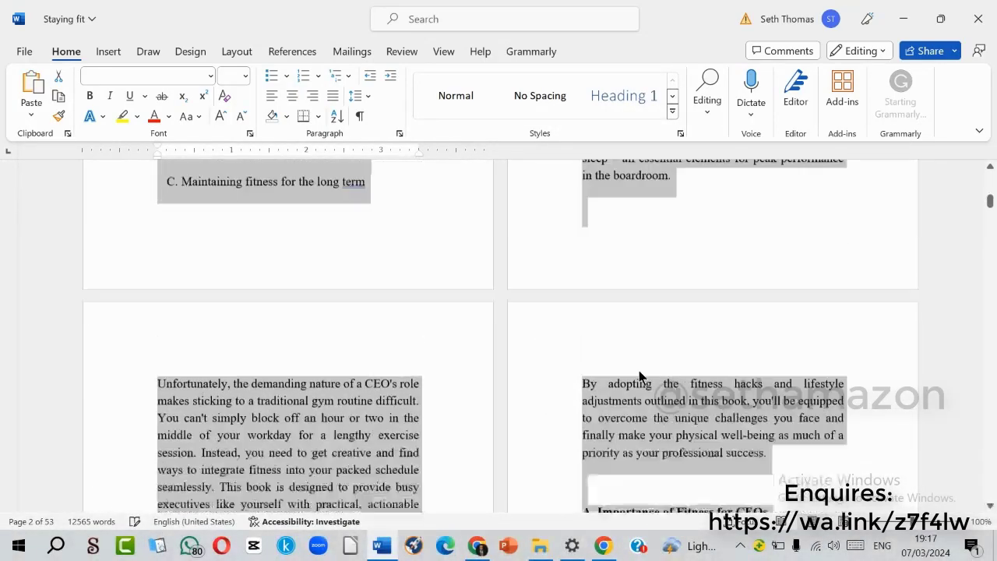
pyautogui.scroll(12, 639, 377)
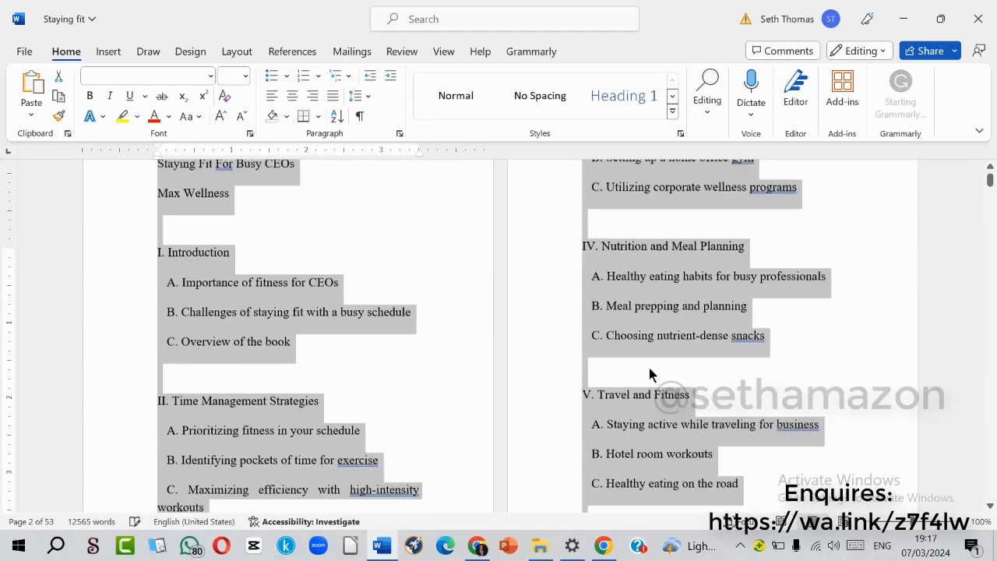
pyautogui.scroll(2, 651, 375)
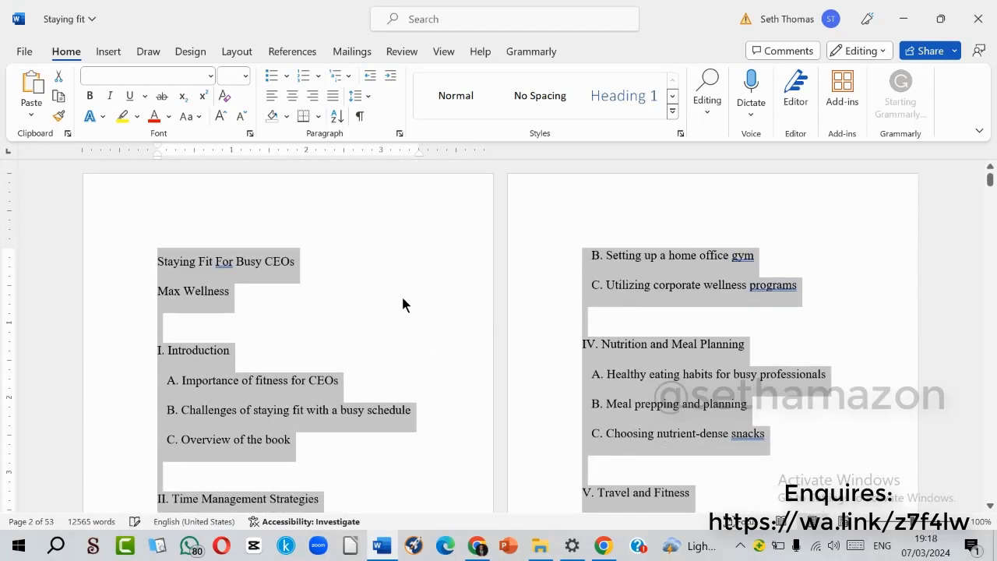
pyautogui.click(628, 322)
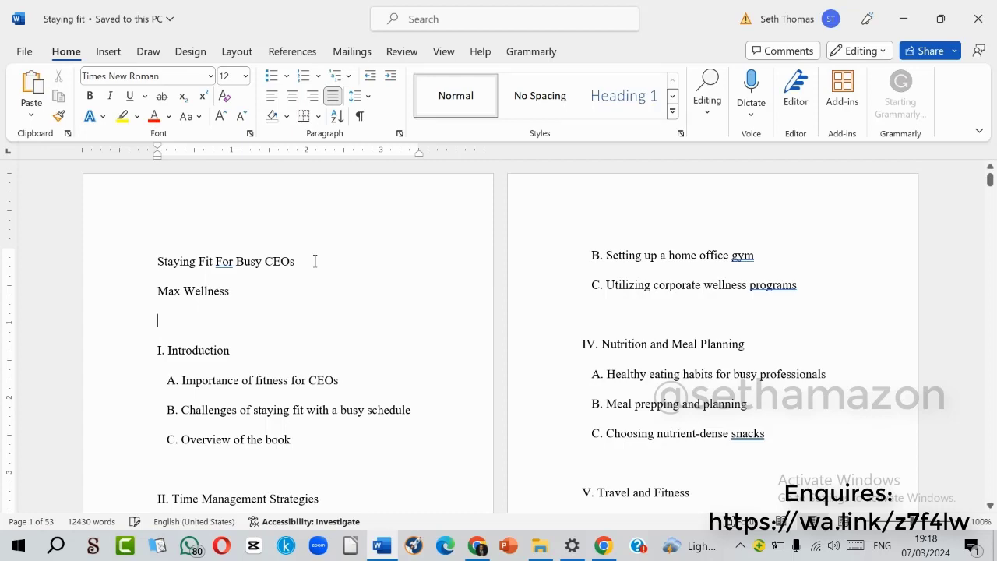
# Try extra blank lines between the author line and the outline, and return to a single blank line.
pyautogui.press('Return')
pyautogui.press('Return')
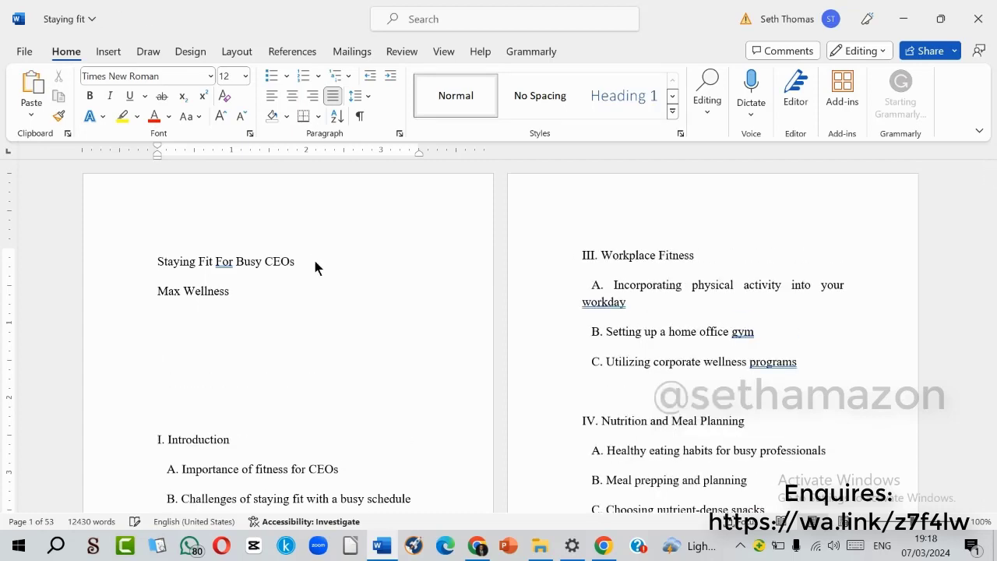
pyautogui.press('BackSpace')
pyautogui.press('BackSpace')
pyautogui.press('BackSpace')
pyautogui.press('BackSpace')
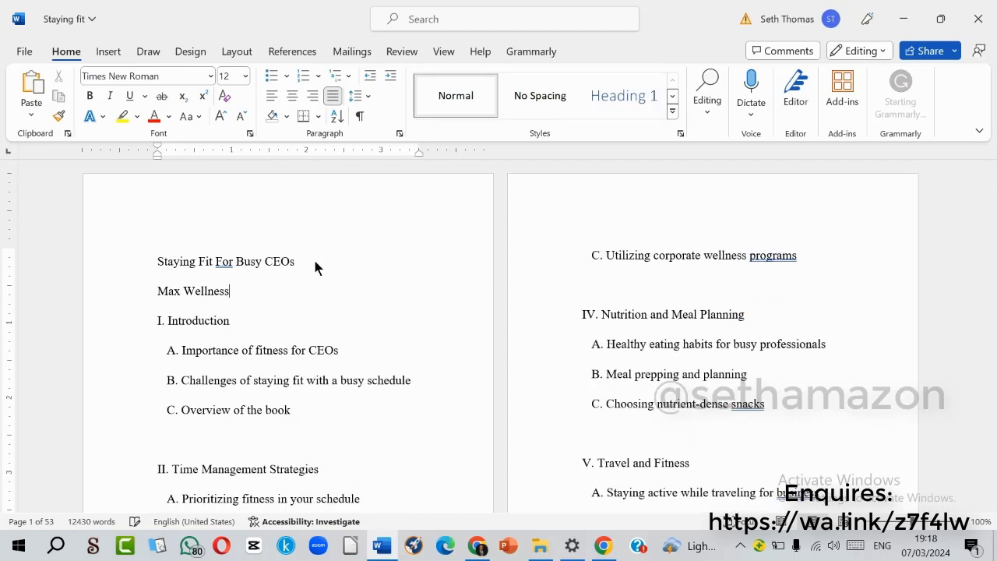
pyautogui.press('Return')
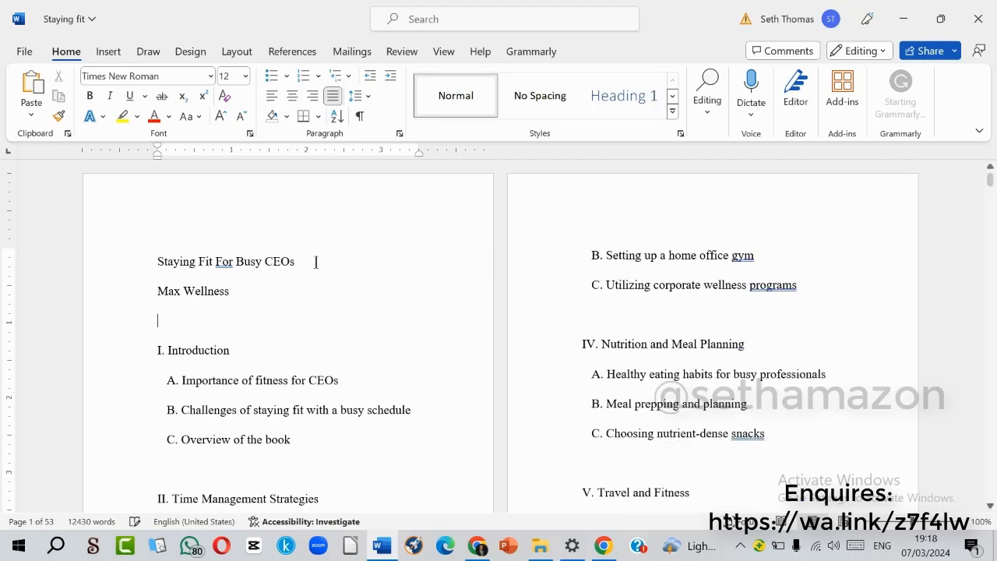
# Insert a Next Page section break after the author line and remove the blank line above the outline's first heading.
pyautogui.click(231, 53)
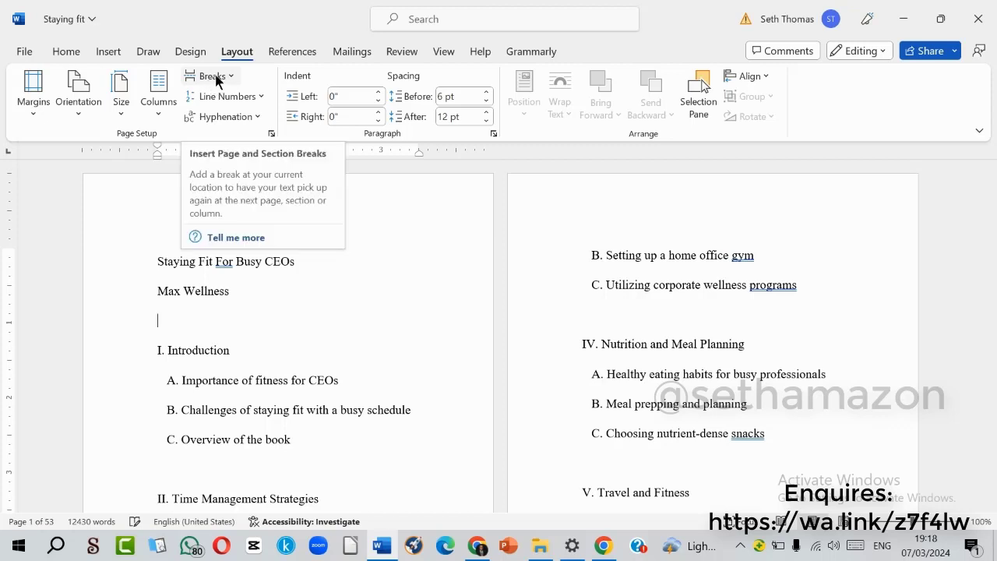
pyautogui.click(215, 77)
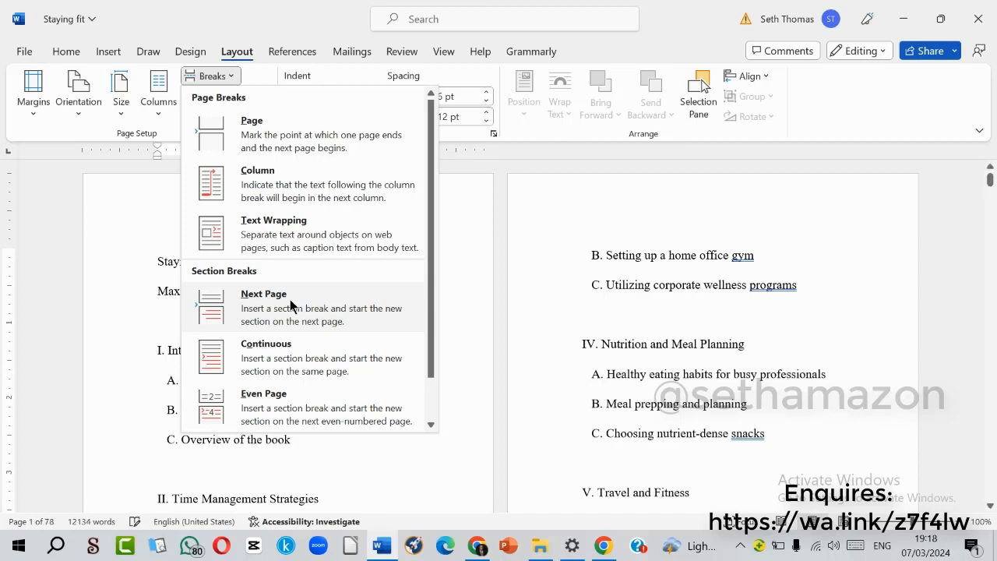
pyautogui.click(290, 299)
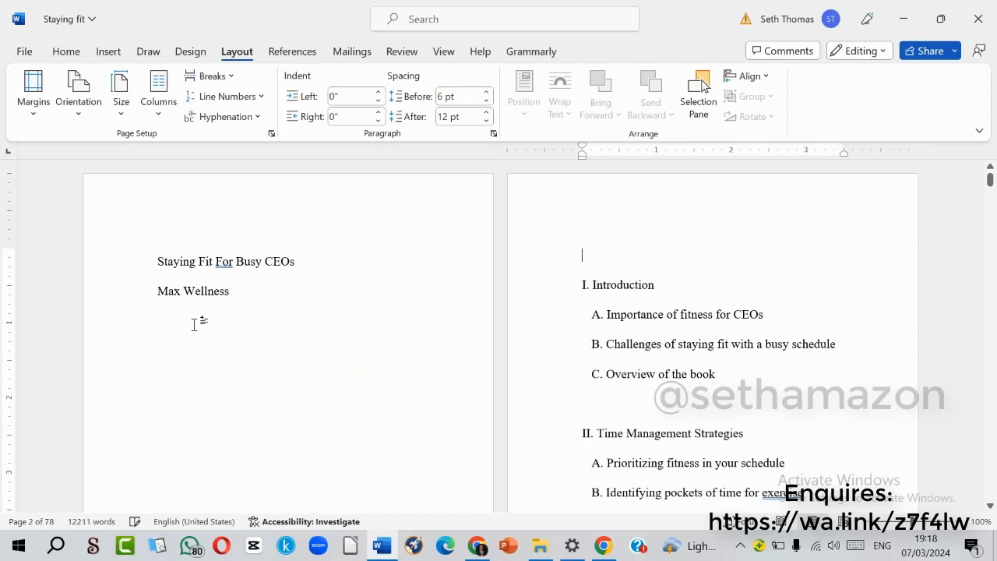
pyautogui.scroll(-12, 640, 230)
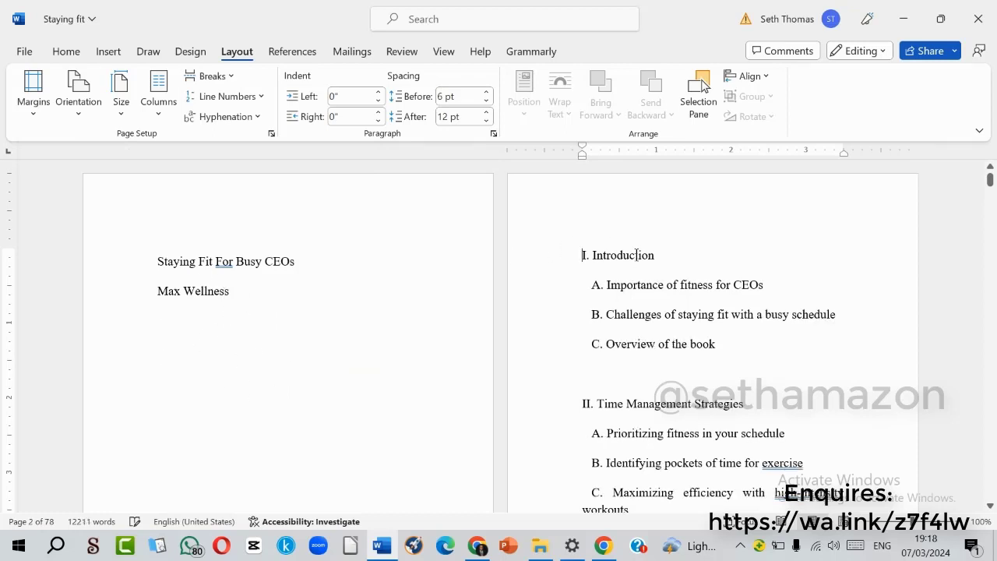
# Insert a Next Page section break after the outline's last entry and remove the blank lines above and below the "I. Introduction" chapter heading.
pyautogui.scroll(-12, 637, 257)
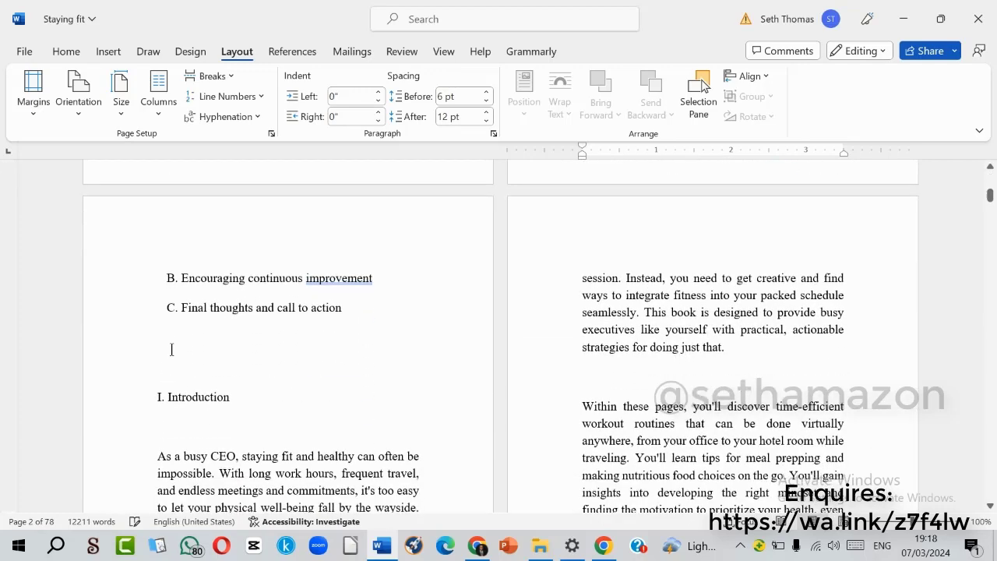
pyautogui.click(174, 346)
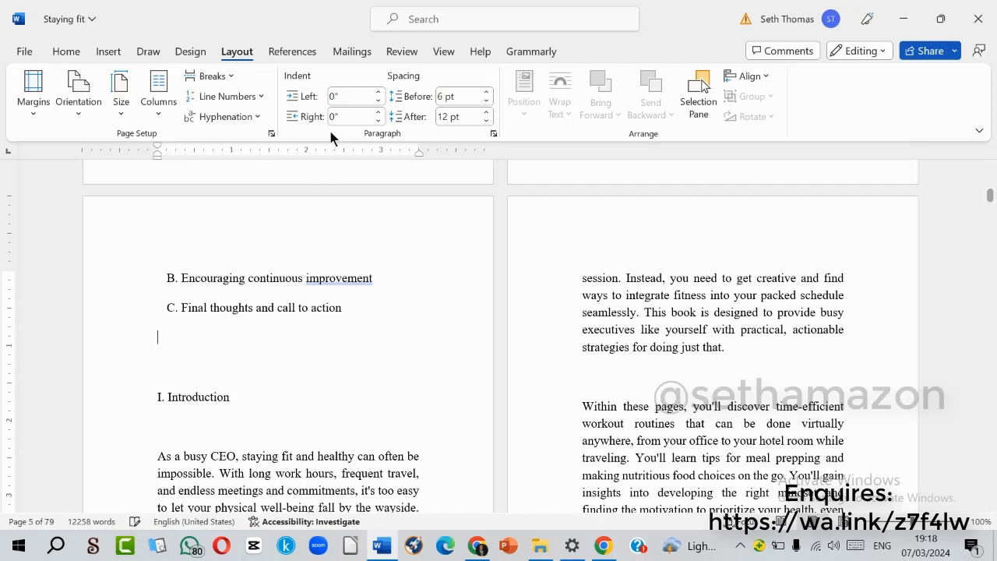
pyautogui.click(204, 76)
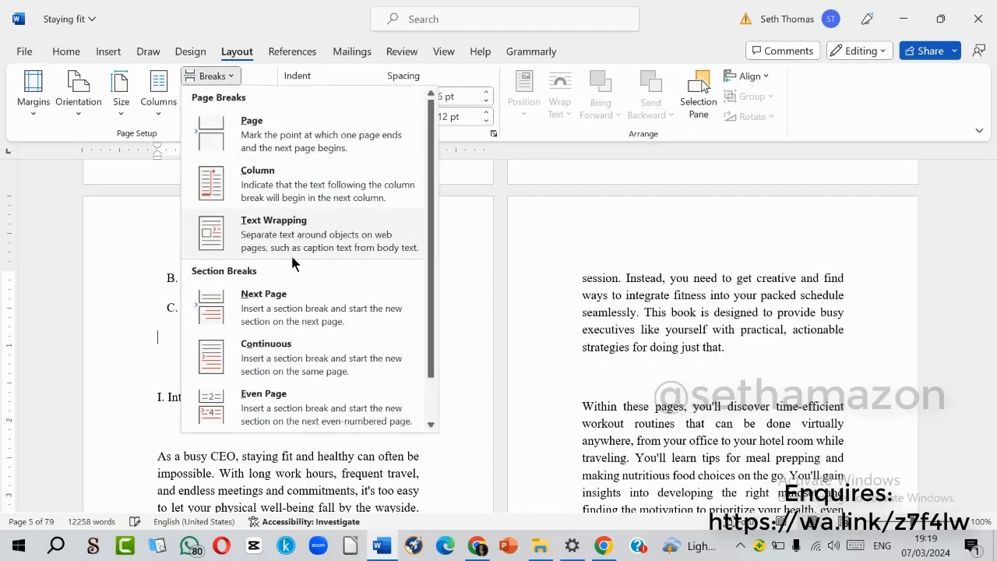
pyautogui.click(294, 312)
pyautogui.press('Delete')
pyautogui.press('Delete')
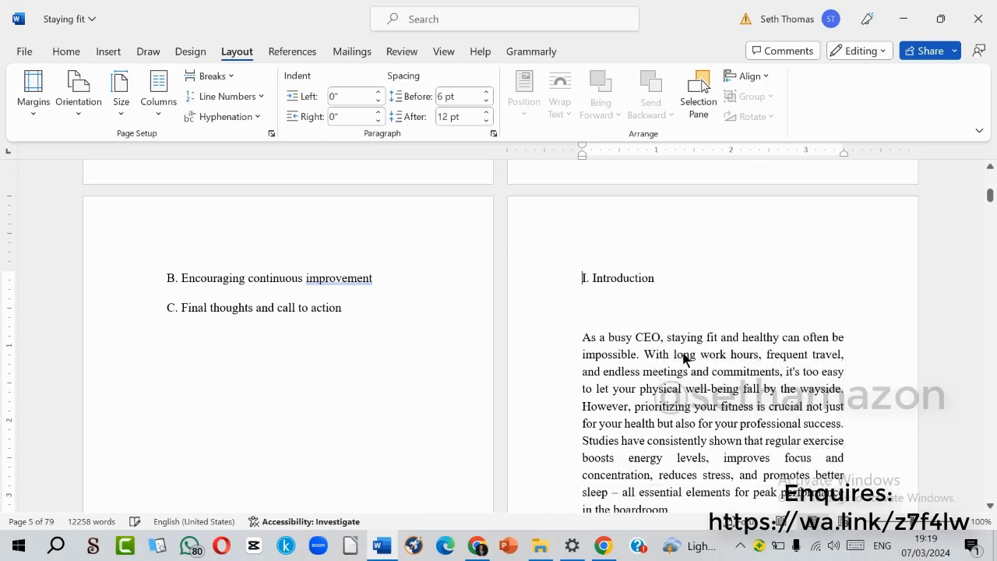
pyautogui.press('Delete')
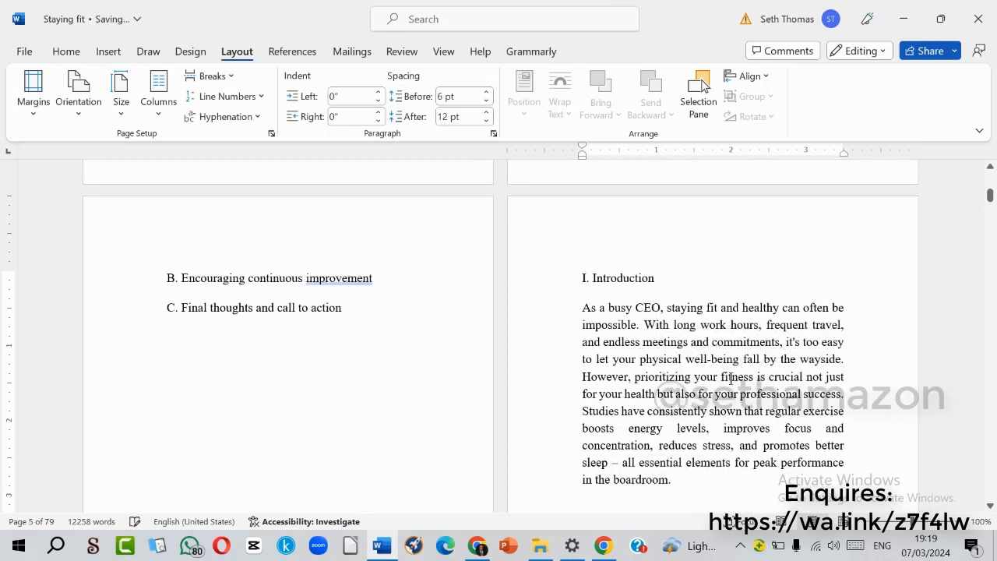
# Set the title "Staying Fit For Busy CEOs" to 36 pt and centre it.
pyautogui.scroll(15, 579, 321)
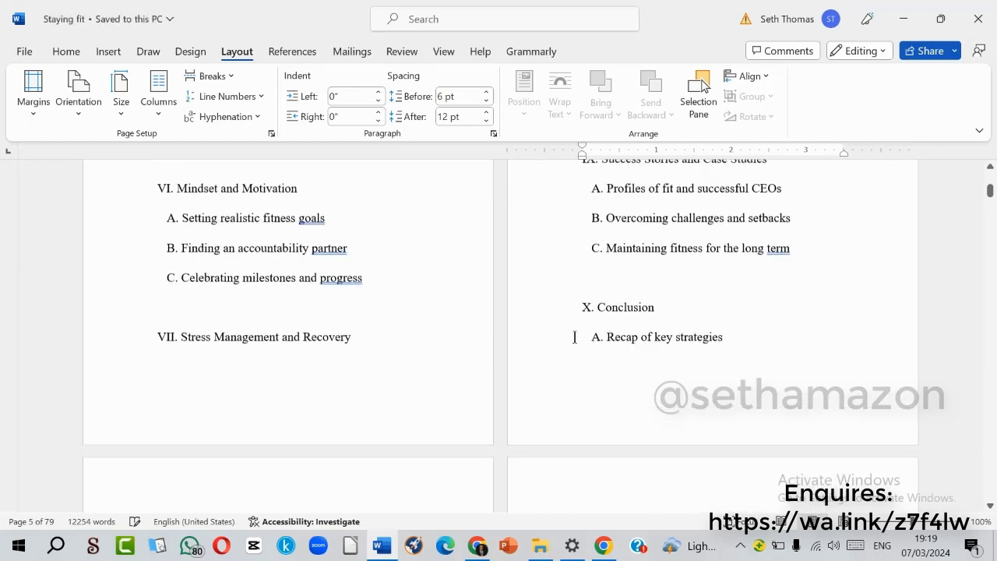
pyautogui.scroll(10, 575, 337)
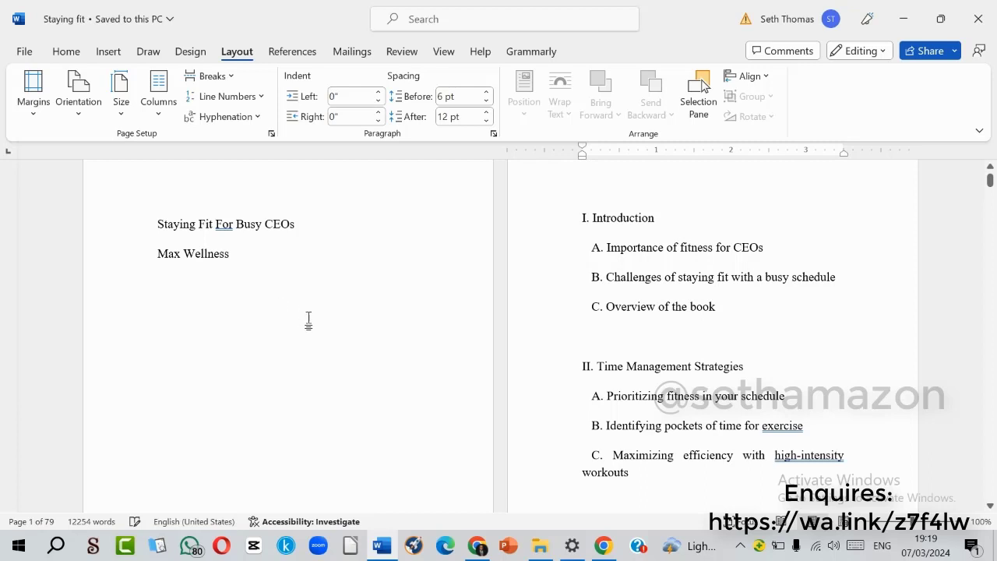
pyautogui.click(123, 225)
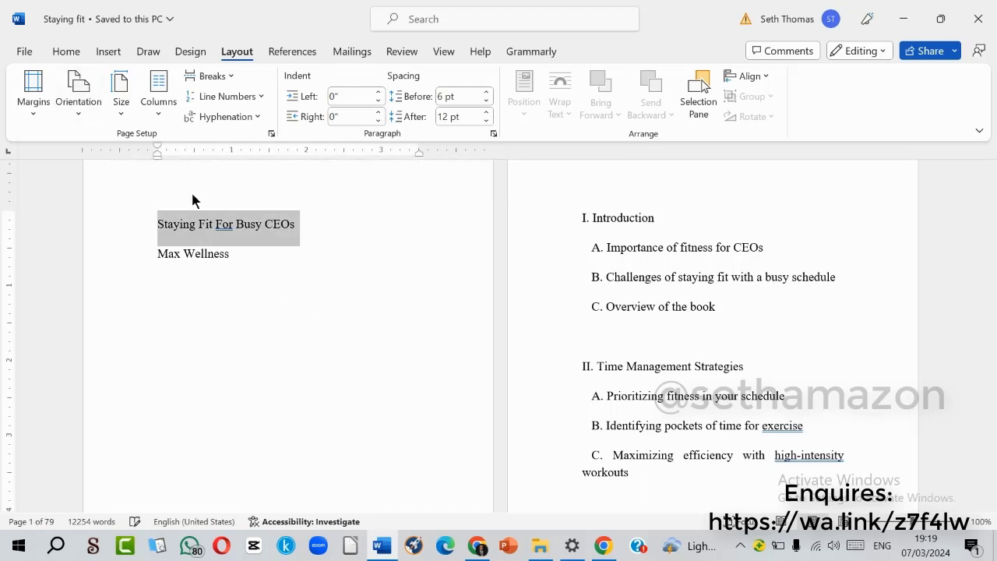
pyautogui.click(67, 53)
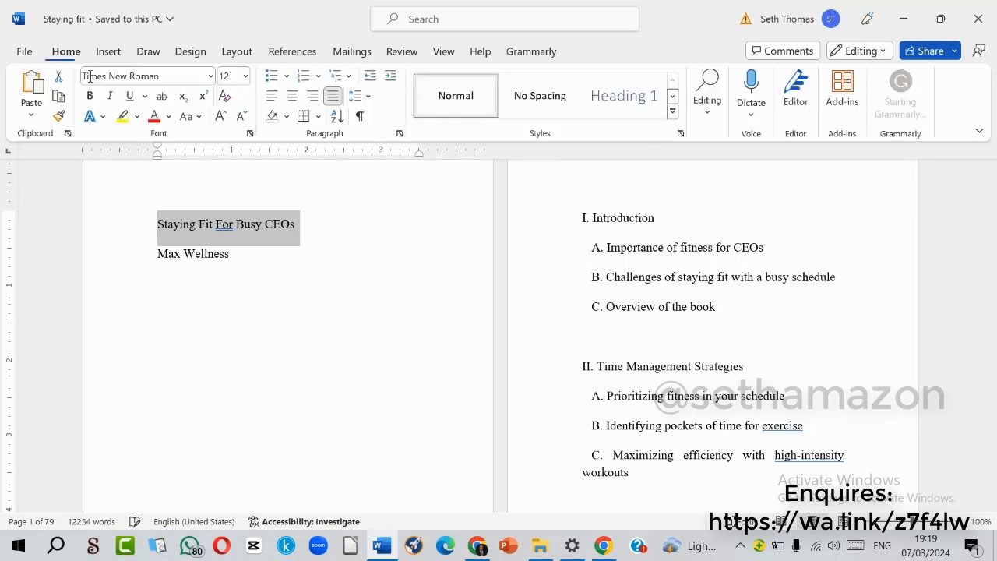
pyautogui.click(211, 78)
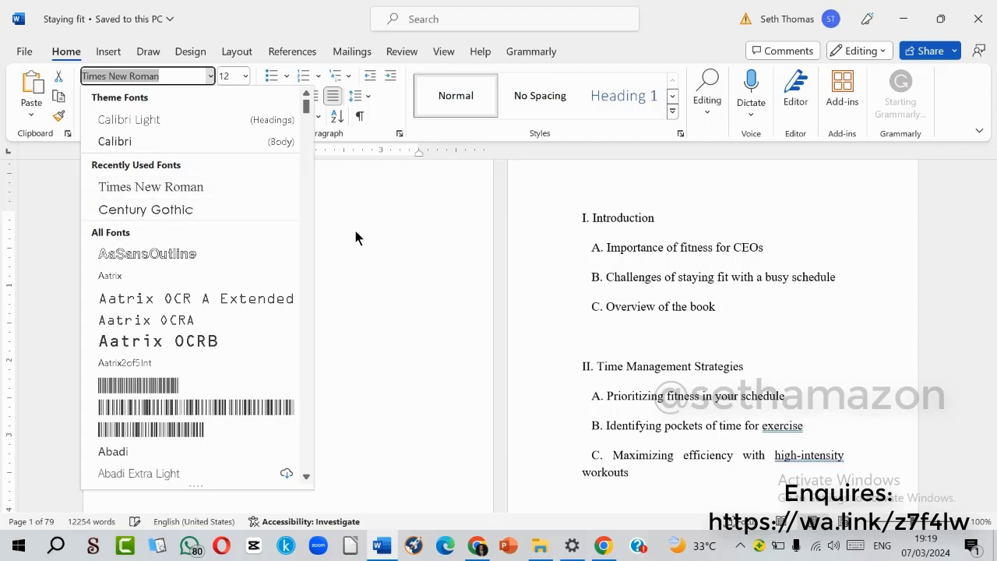
pyautogui.press('Escape')
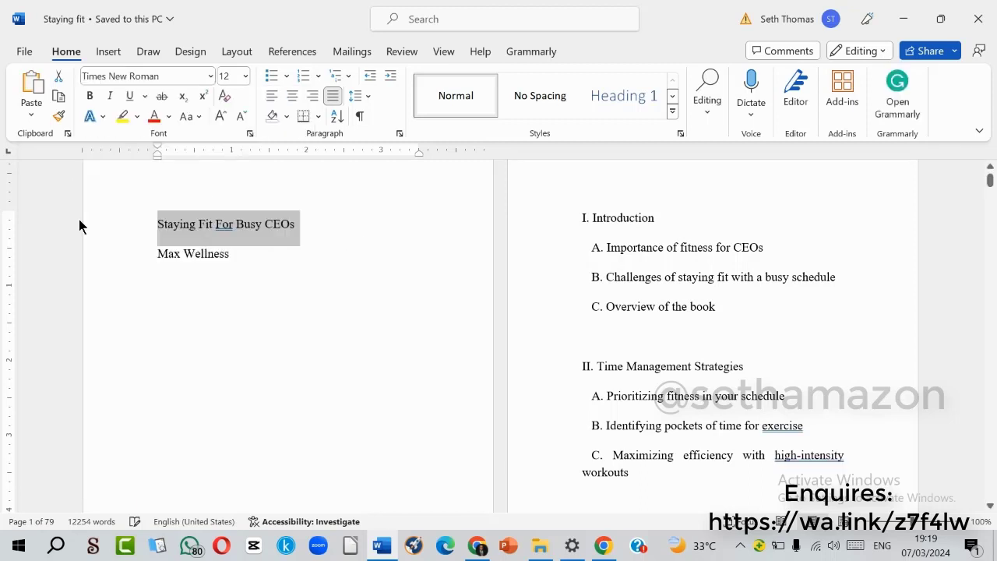
pyautogui.click(244, 74)
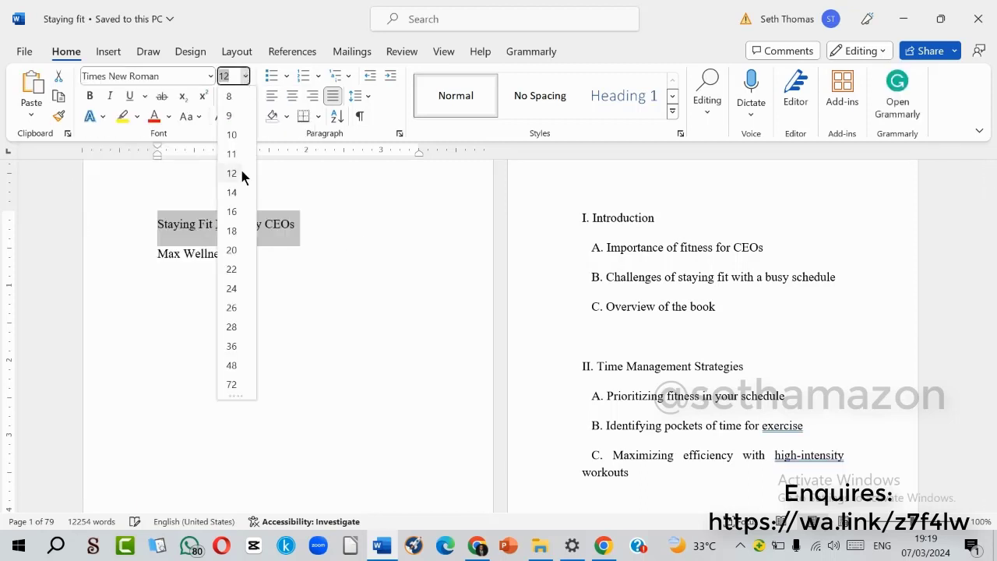
pyautogui.click(231, 346)
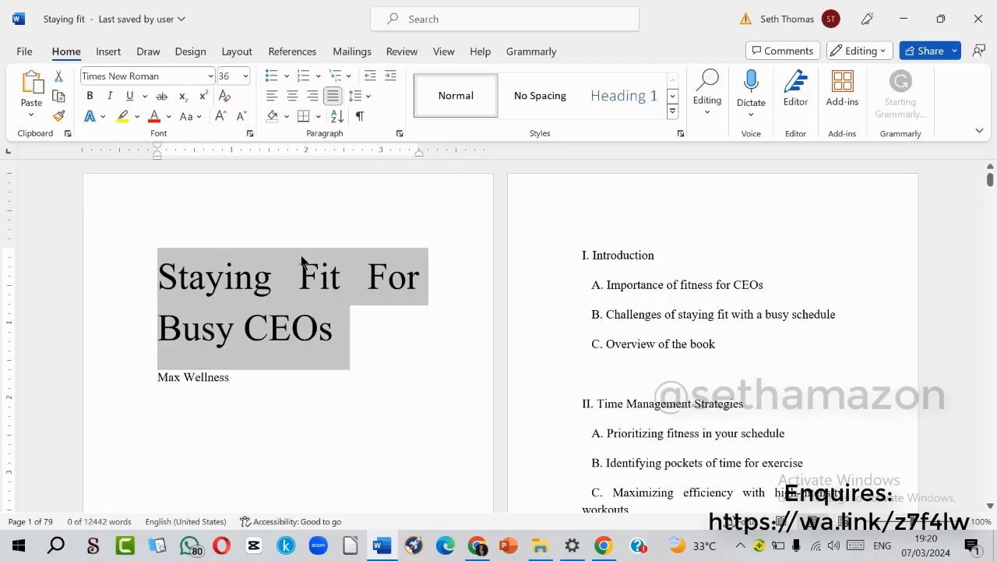
pyautogui.click(292, 100)
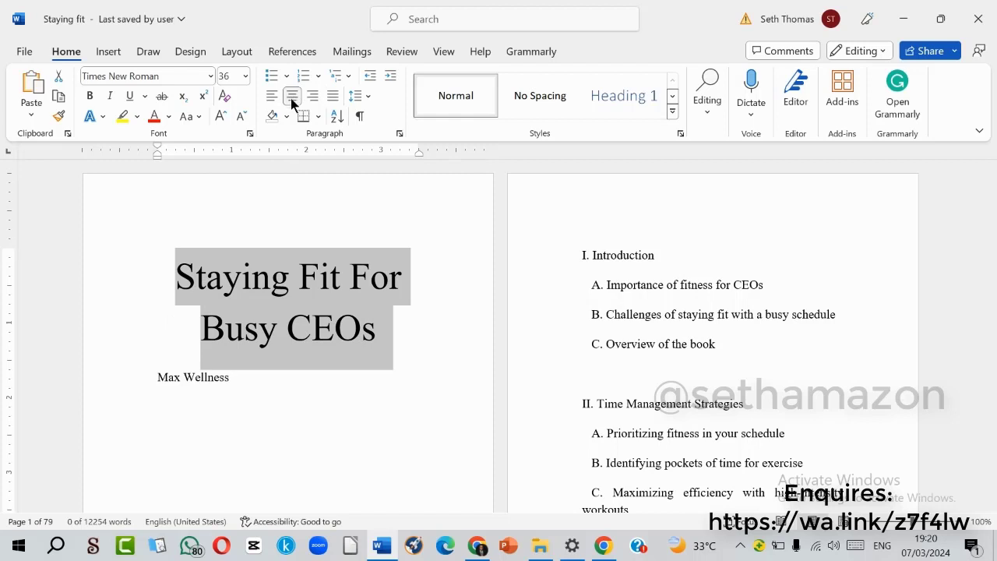
# Add five blank lines between the title and the author line, and centre the author line.
pyautogui.click(232, 383)
pyautogui.click(142, 383)
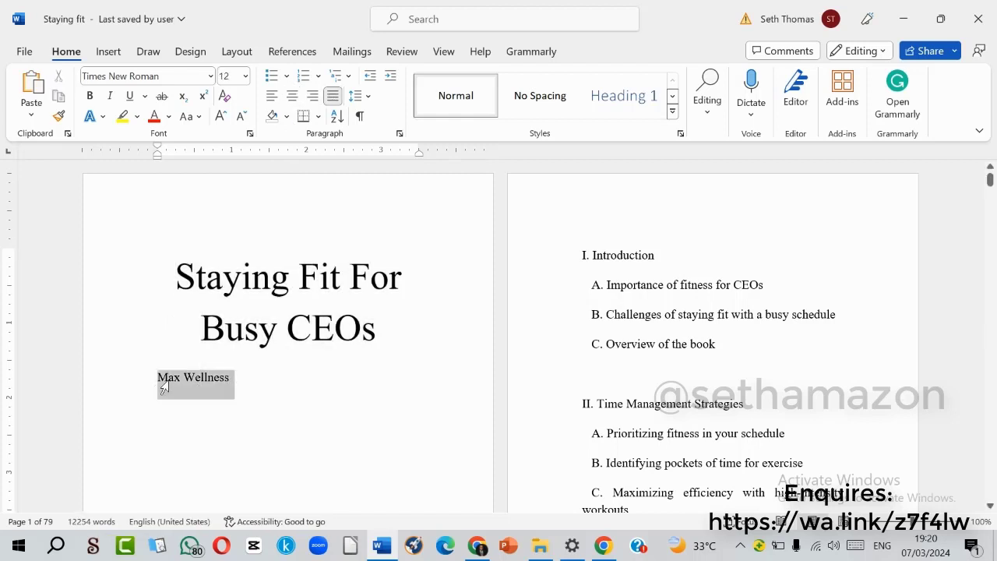
pyautogui.click(157, 382)
pyautogui.press('Return')
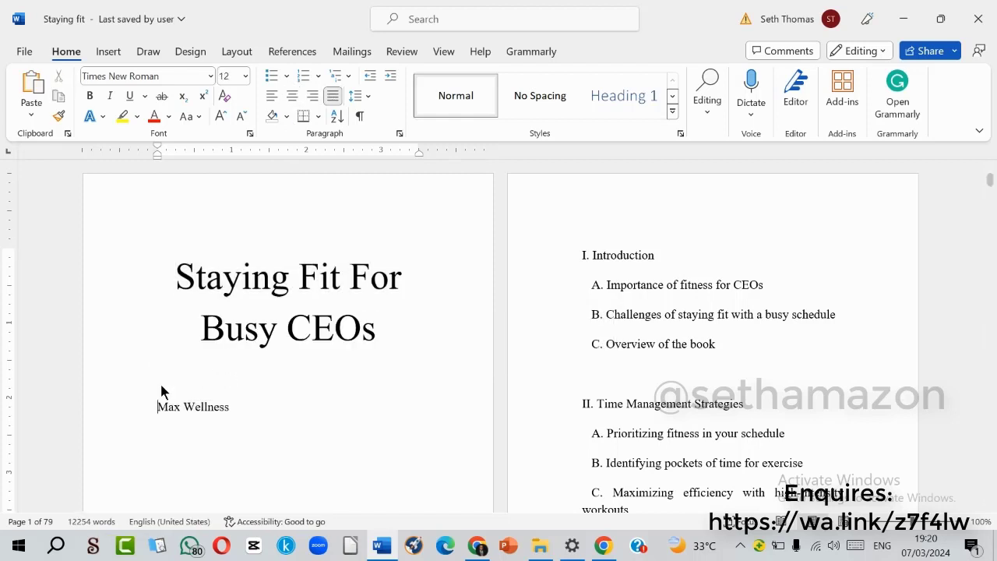
pyautogui.press('Return')
pyautogui.press('Return')
pyautogui.press('Return')
pyautogui.press('Return')
pyautogui.click(292, 95)
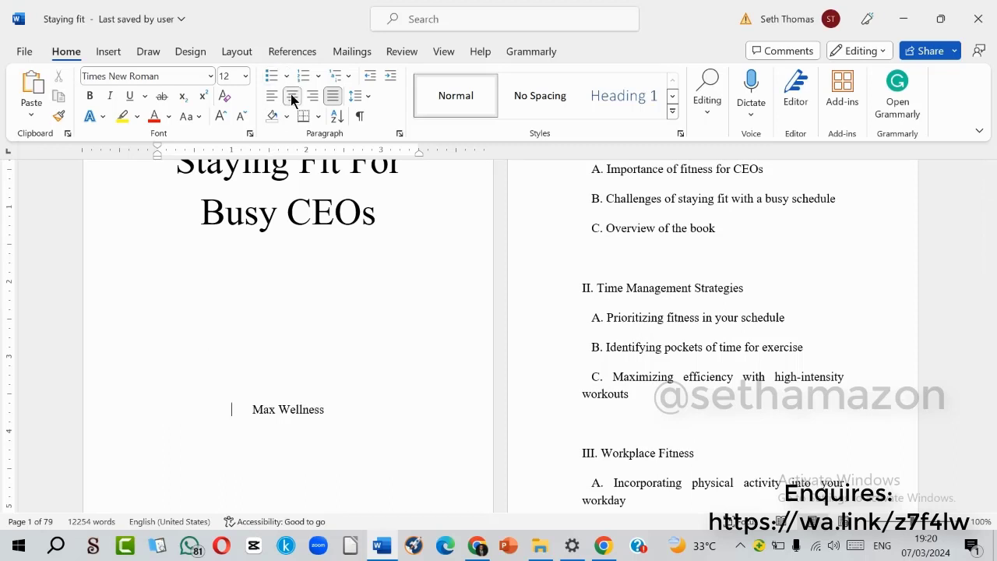
# Increase the author line's font size to 24 pt.
pyautogui.click(92, 421)
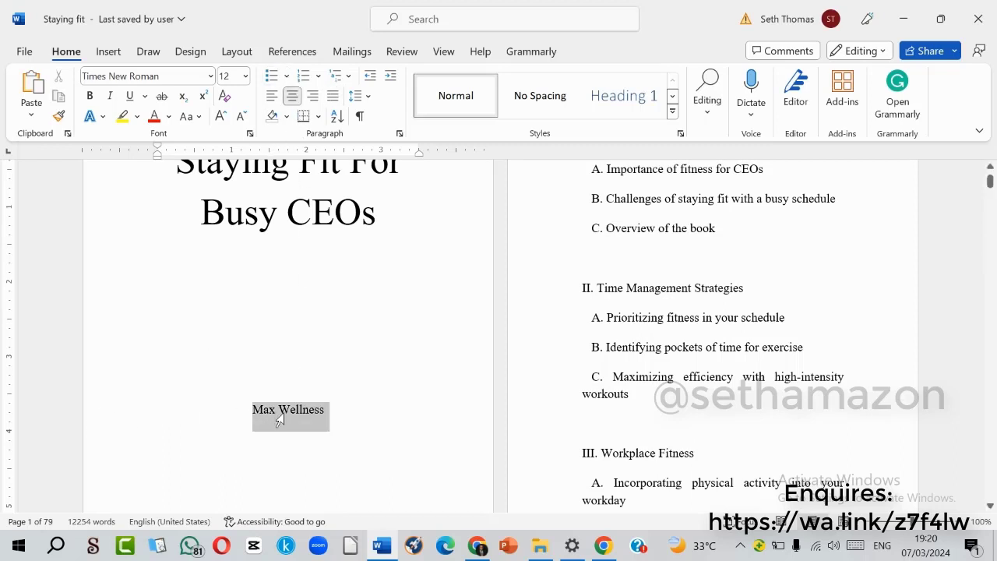
pyautogui.click(221, 116)
pyautogui.click(221, 117)
pyautogui.click(221, 116)
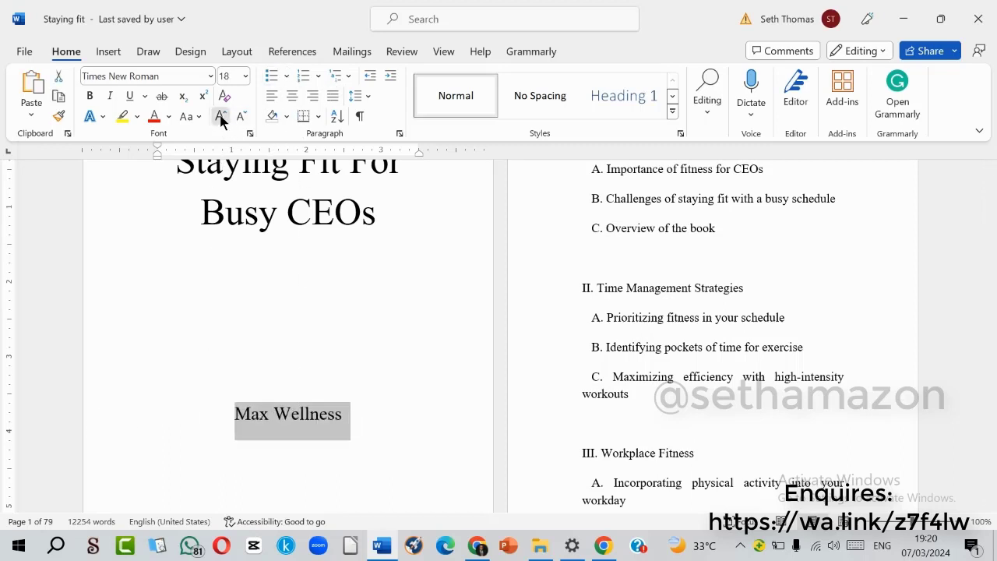
pyautogui.click(221, 116)
pyautogui.click(222, 116)
pyautogui.click(221, 116)
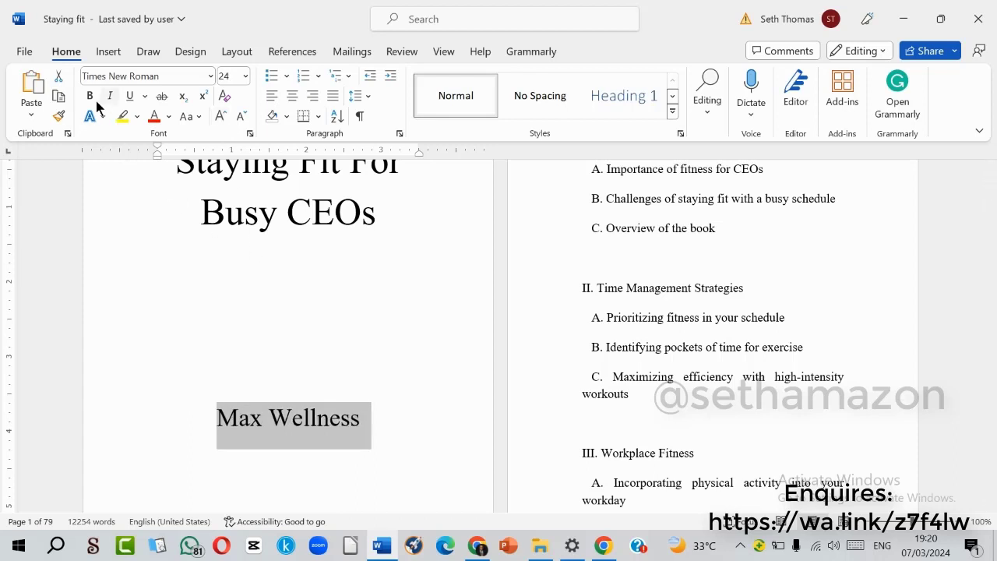
# Try bold on the book title and return it to regular weight.
pyautogui.scroll(2, 361, 392)
pyautogui.moveTo(177, 233); pyautogui.dragTo(401, 293)
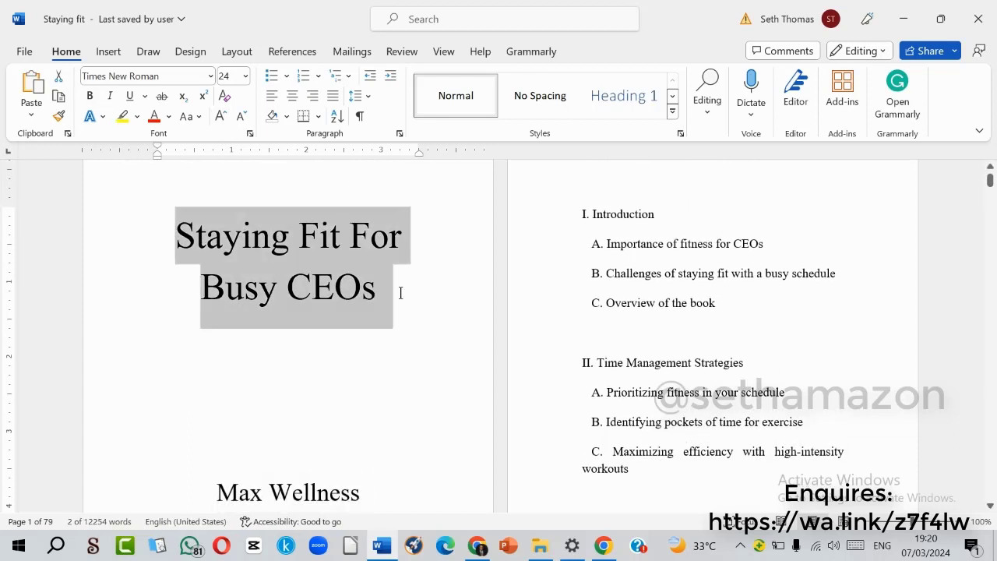
pyautogui.click(90, 95)
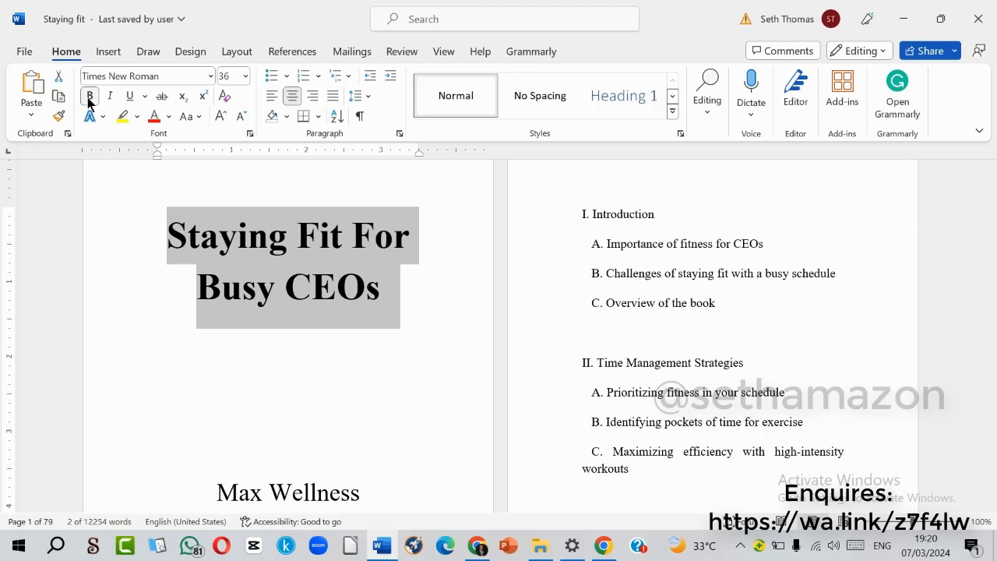
pyautogui.click(355, 301)
pyautogui.moveTo(165, 223); pyautogui.dragTo(390, 292)
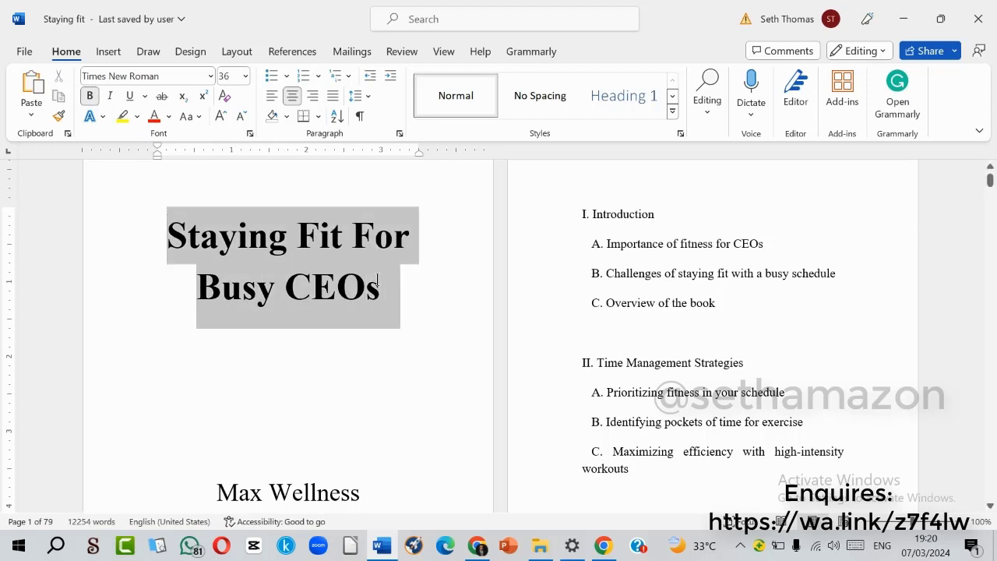
pyautogui.click(90, 95)
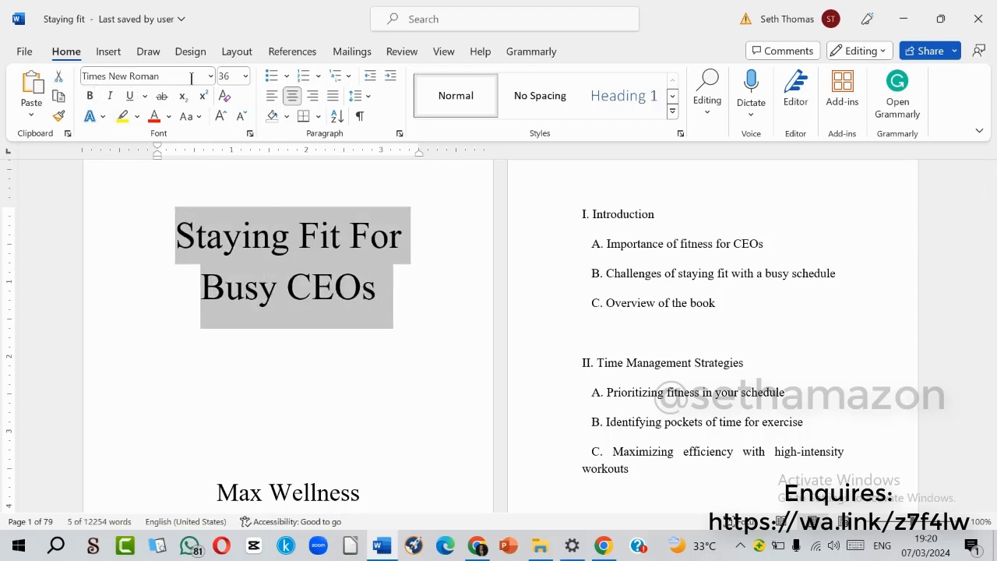
# Increase the title's font size to 48 pt and check the layout of the title page.
pyautogui.click(220, 117)
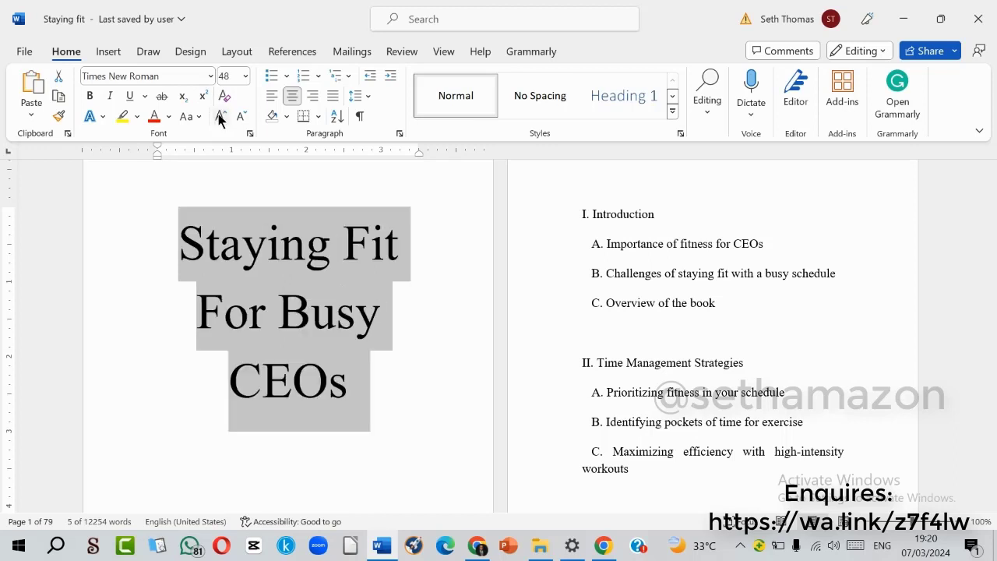
pyautogui.scroll(-1, 330, 312)
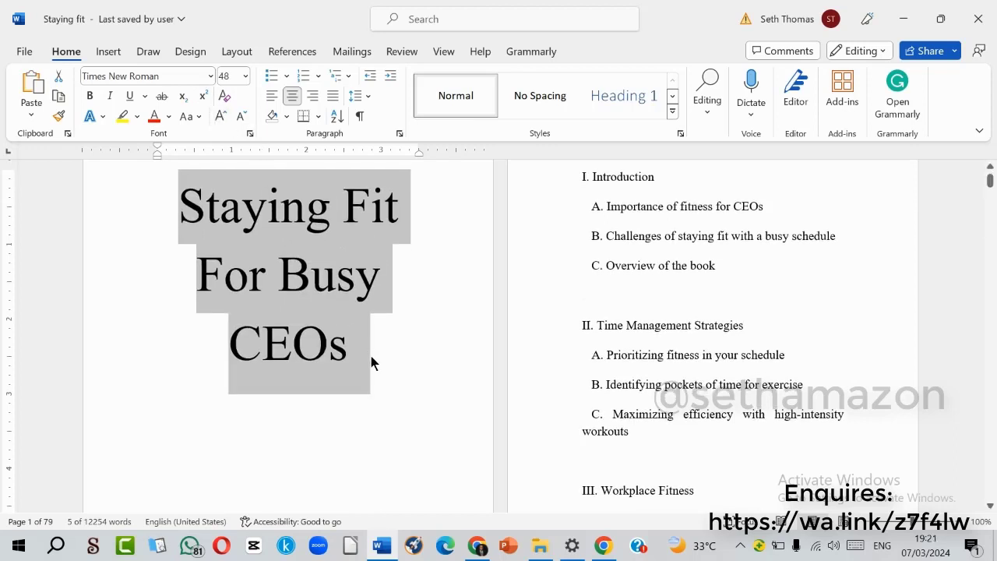
pyautogui.click(389, 395)
pyautogui.scroll(-1, 389, 395)
pyautogui.scroll(-2, 391, 375)
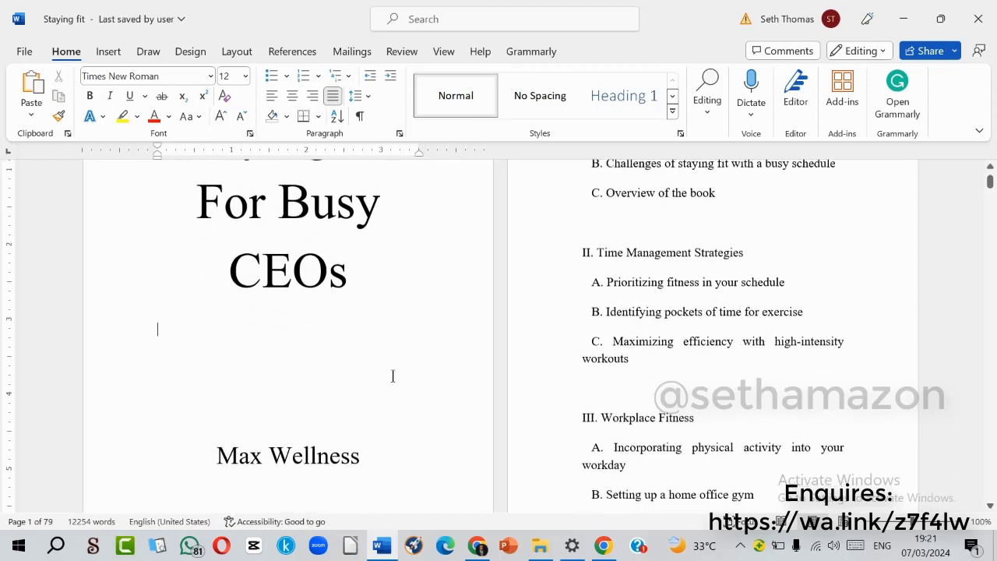
pyautogui.scroll(-3, 392, 376)
pyautogui.scroll(7, 436, 382)
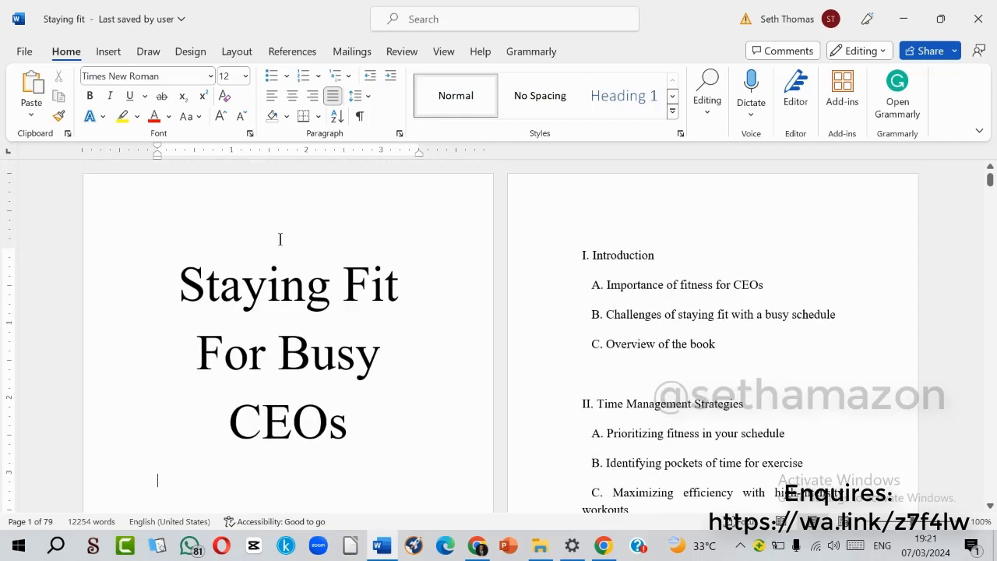
# Try a blank line above the title, remove it again and review the title page.
pyautogui.click(281, 257)
pyautogui.click(168, 278)
pyautogui.press('Return')
pyautogui.scroll(-3, 257, 296)
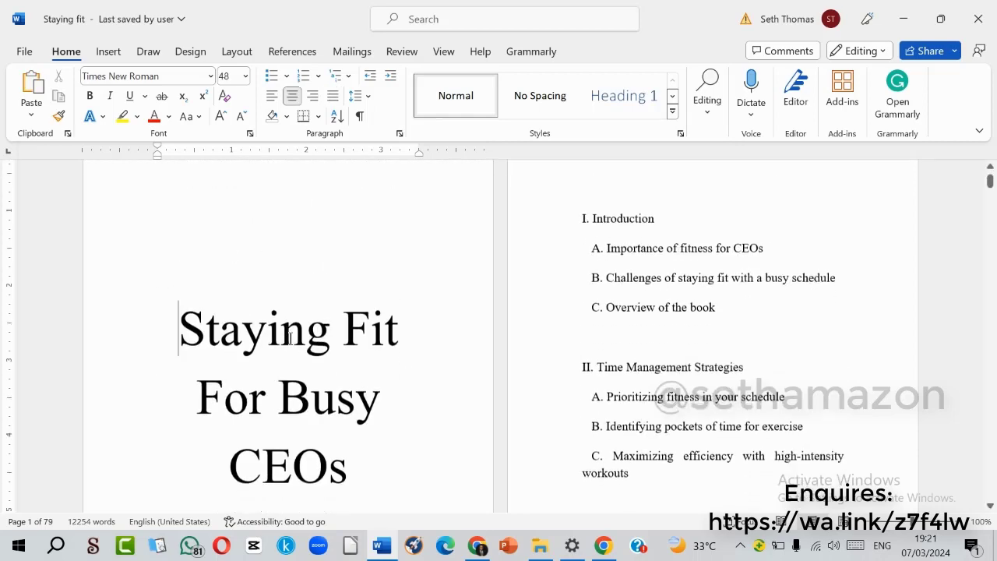
pyautogui.click(277, 214)
pyautogui.press('BackSpace')
pyautogui.scroll(-1, 316, 263)
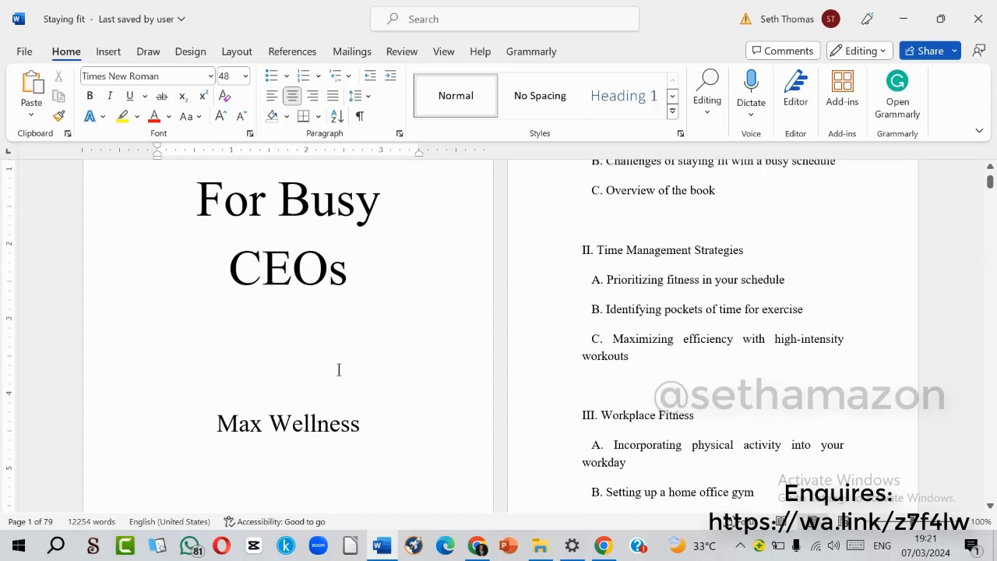
pyautogui.click(339, 369)
pyautogui.scroll(4, 305, 434)
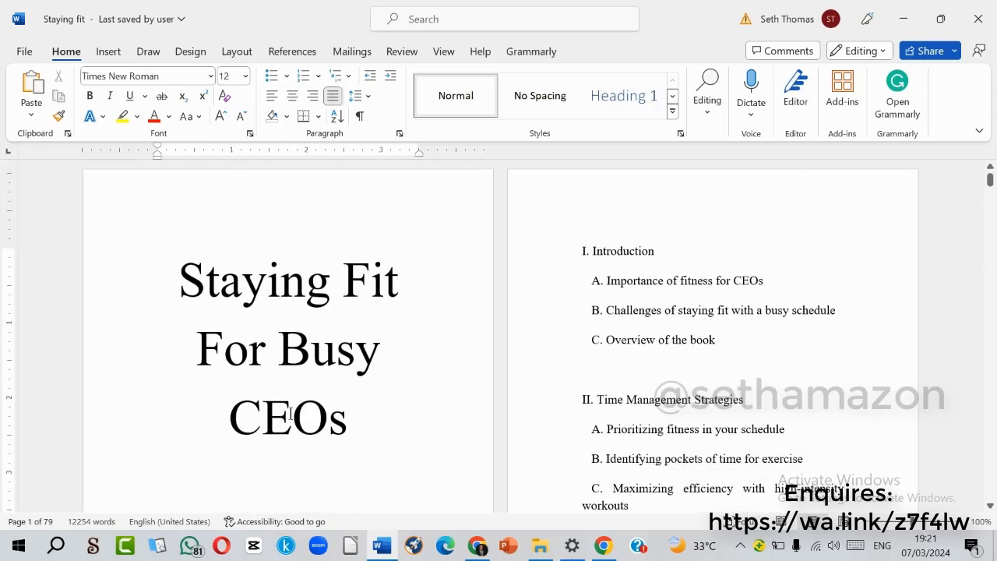
# Set the book title "Staying Fit For Busy CEOs" in bold Century Gothic and check it on the title page.
pyautogui.scroll(-4, 237, 345)
pyautogui.scroll(3, 158, 251)
pyautogui.moveTo(158, 251); pyautogui.dragTo(350, 374)
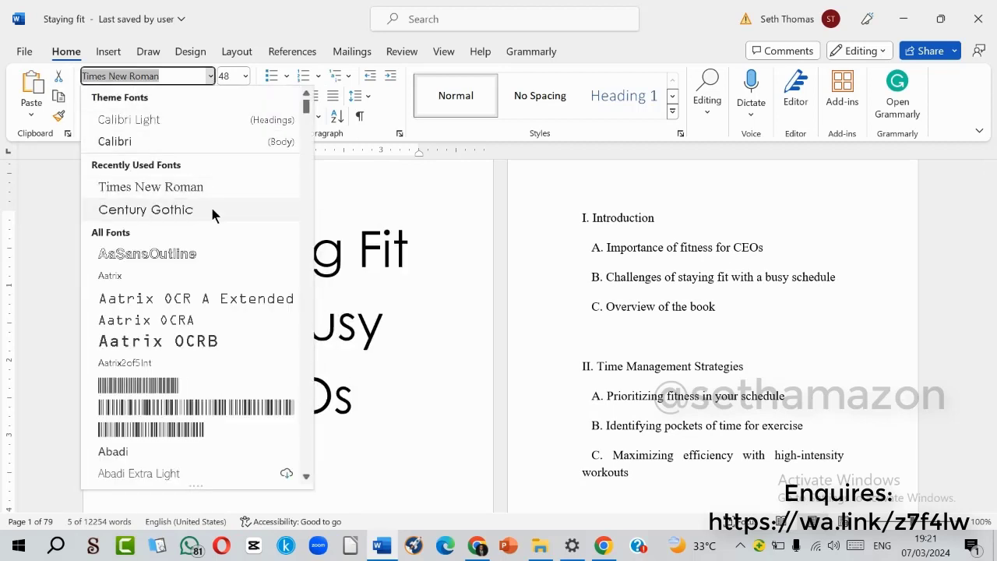
pyautogui.click(213, 208)
pyautogui.click(90, 95)
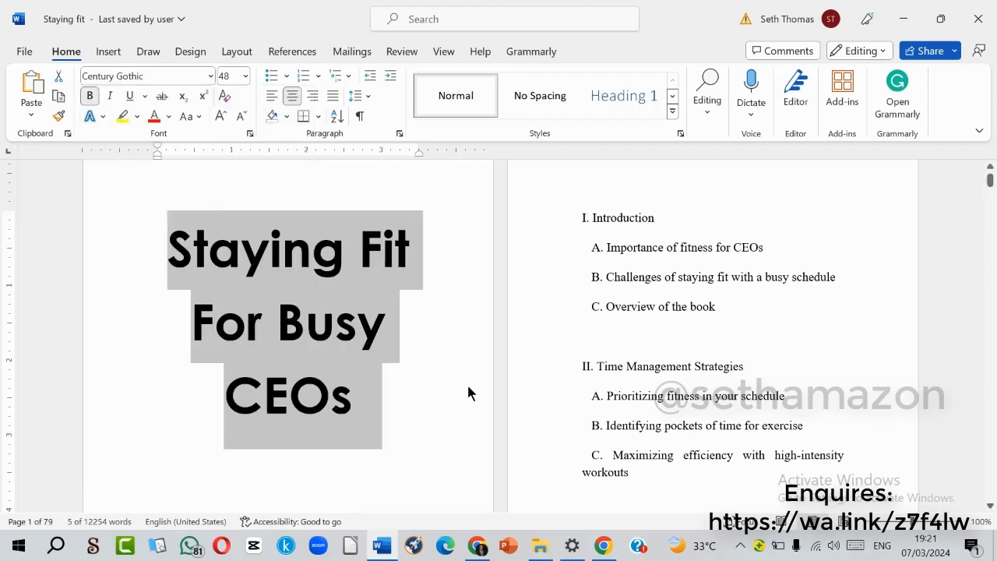
pyautogui.click(456, 380)
pyautogui.scroll(-3, 454, 381)
pyautogui.scroll(2, 452, 379)
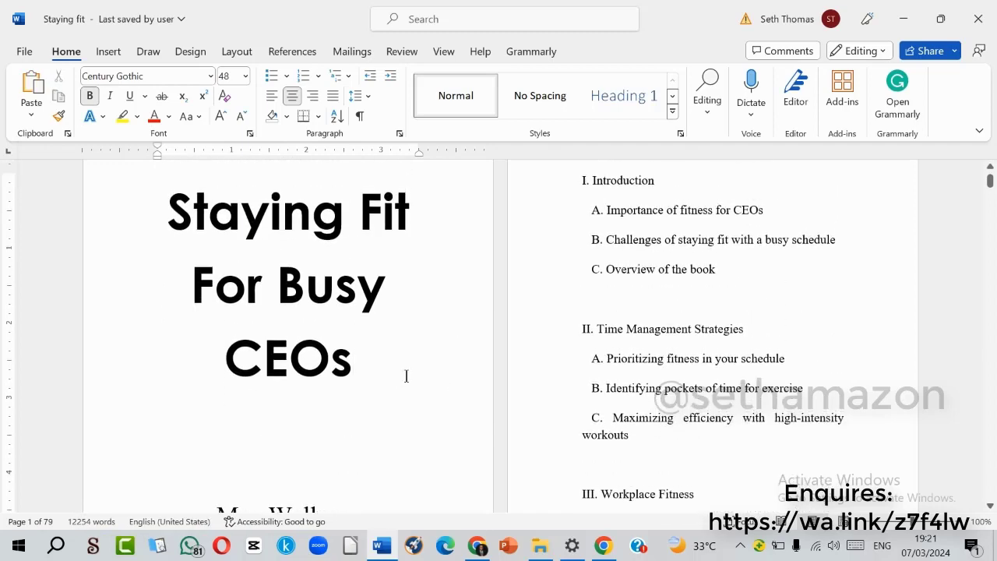
# Enlarge the word "CEOs" in the title to 80 pt and check the title page layout.
pyautogui.moveTo(359, 377); pyautogui.dragTo(202, 356)
pyautogui.click(220, 115)
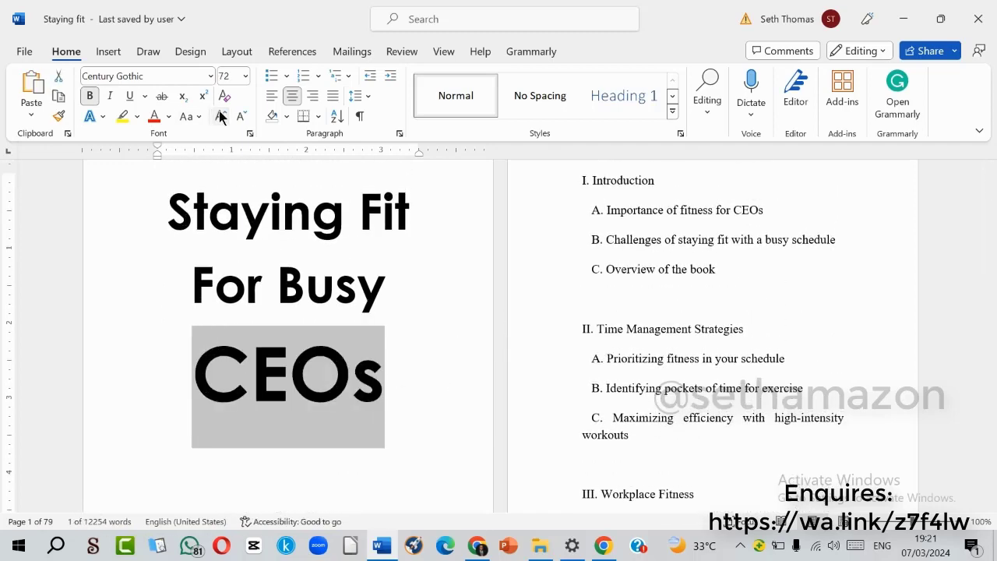
pyautogui.click(221, 116)
pyautogui.click(220, 116)
pyautogui.click(237, 116)
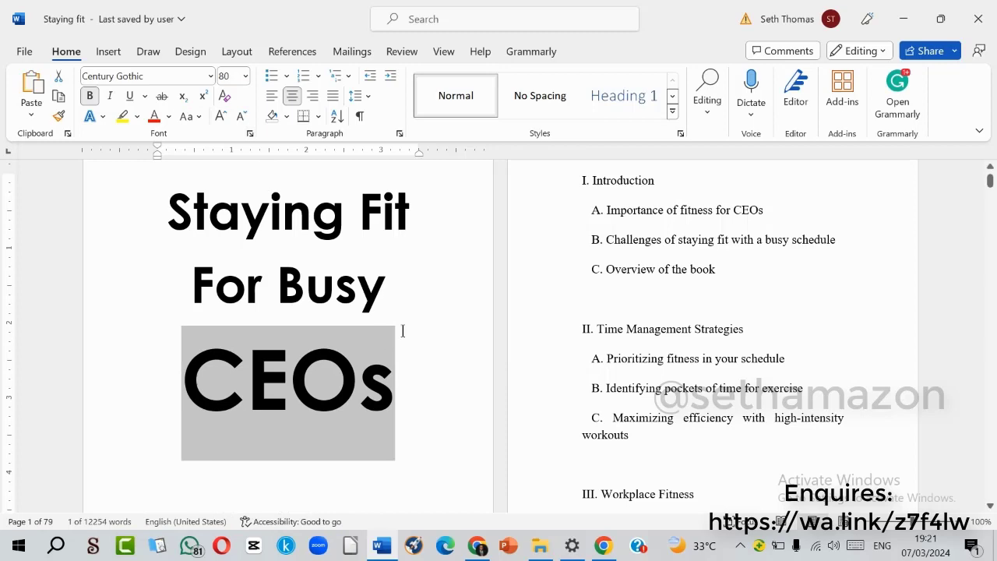
pyautogui.click(456, 407)
pyautogui.scroll(-3, 455, 407)
pyautogui.scroll(-2, 456, 405)
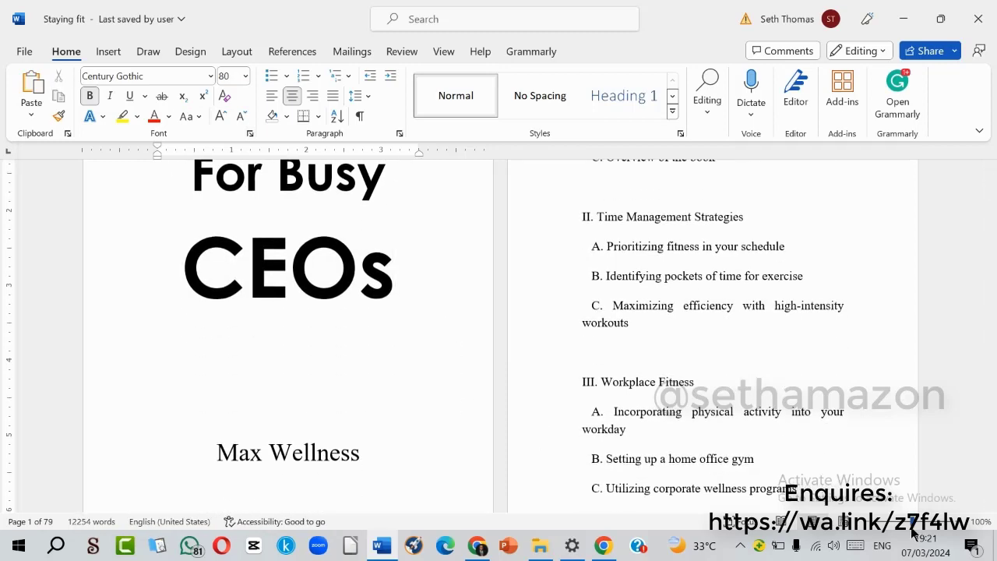
pyautogui.scroll(3, 337, 381)
pyautogui.scroll(-5, 336, 381)
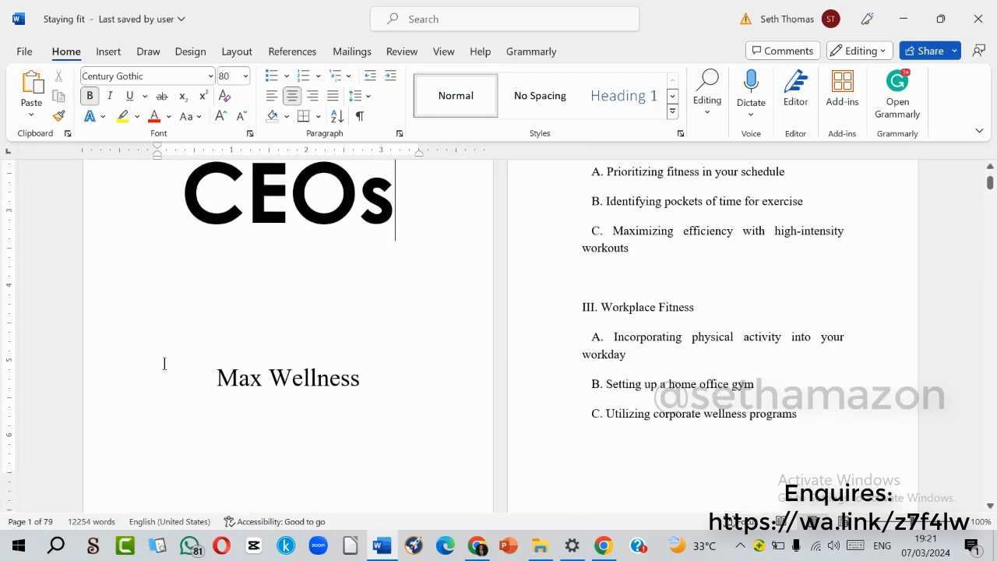
# Change the author line on the title page to bold Century Gothic.
pyautogui.moveTo(163, 374); pyautogui.dragTo(312, 381)
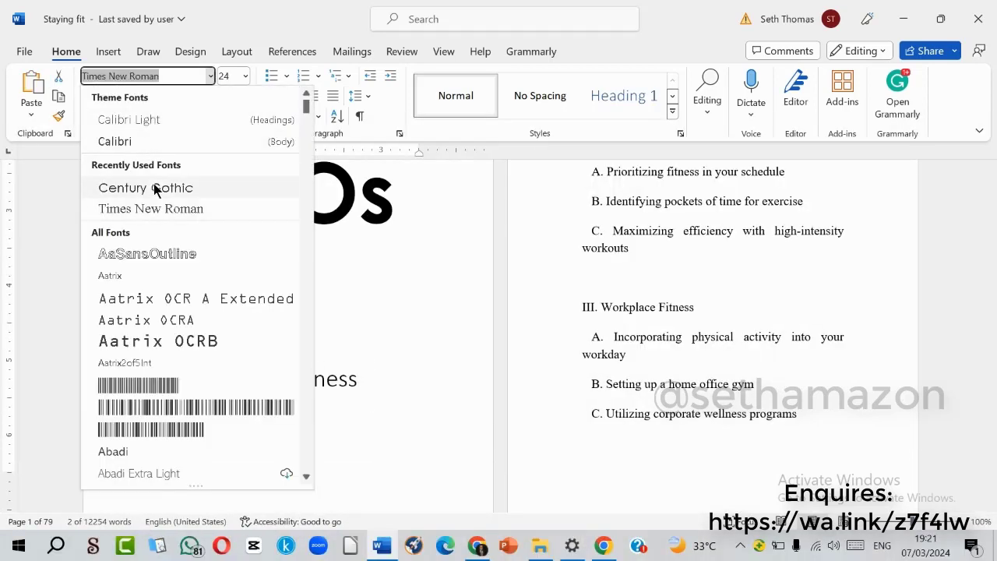
pyautogui.click(148, 189)
pyautogui.click(90, 95)
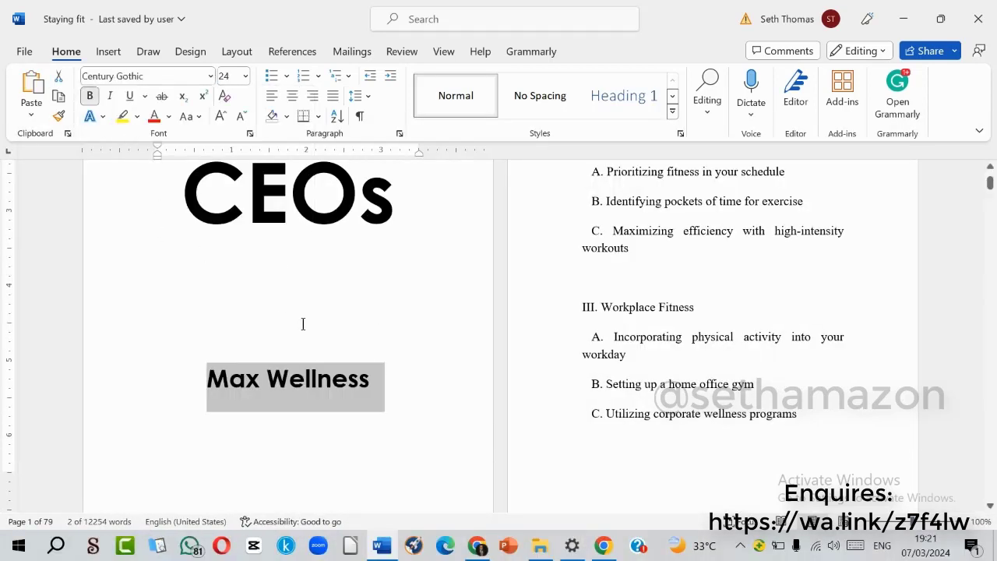
pyautogui.click(303, 323)
# Review the finished title page and save the document.
pyautogui.scroll(3, 397, 358)
pyautogui.scroll(-3, 399, 358)
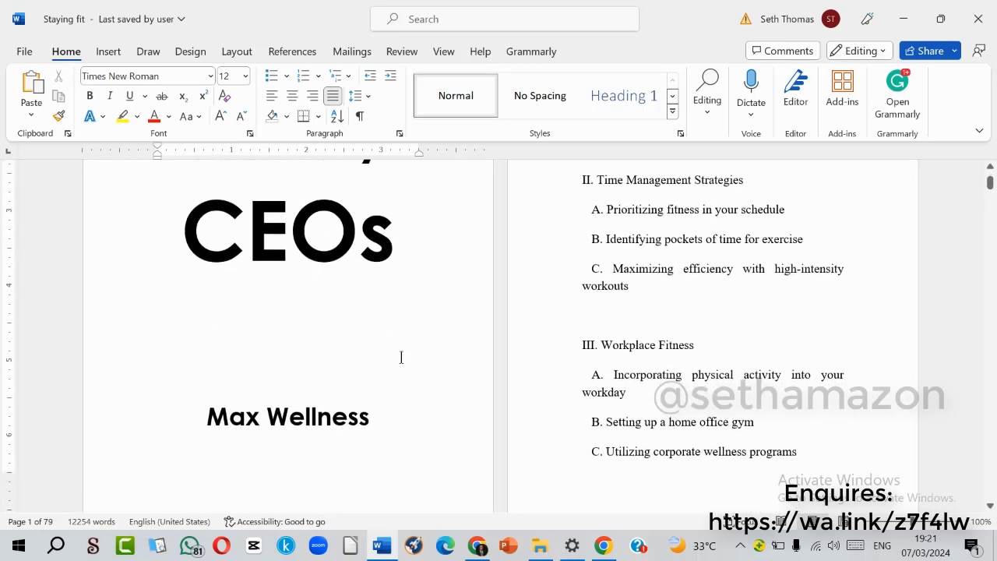
pyautogui.scroll(2, 401, 356)
pyautogui.scroll(2, 401, 356)
pyautogui.scroll(-5, 402, 354)
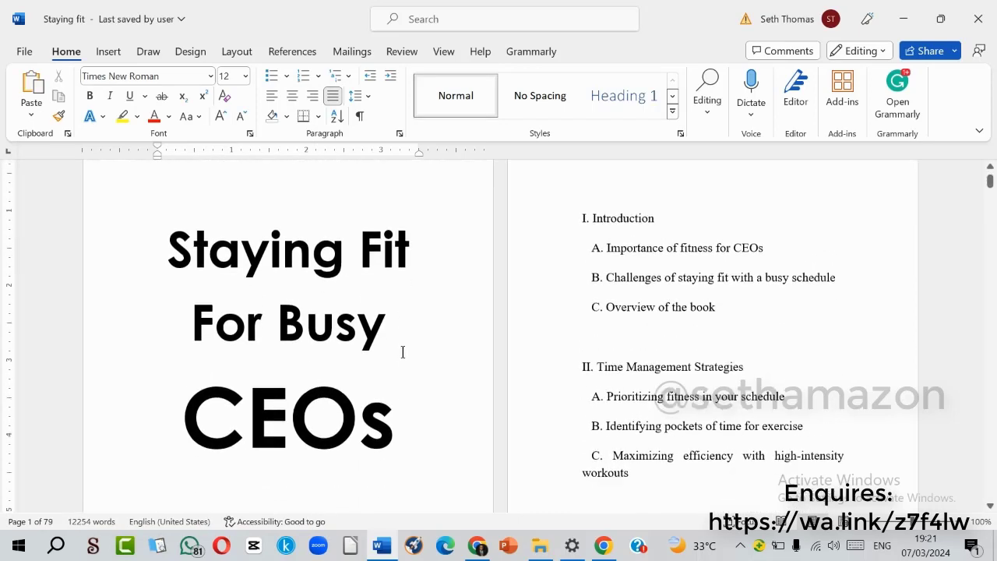
pyautogui.scroll(5, 403, 352)
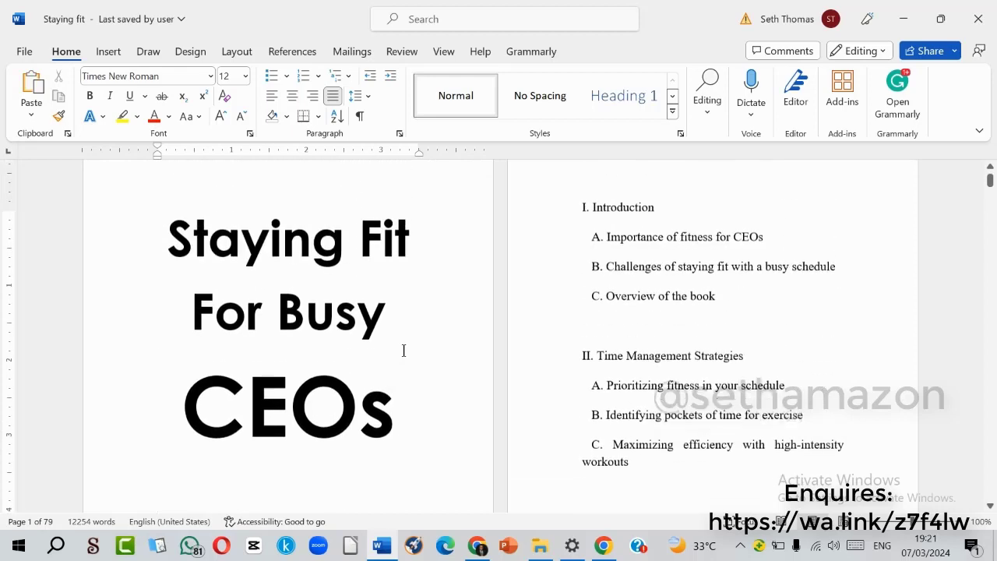
pyautogui.scroll(-1, 403, 351)
pyautogui.scroll(-1, 404, 351)
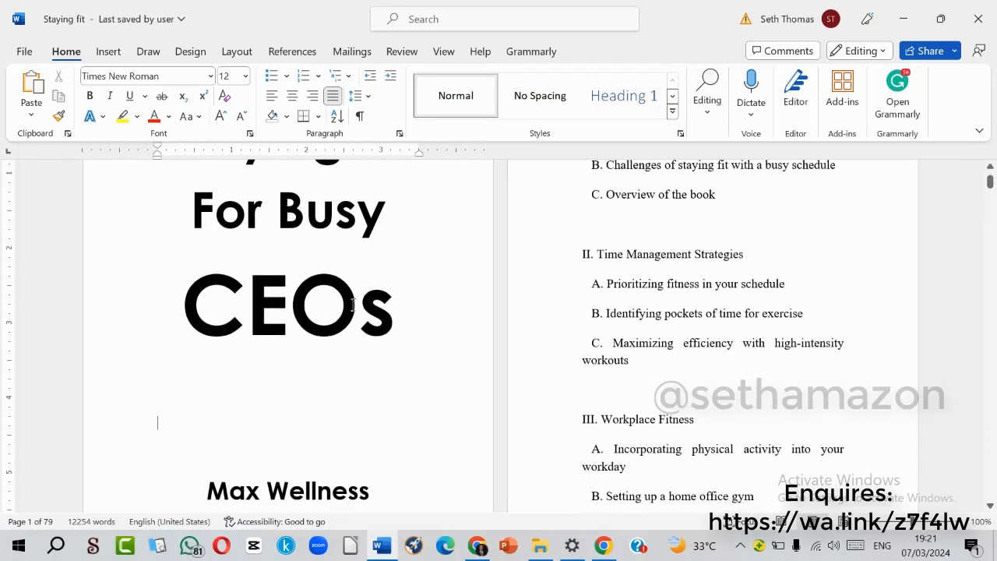
pyautogui.hotkey('ctrl', 's')
# Remove the numeral "I." from the Introduction heading that starts the body text after the contents outline.
pyautogui.scroll(-6, 563, 282)
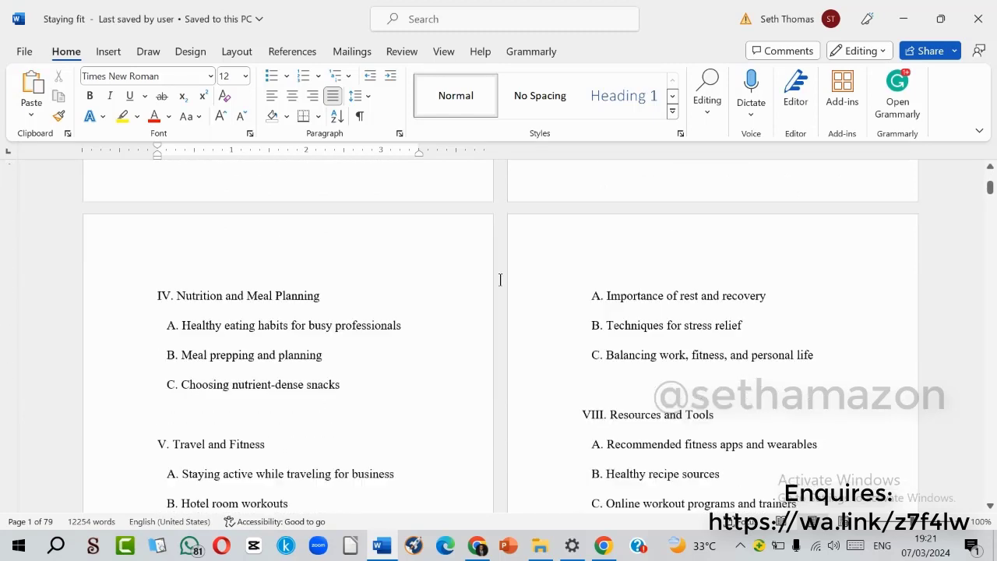
pyautogui.scroll(-6, 492, 277)
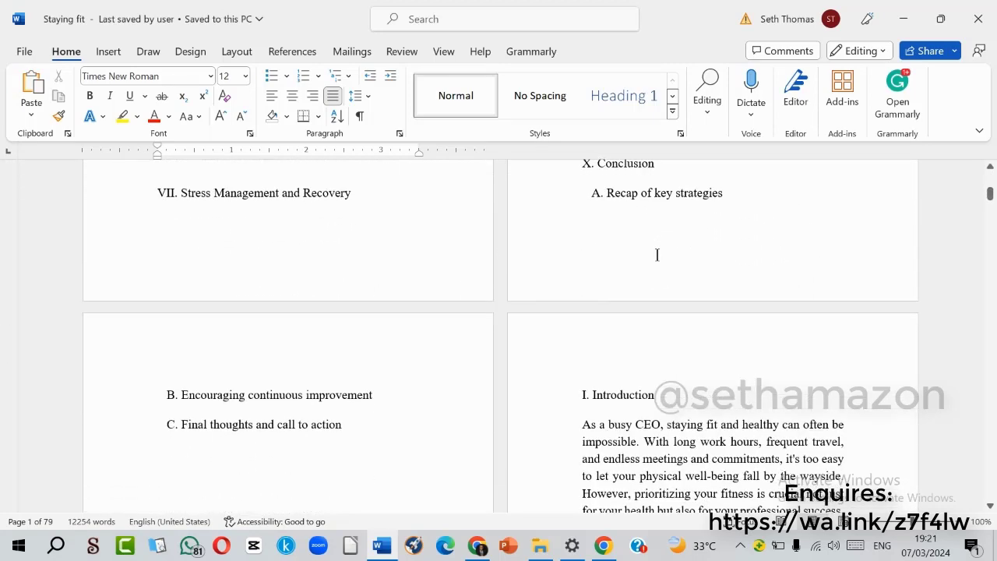
pyautogui.scroll(15, 672, 262)
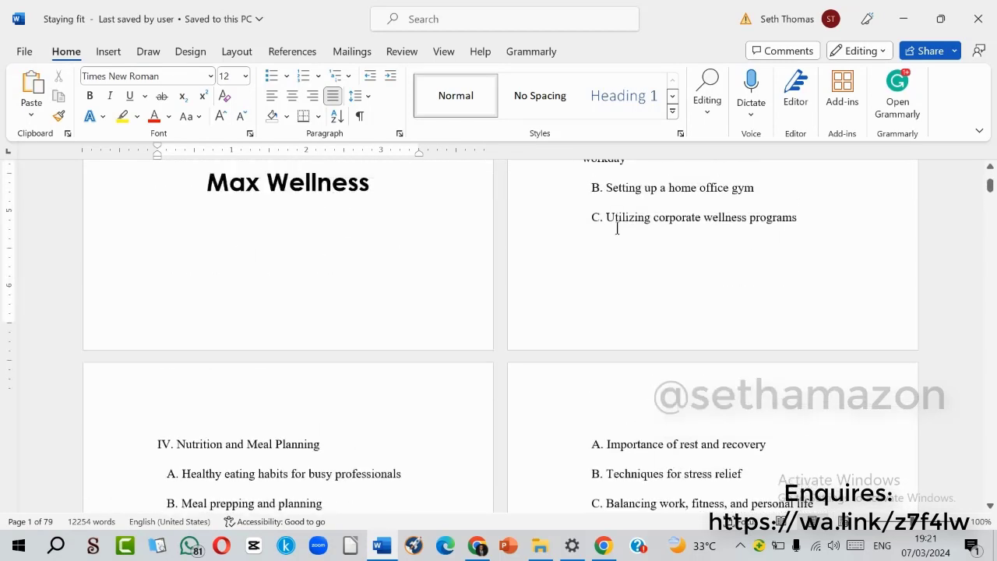
pyautogui.scroll(-10, 621, 229)
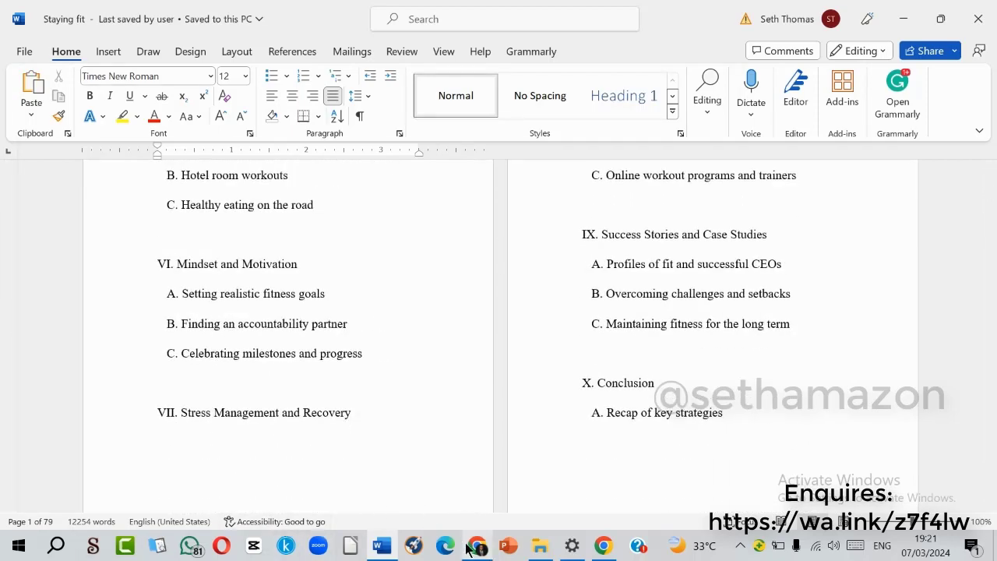
pyautogui.moveTo(469, 549)
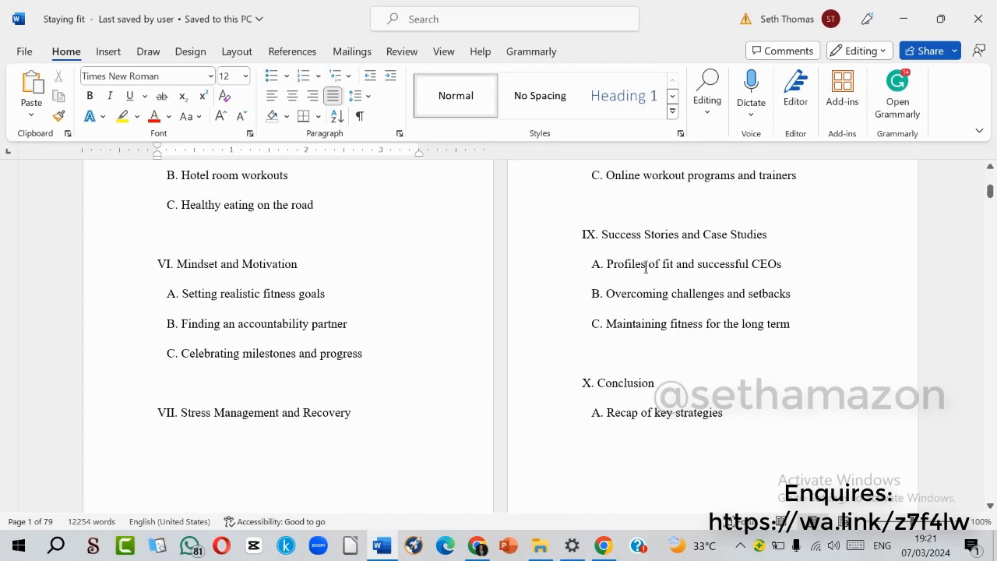
pyautogui.scroll(-5, 647, 268)
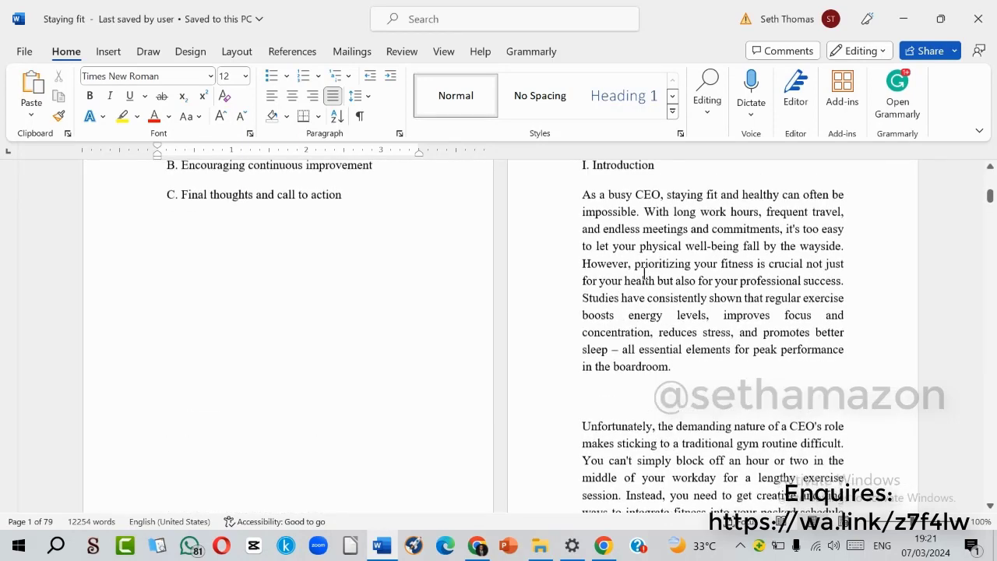
pyautogui.scroll(1, 593, 269)
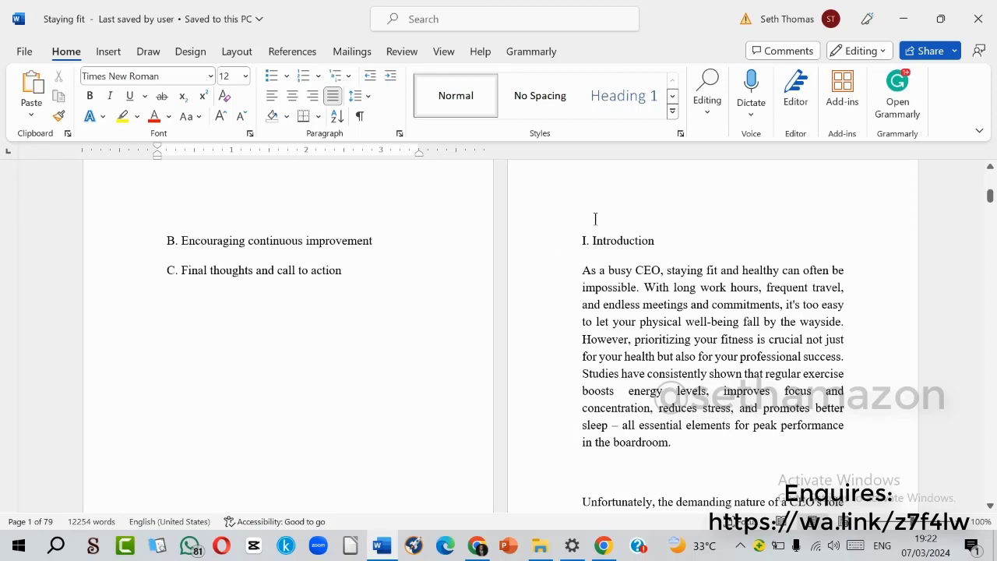
pyautogui.click(550, 246)
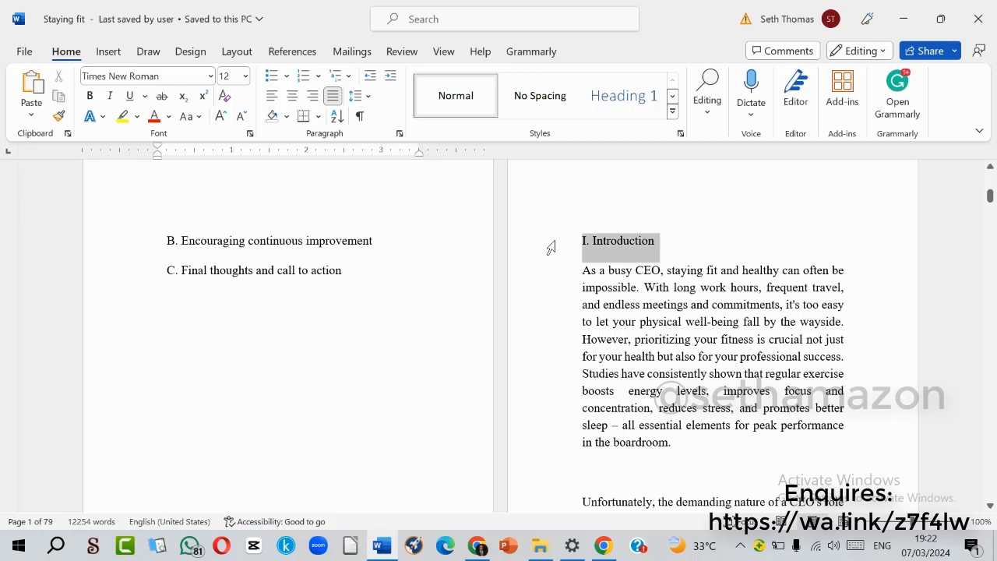
pyautogui.click(580, 242)
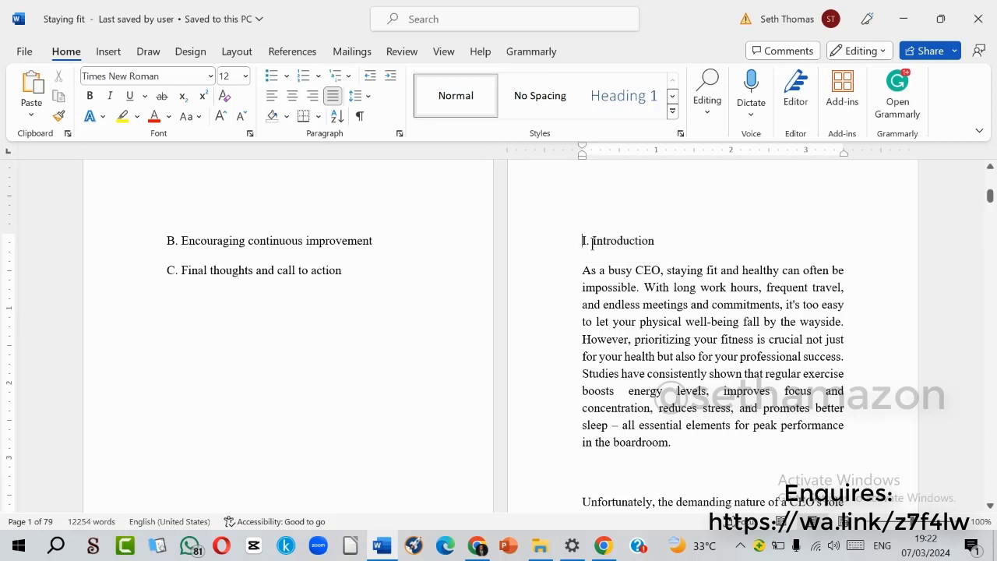
pyautogui.scroll(-2, 592, 244)
pyautogui.scroll(3, 592, 244)
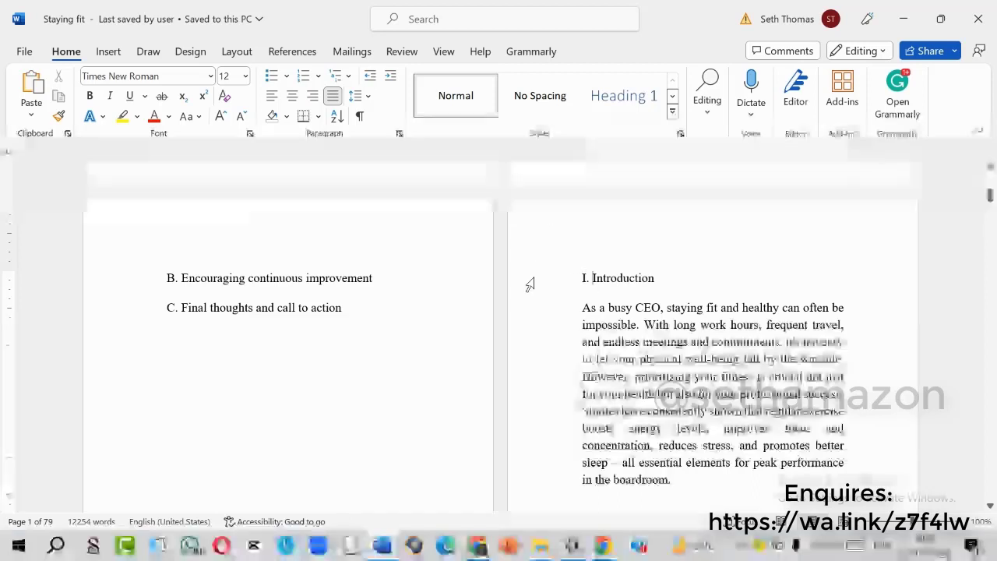
pyautogui.press('BackSpace')
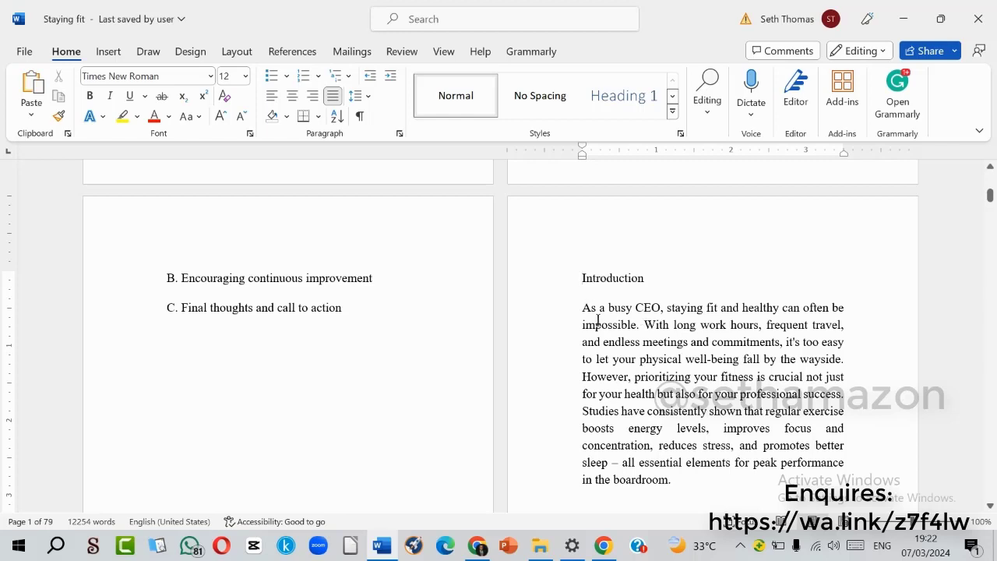
# Format the Introduction heading above the body text as 16 pt, bold and uppercase.
pyautogui.click(553, 287)
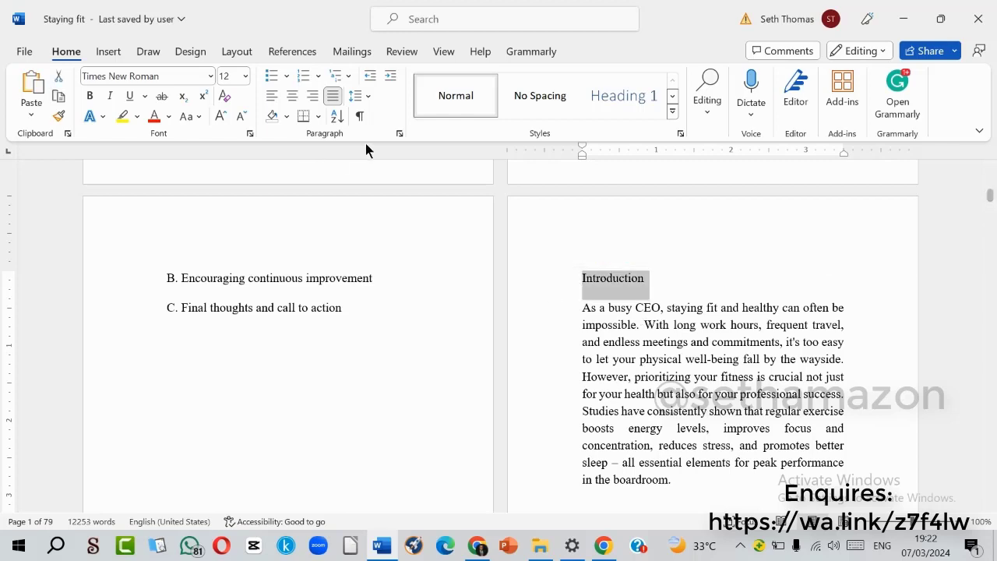
pyautogui.scroll(-2, 645, 369)
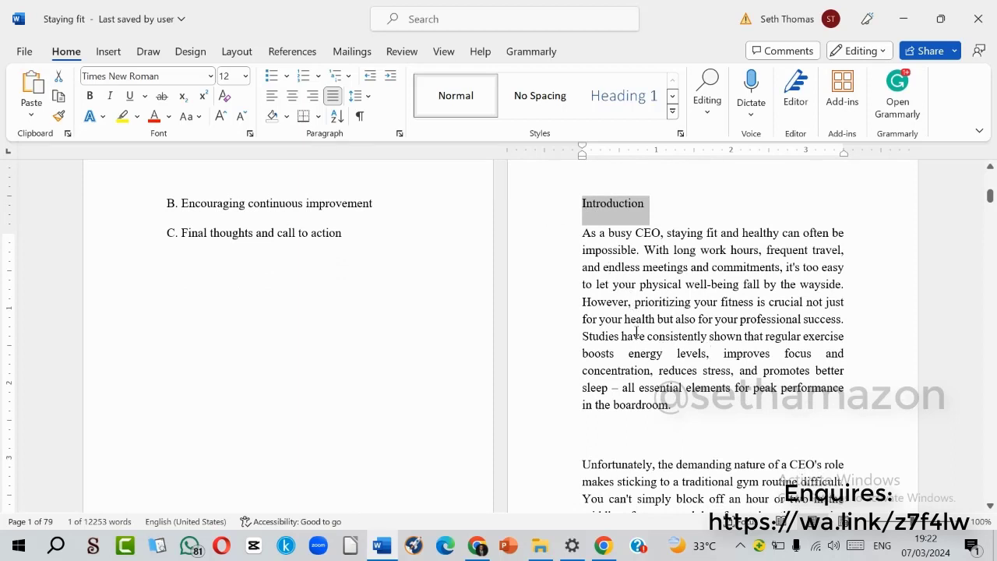
pyautogui.scroll(2, 637, 334)
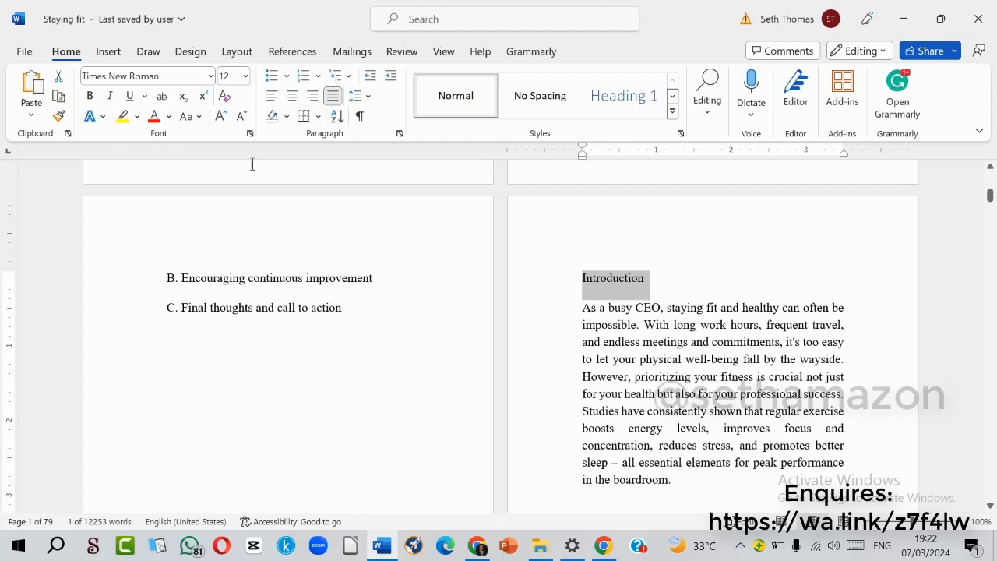
pyautogui.click(221, 116)
pyautogui.click(221, 116)
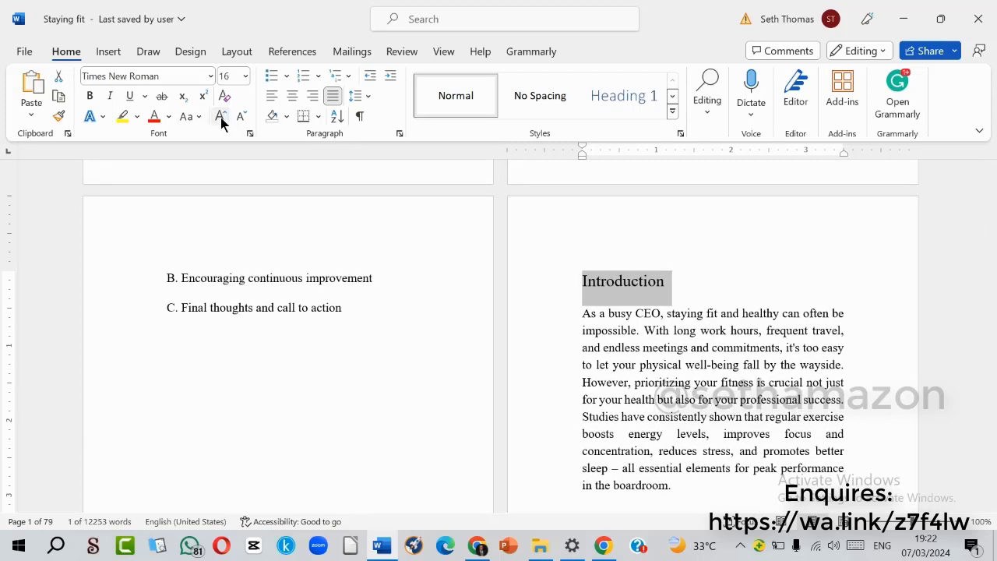
pyautogui.click(90, 97)
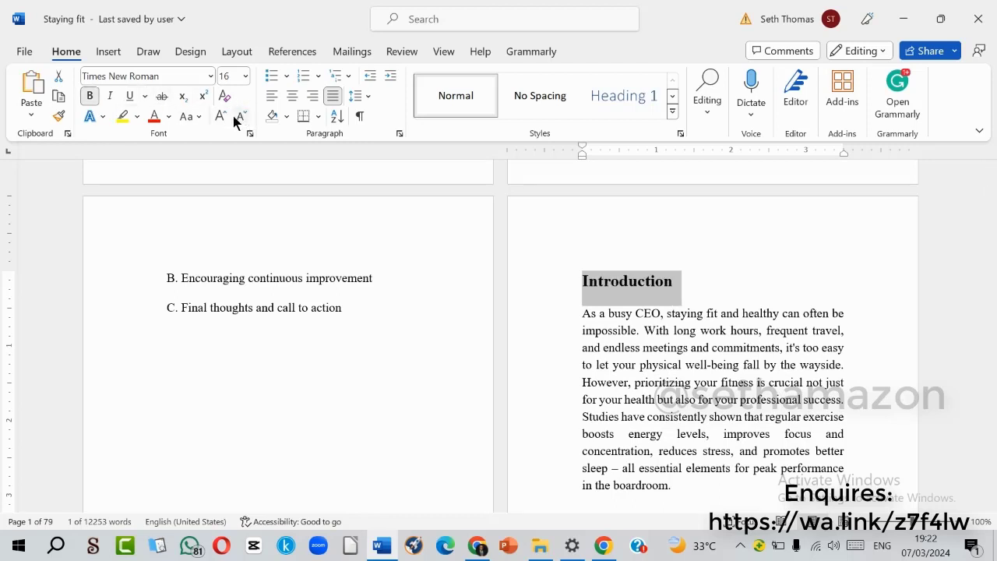
pyautogui.click(192, 118)
pyautogui.click(232, 180)
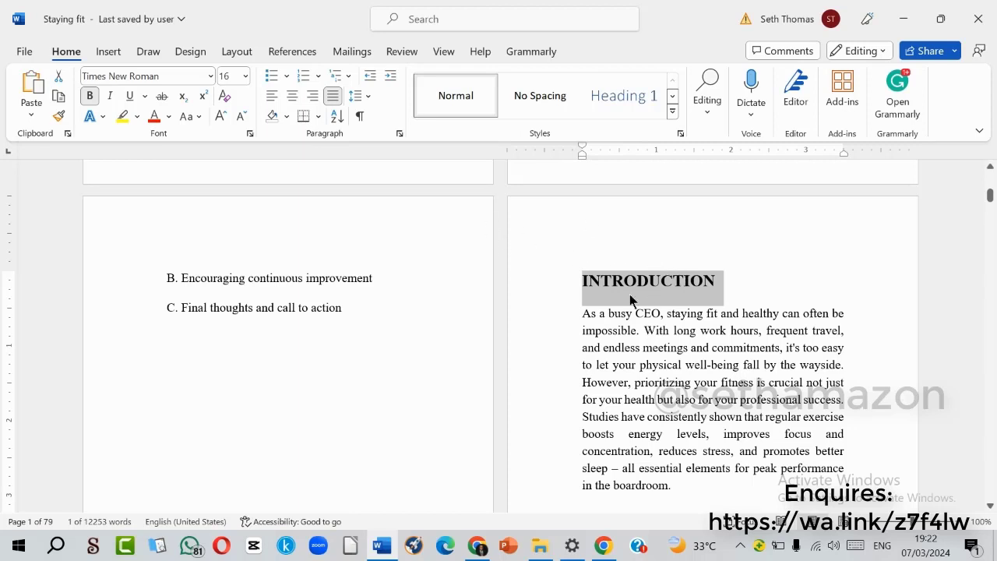
# Set the INTRODUCTION heading's paragraph spacing to 60 pt before and increase its spacing after.
pyautogui.click(399, 134)
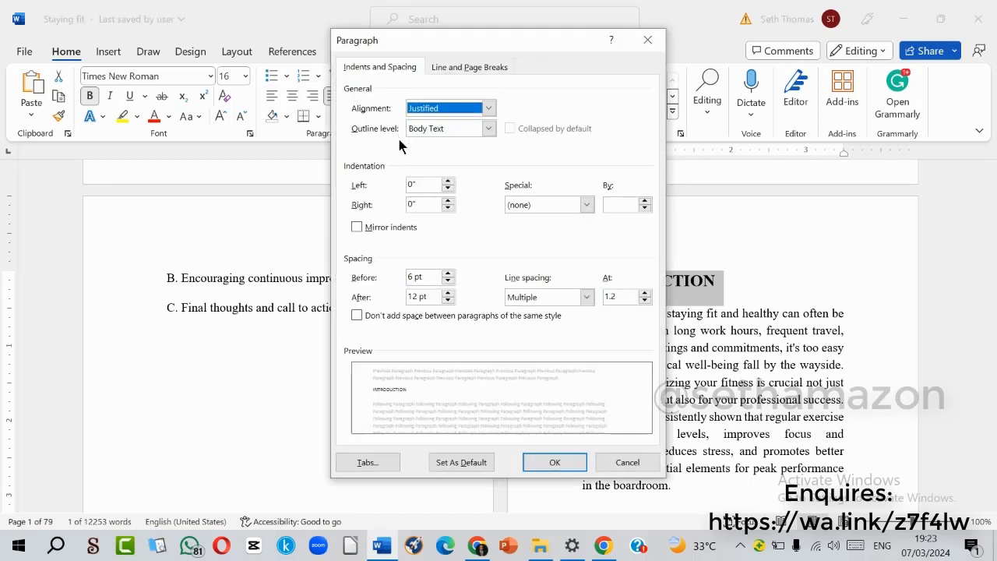
pyautogui.doubleClick(448, 274)
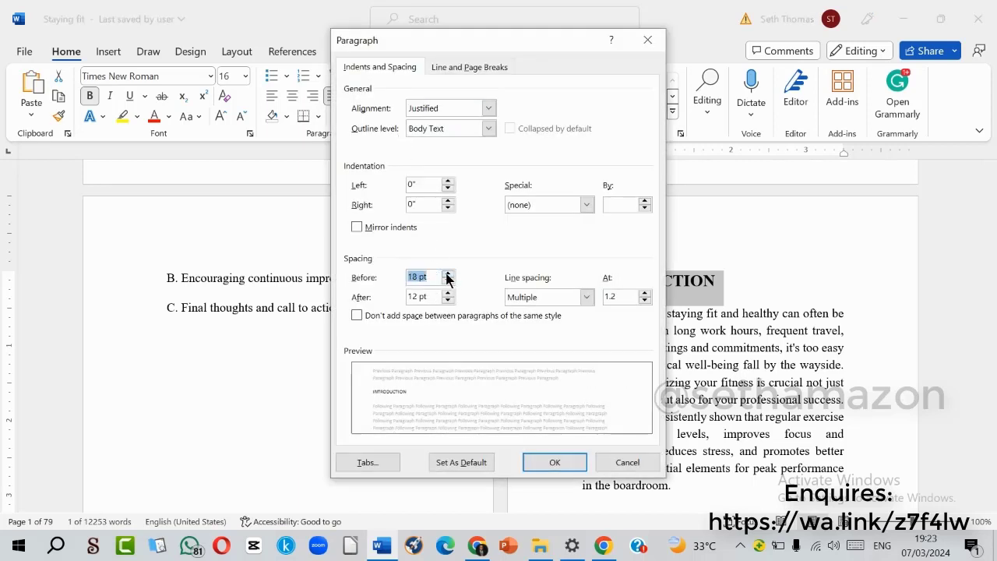
pyautogui.doubleClick(448, 274)
pyautogui.click(448, 275)
pyautogui.click(448, 275)
pyautogui.click(448, 274)
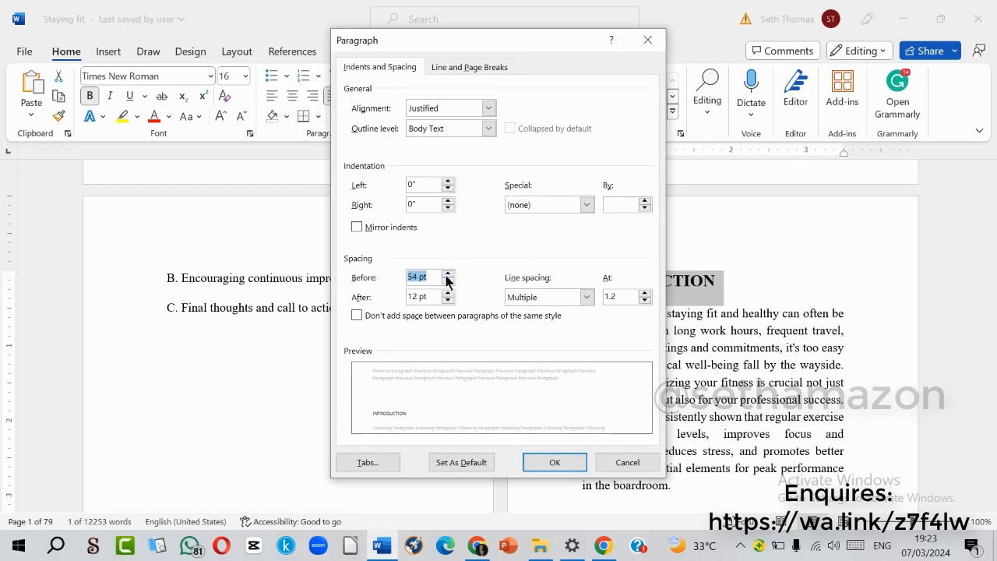
pyautogui.click(448, 276)
pyautogui.click(448, 294)
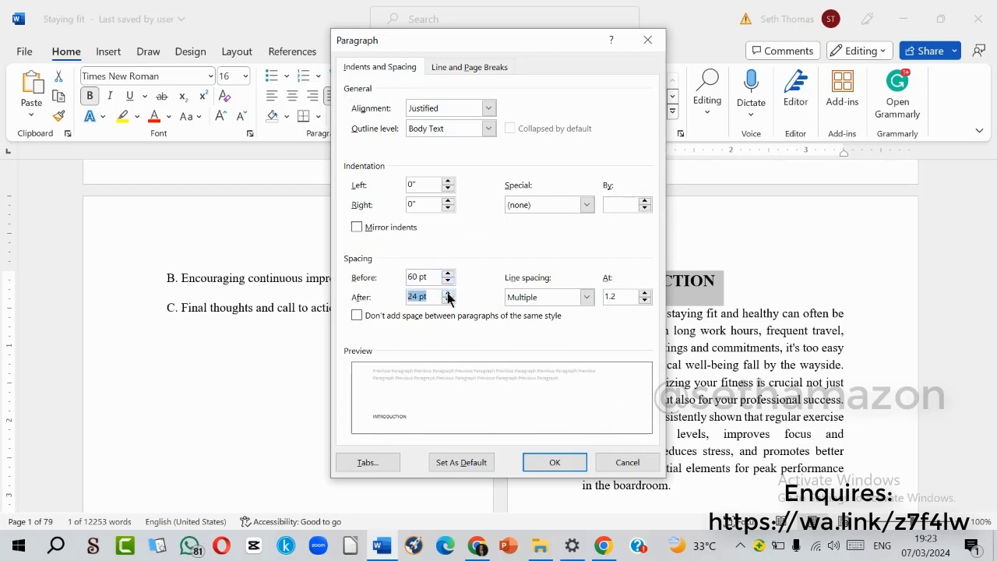
pyautogui.click(449, 294)
pyautogui.click(562, 462)
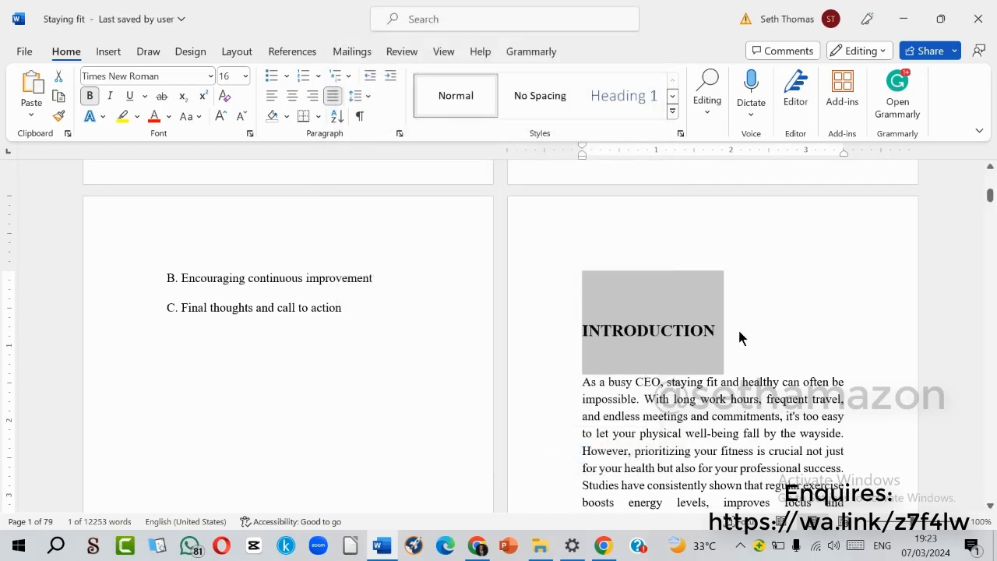
# Center the INTRODUCTION heading above the body text.
pyautogui.click(697, 357)
pyautogui.click(569, 327)
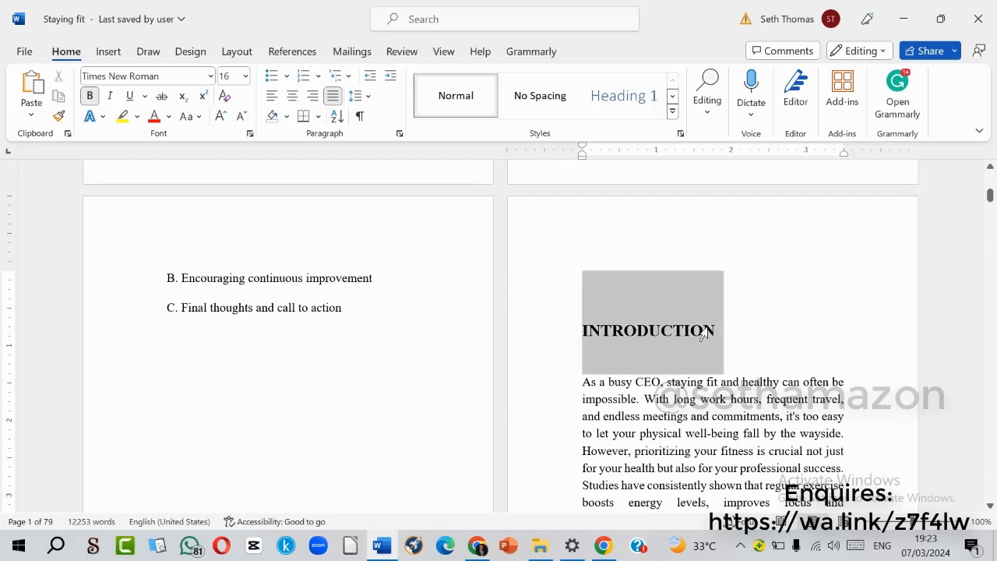
pyautogui.click(293, 96)
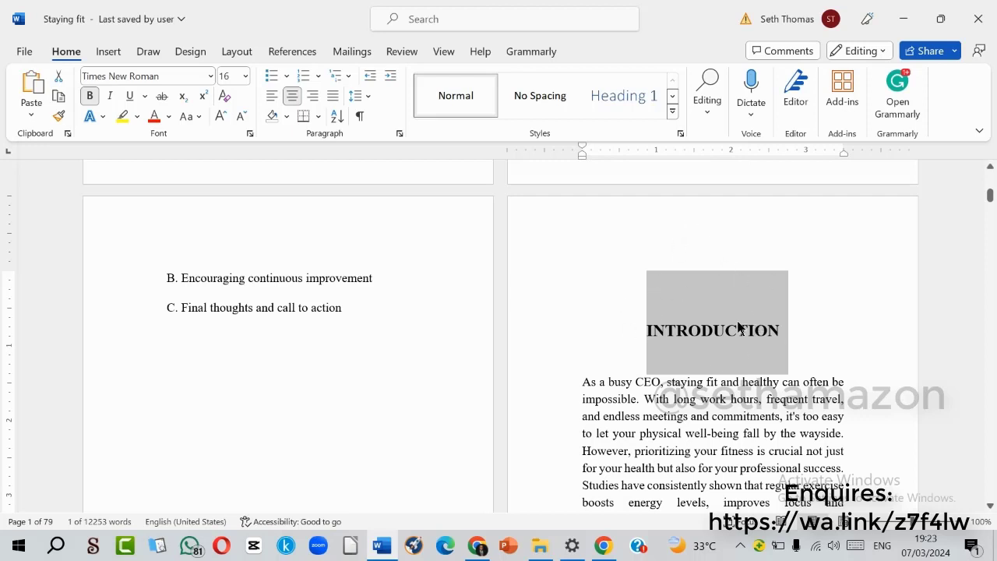
# Update the Heading 1 style to match the formatting of the centered INTRODUCTION heading.
pyautogui.click(616, 280)
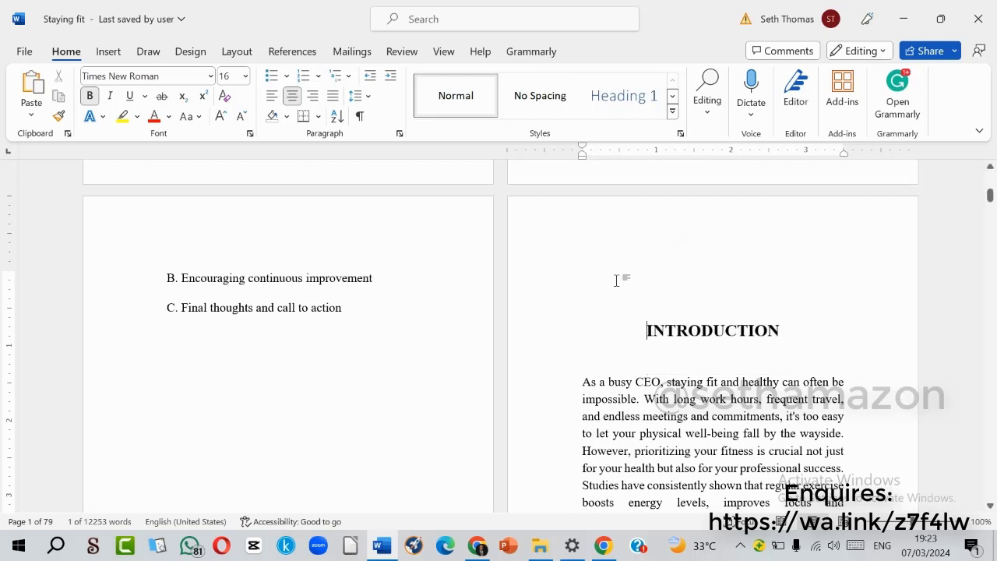
pyautogui.moveTo(616, 280); pyautogui.dragTo(789, 310)
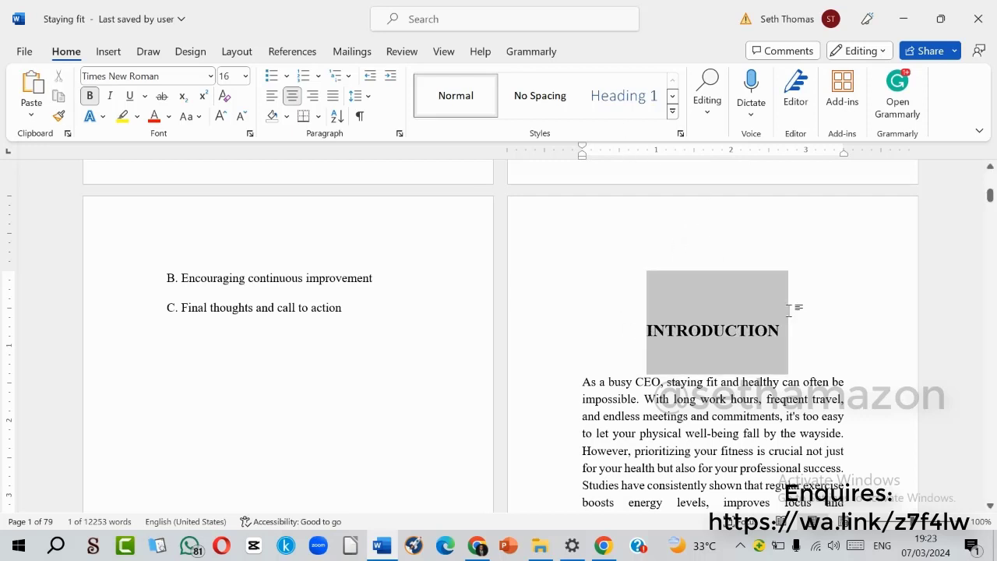
pyautogui.click(630, 95)
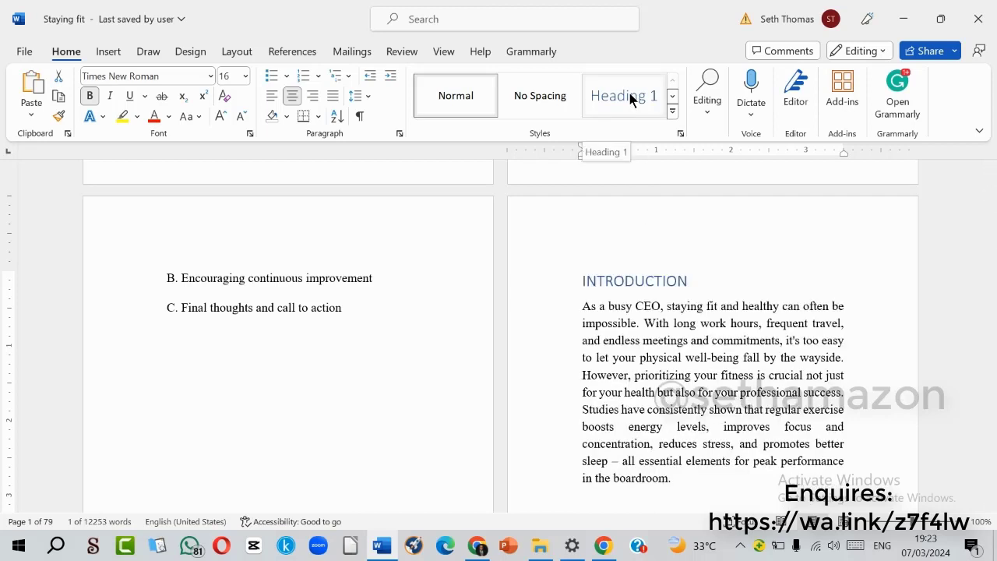
pyautogui.rightClick(629, 95)
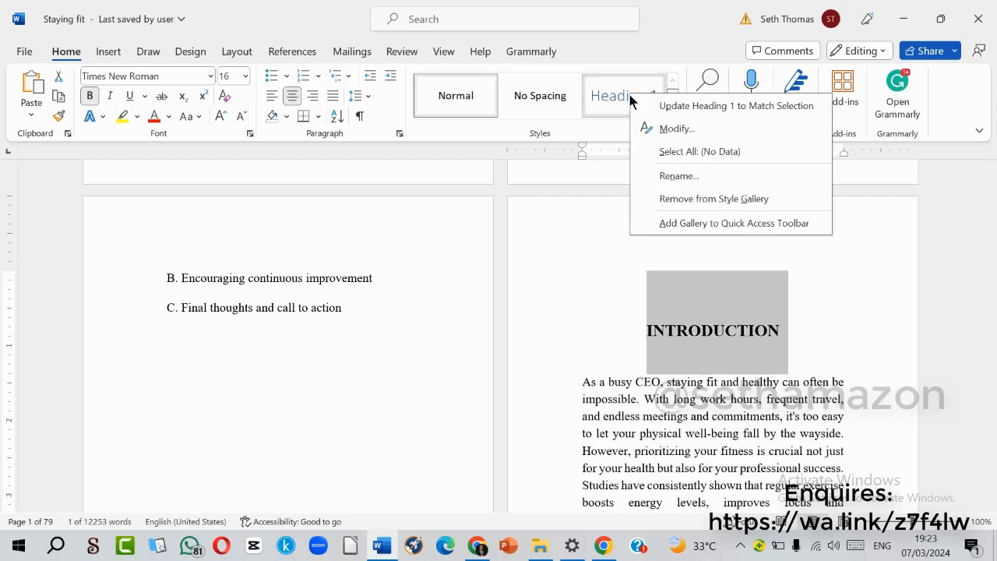
pyautogui.click(708, 106)
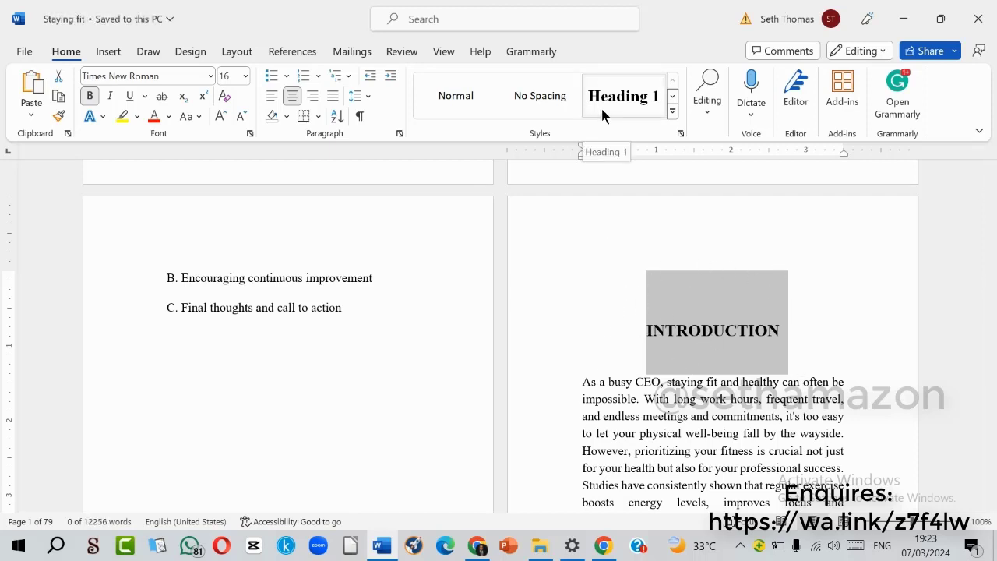
pyautogui.scroll(-1, 723, 339)
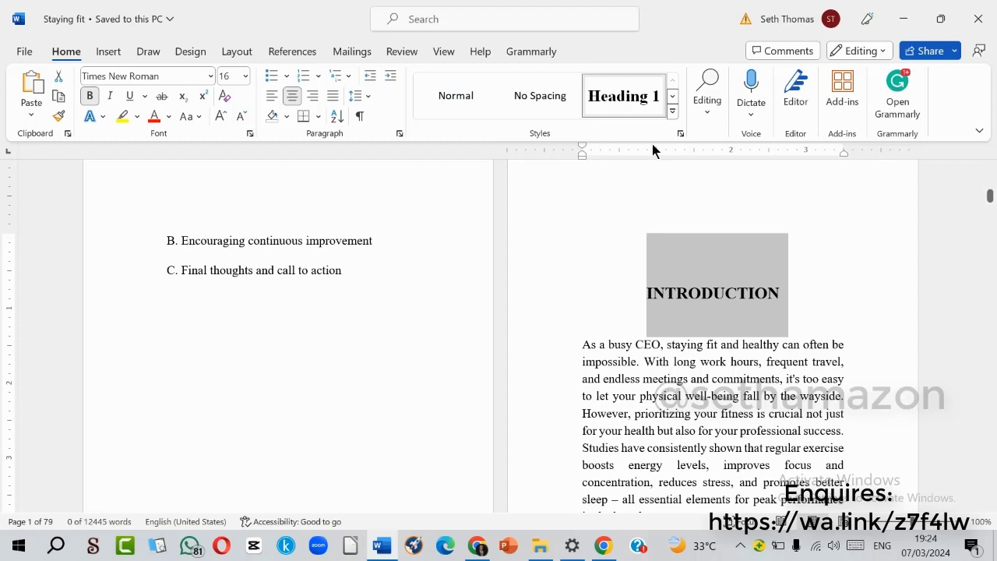
pyautogui.click(623, 117)
pyautogui.click(676, 293)
pyautogui.scroll(-2, 680, 267)
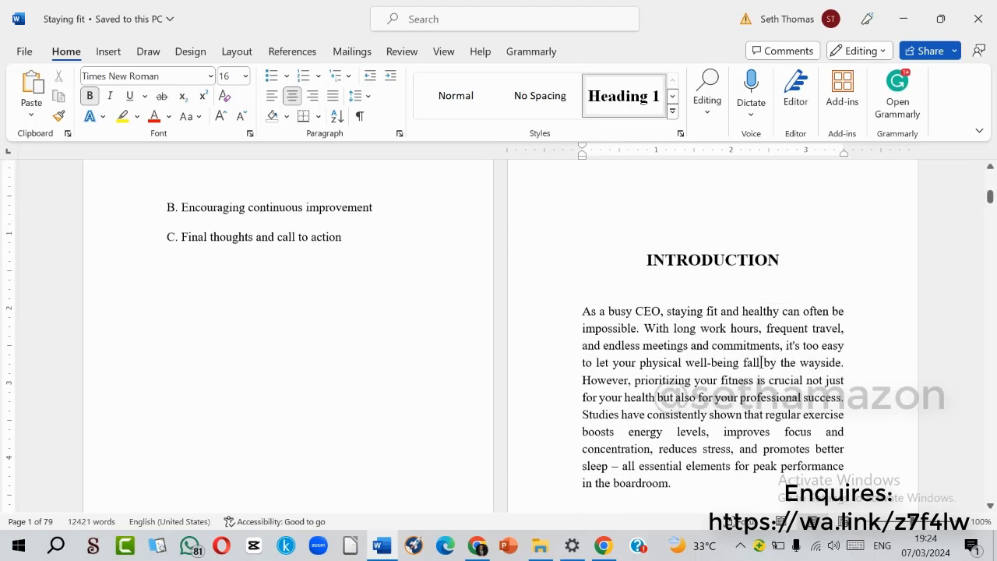
pyautogui.scroll(2, 691, 267)
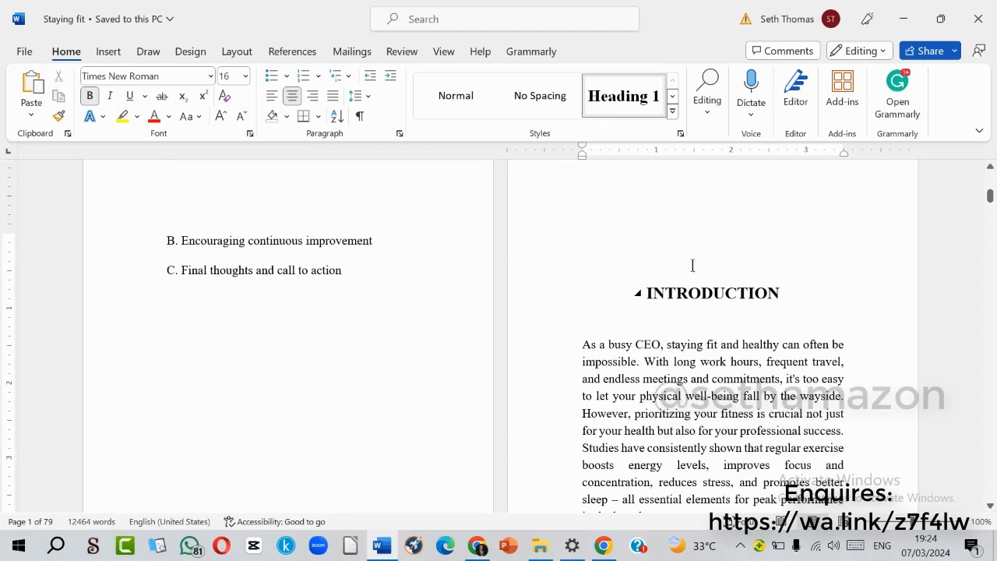
# Remove the blank lines between the Introduction's paragraphs and around the "A. Importance of Fitness for CEOs" heading.
pyautogui.scroll(-5, 692, 265)
pyautogui.click(710, 331)
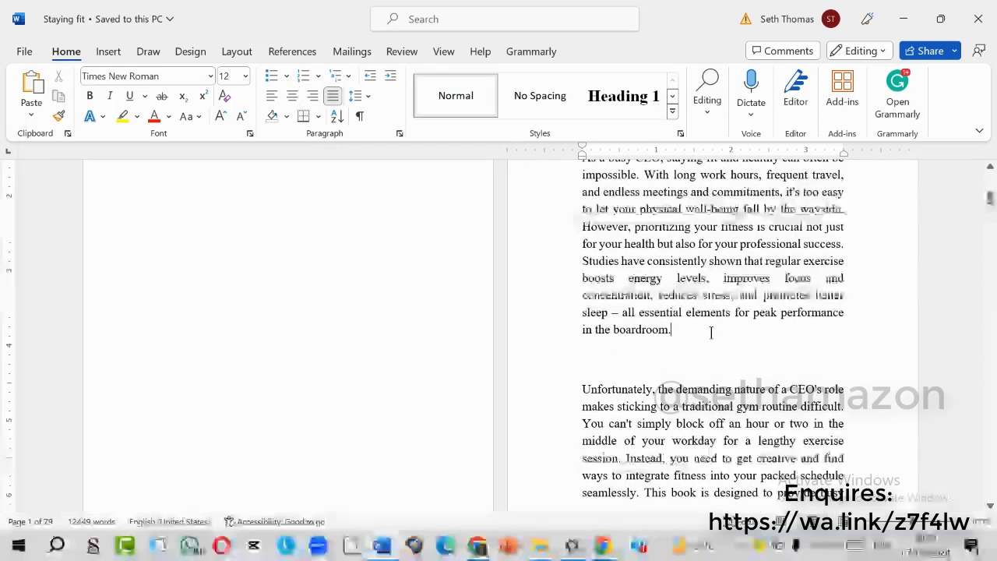
pyautogui.scroll(-8, 711, 333)
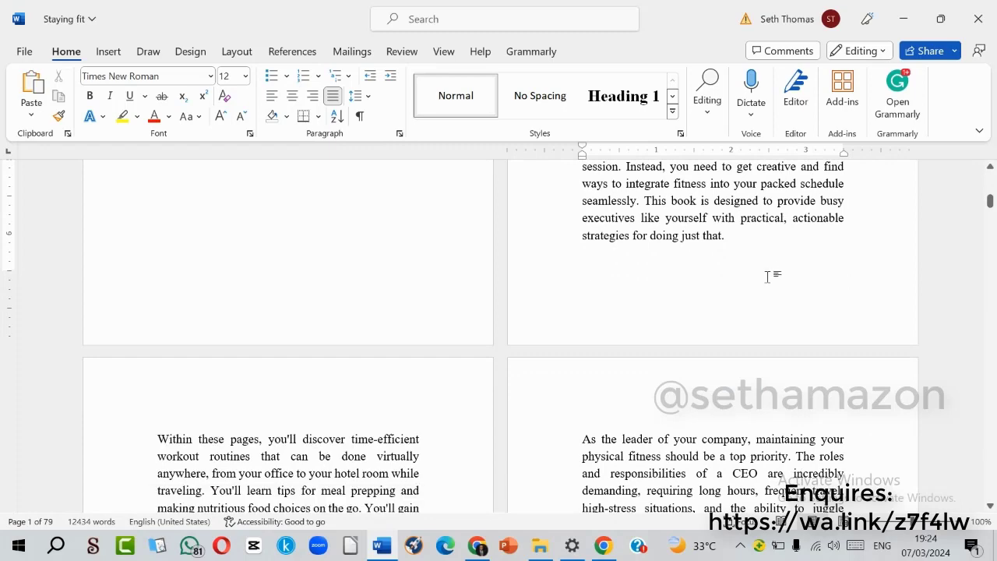
pyautogui.scroll(-14, 767, 277)
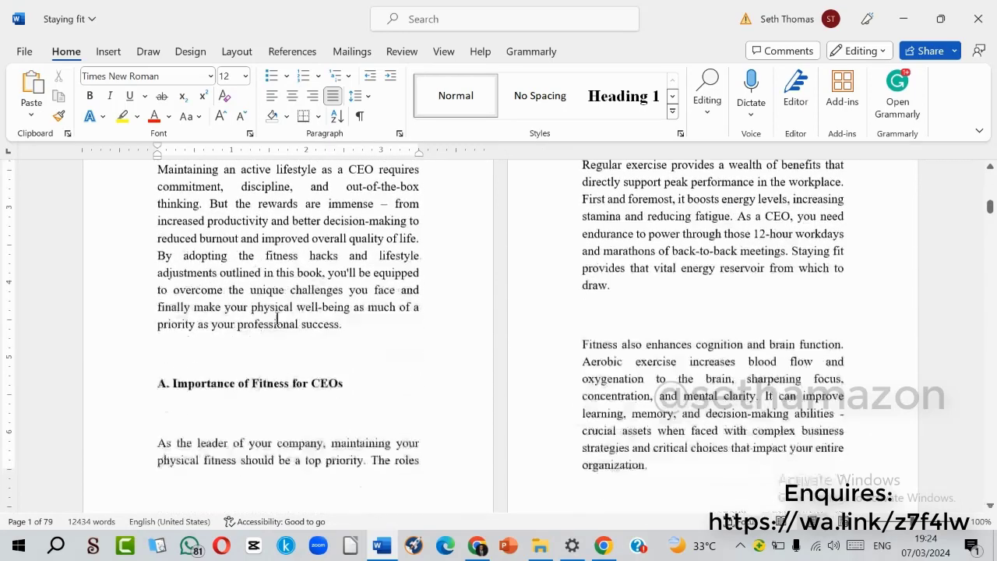
pyautogui.click(361, 322)
pyautogui.scroll(-1, 357, 343)
pyautogui.click(384, 348)
pyautogui.press('Delete')
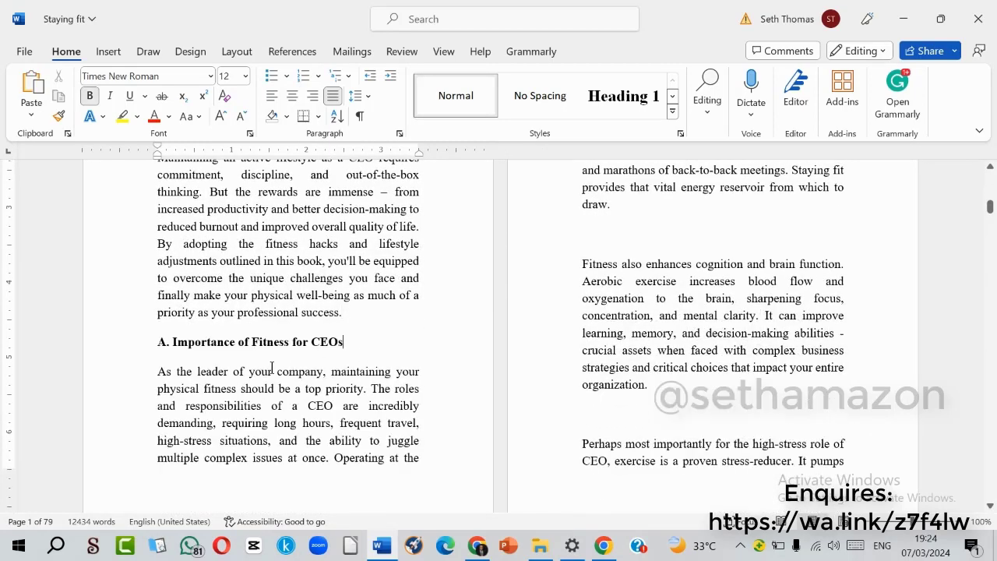
# Remove the "A." prefix from the "Importance of Fitness for CEOs" heading and save the document.
pyautogui.moveTo(169, 343); pyautogui.dragTo(158, 343)
pyautogui.press('BackSpace')
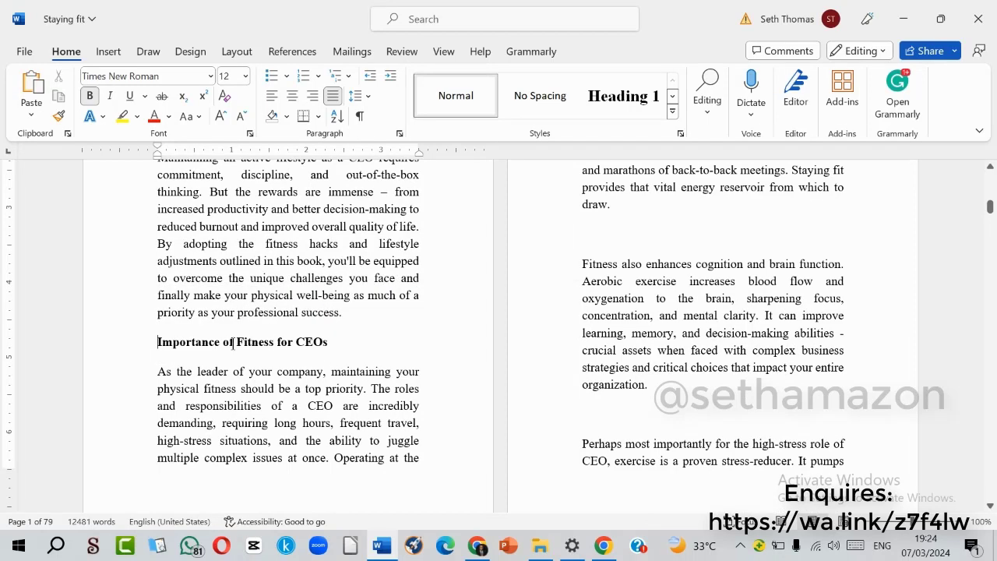
pyautogui.hotkey('ctrl', 's')
# Set the "Importance of Fitness for CEOs" heading's font size to 14 pt and save the document.
pyautogui.click(133, 350)
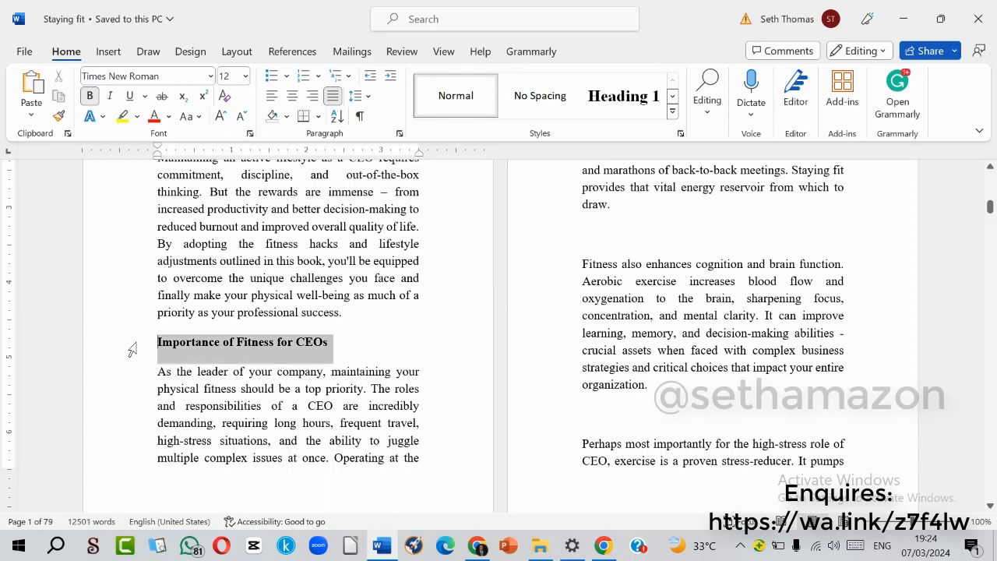
pyautogui.click(220, 116)
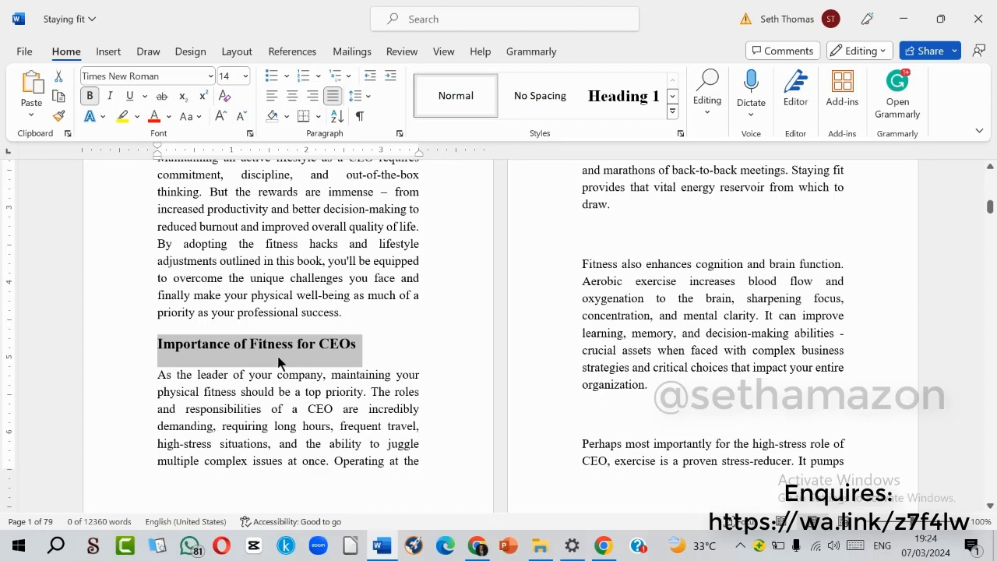
pyautogui.hotkey('ctrl', 's')
# Update the Heading 2 style to match the "Importance of Fitness for CEOs" heading and save the document.
pyautogui.click(673, 95)
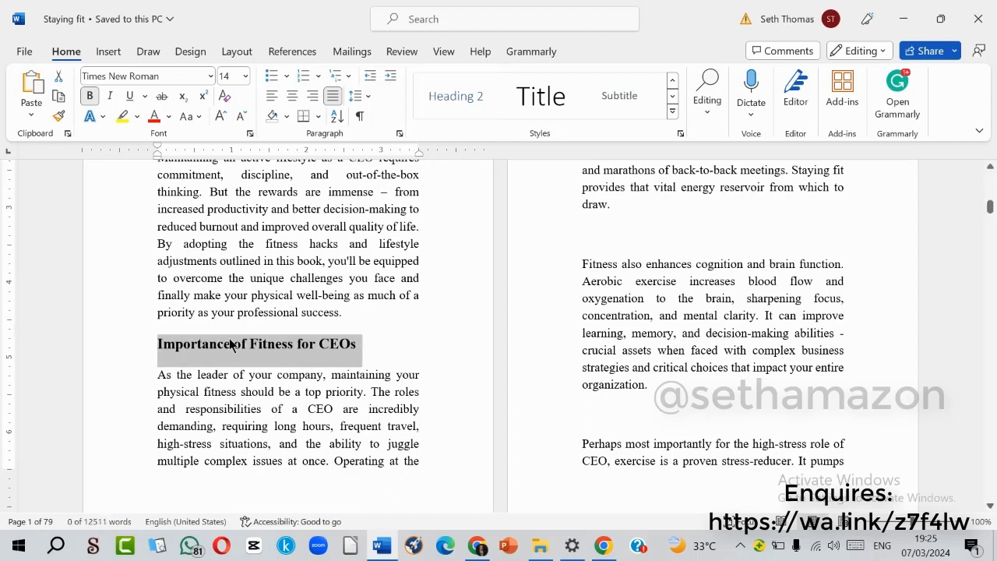
pyautogui.rightClick(469, 98)
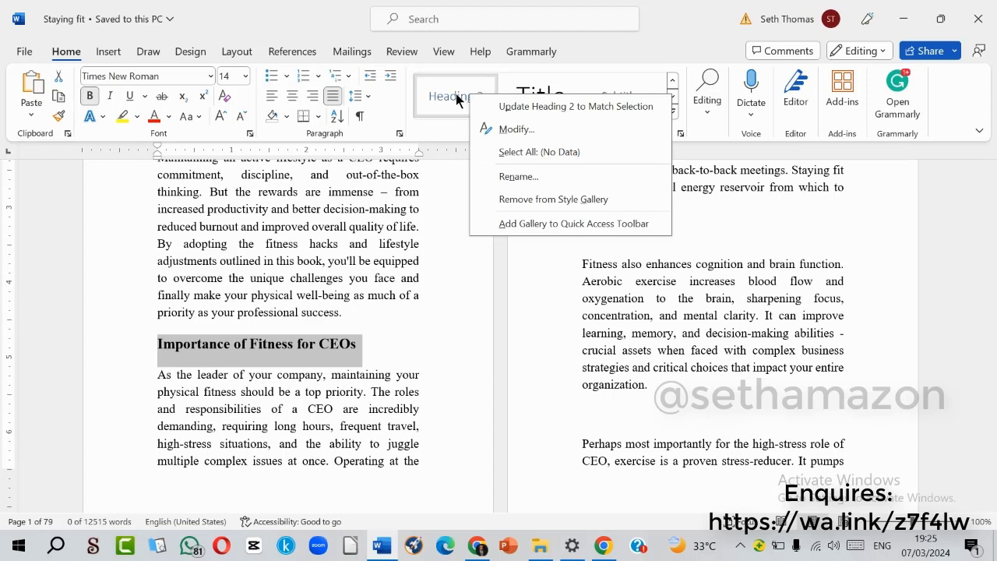
pyautogui.click(536, 109)
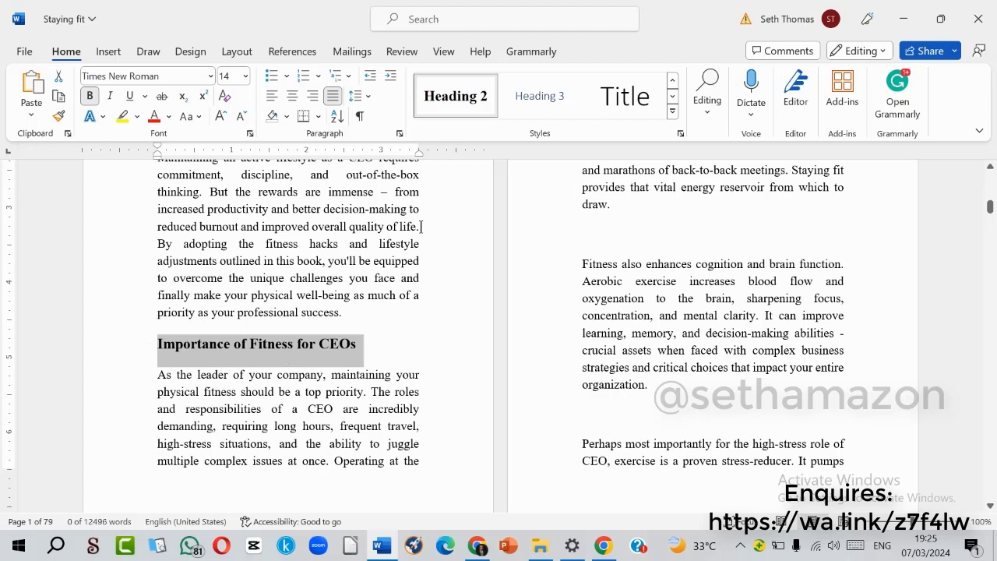
pyautogui.hotkey('ctrl', 's')
# Remove the blank lines between the paragraphs on the importance of fitness and around the "B. Challenges of Staying Fit with a Busy Schedule" heading.
pyautogui.scroll(3, 405, 285)
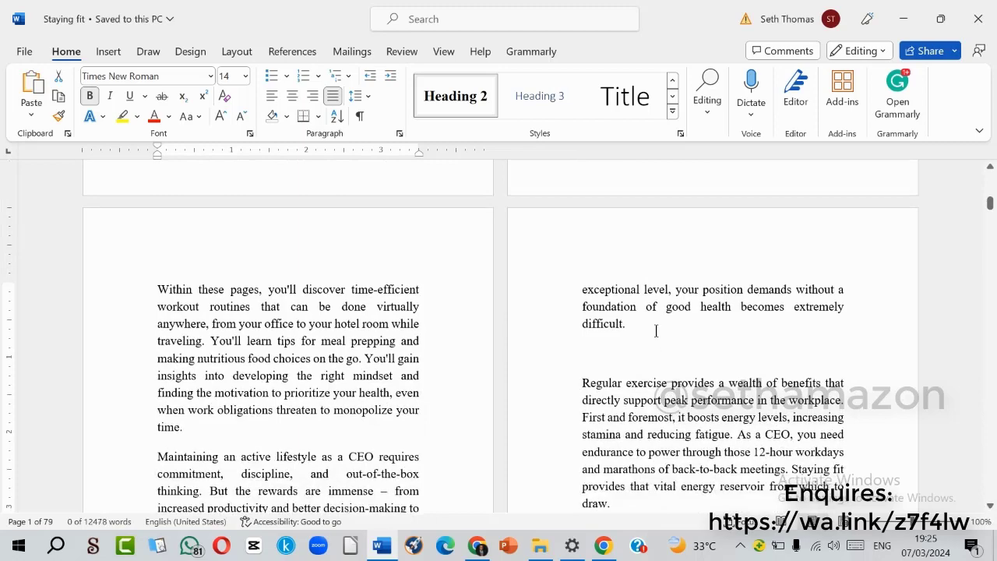
pyautogui.click(656, 331)
pyautogui.scroll(-5, 651, 316)
pyautogui.scroll(-7, 643, 273)
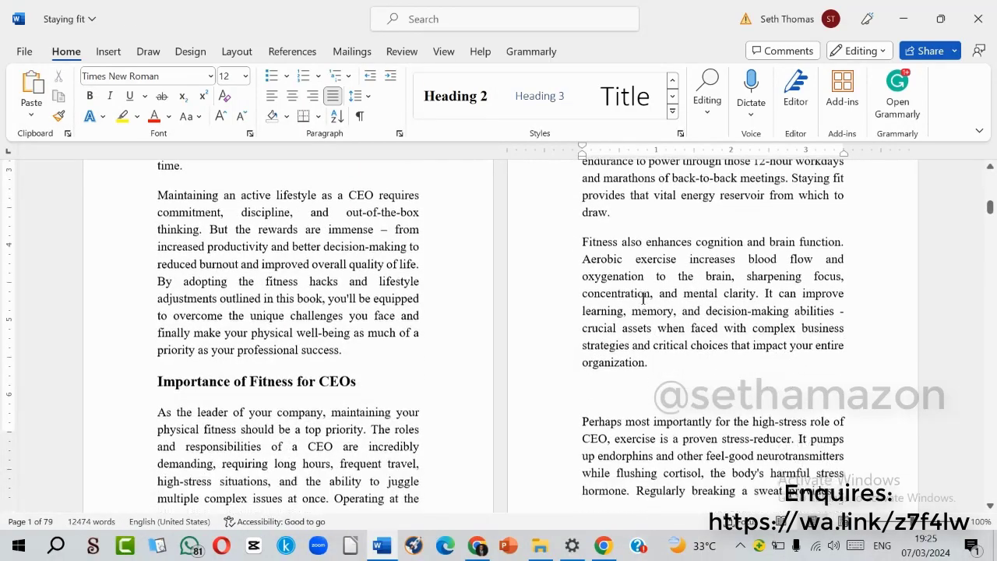
pyautogui.scroll(-2, 655, 312)
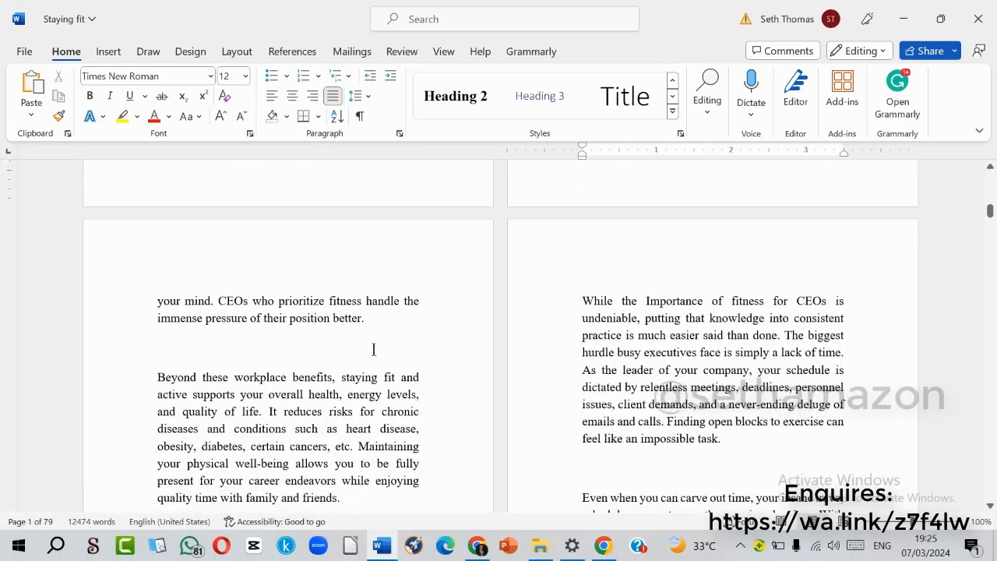
pyautogui.click(374, 350)
pyautogui.scroll(-3, 375, 348)
pyautogui.click(369, 356)
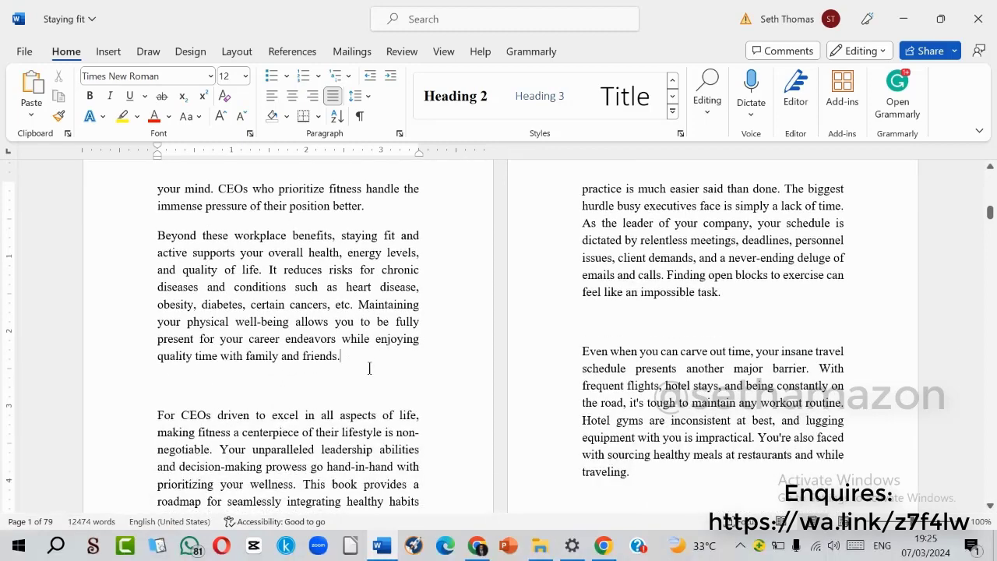
pyautogui.press('Delete')
pyautogui.scroll(-3, 366, 360)
pyautogui.press('Delete')
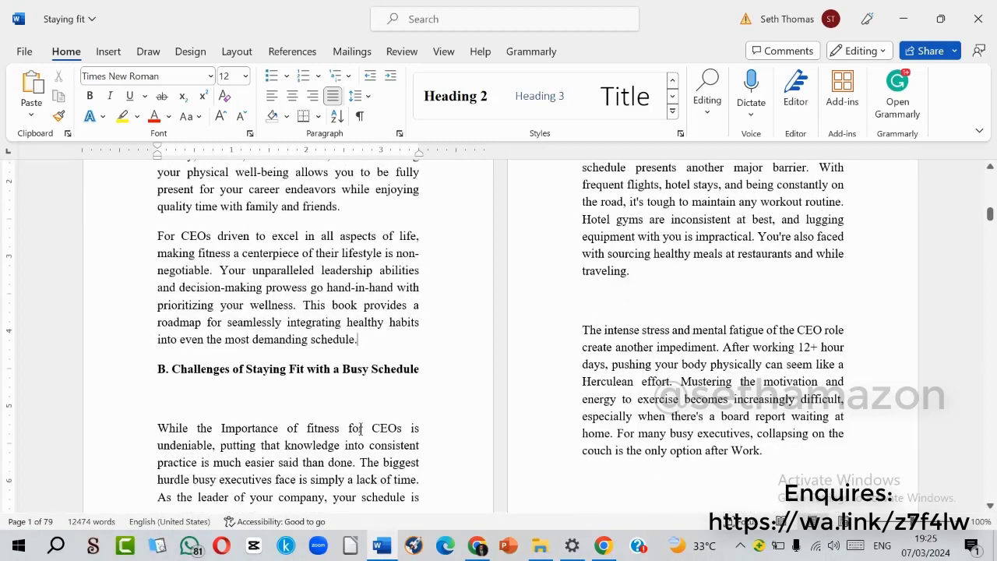
pyautogui.press('Delete')
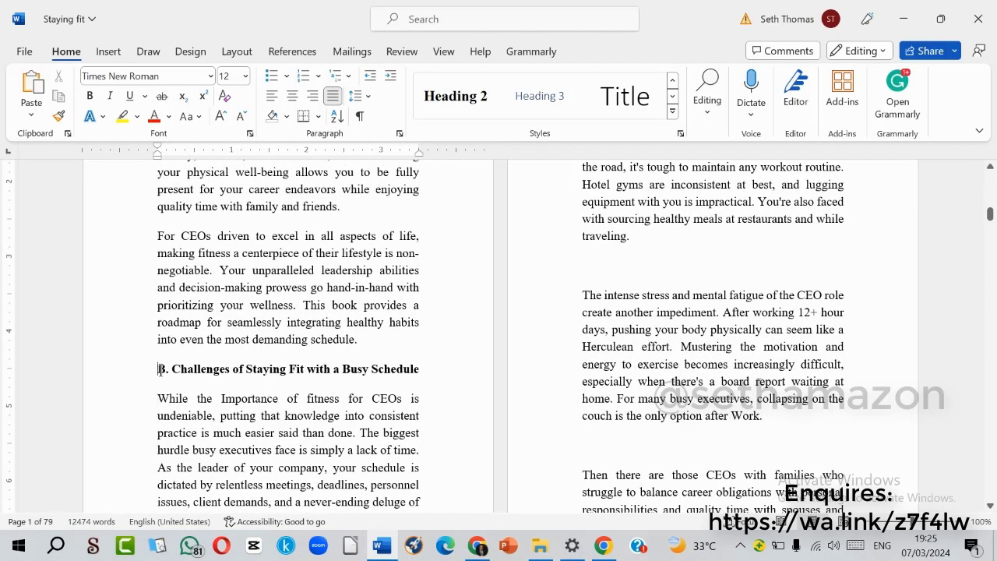
# Remove the "B." prefix from the "Challenges of Staying Fit with a Busy Schedule" heading and apply the Heading 2 style to it.
pyautogui.press('Delete')
pyautogui.press('Delete')
pyautogui.press('Delete')
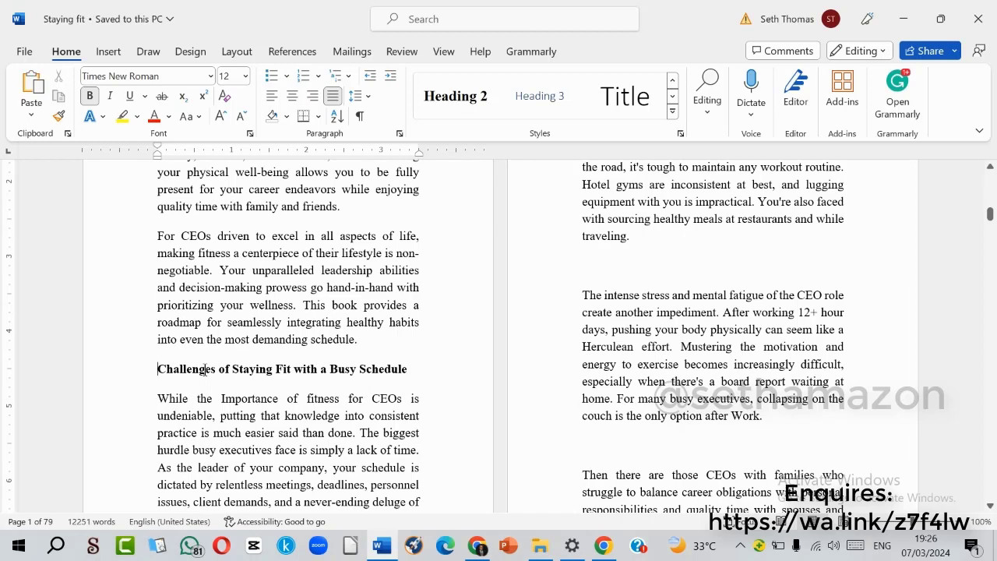
pyautogui.click(455, 96)
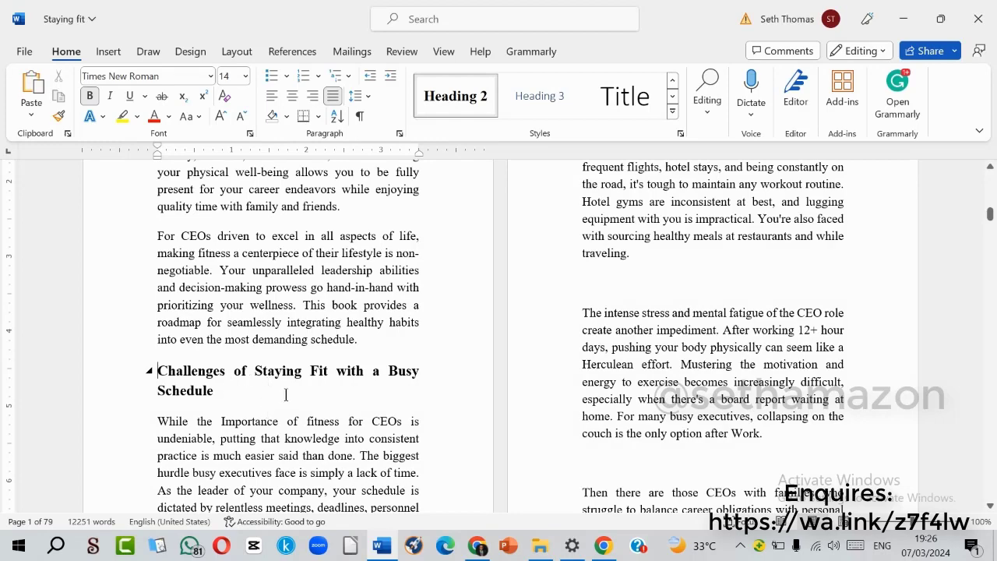
# Remove the blank lines between the paragraphs under "Challenges of Staying Fit with a Busy Schedule".
pyautogui.scroll(4, 354, 331)
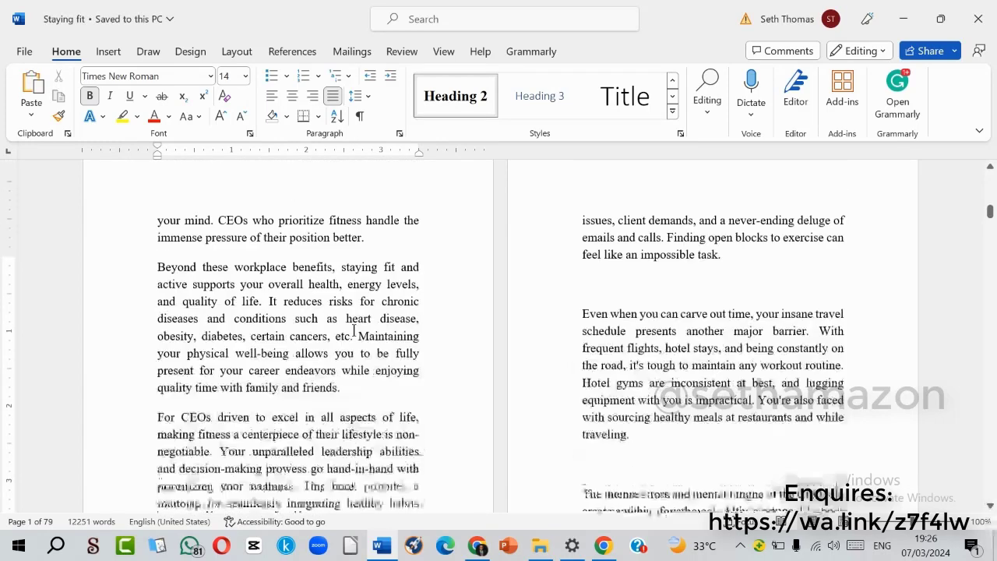
pyautogui.click(769, 326)
pyautogui.scroll(-4, 679, 274)
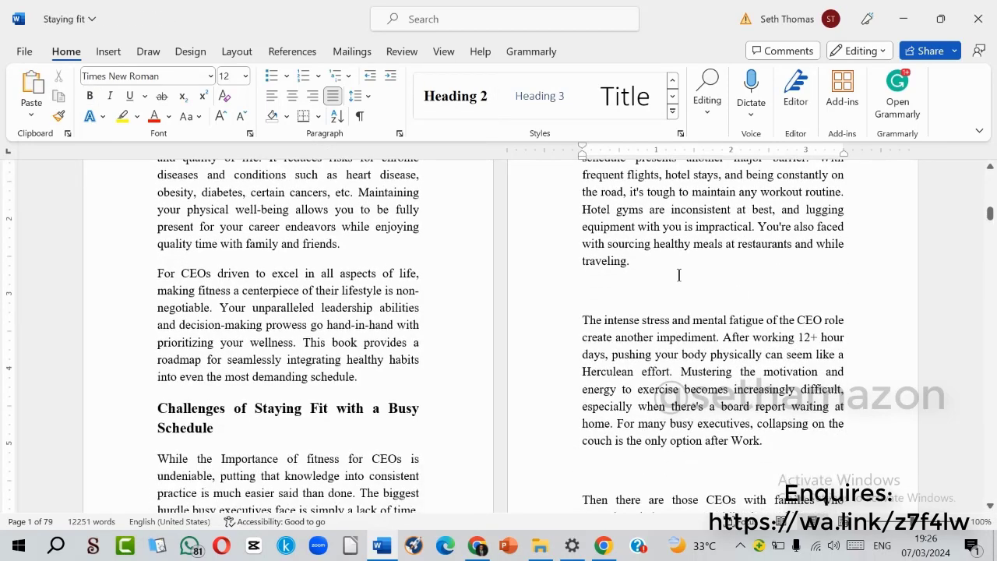
pyautogui.scroll(-4, 678, 274)
pyautogui.scroll(-4, 808, 265)
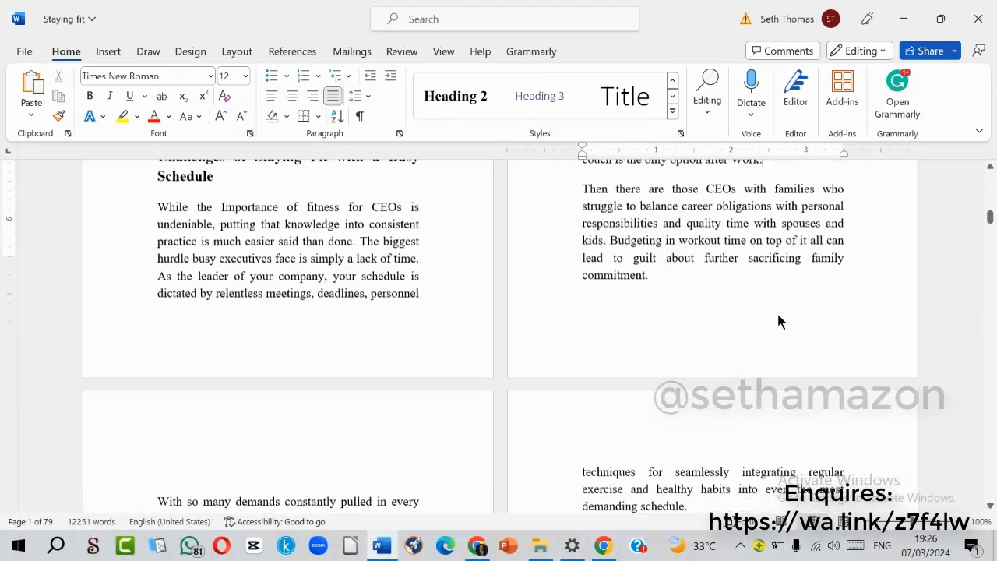
pyautogui.scroll(-8, 316, 374)
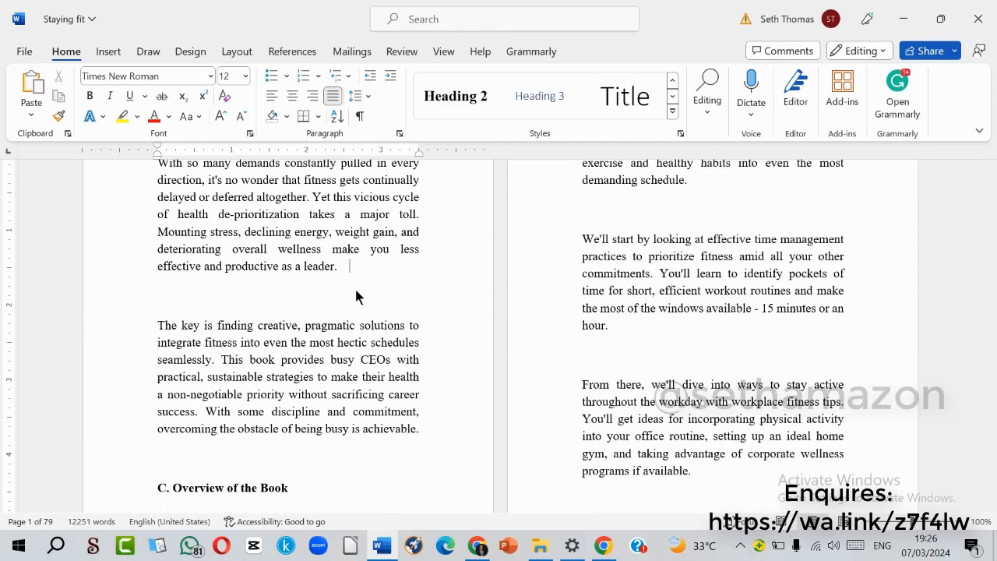
pyautogui.press('Delete')
pyautogui.scroll(-2, 280, 350)
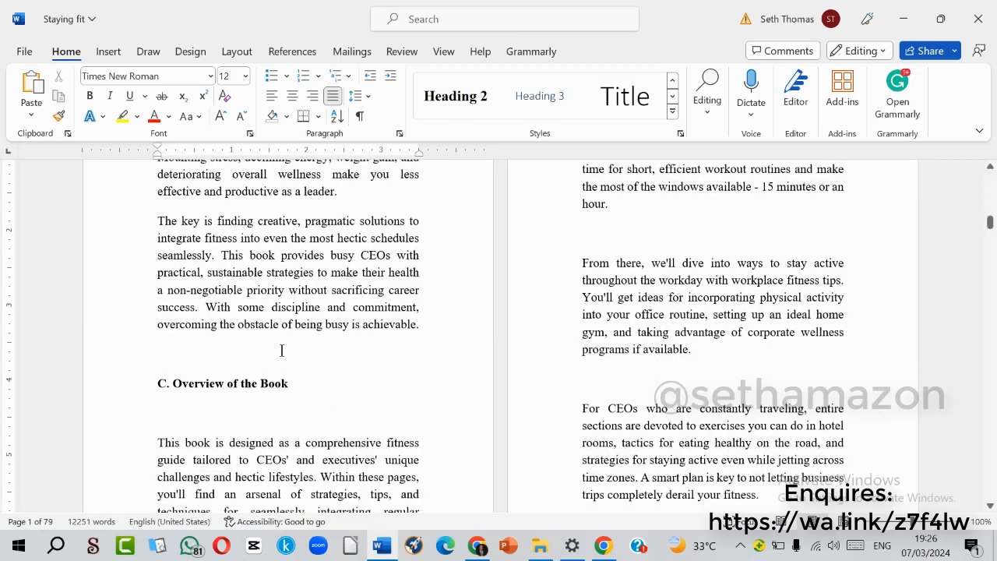
# Remove the blank lines around the "Overview of the Book" heading and delete its "C." prefix.
pyautogui.click(282, 351)
pyautogui.press('Delete')
pyautogui.press('End')
pyautogui.press('Delete')
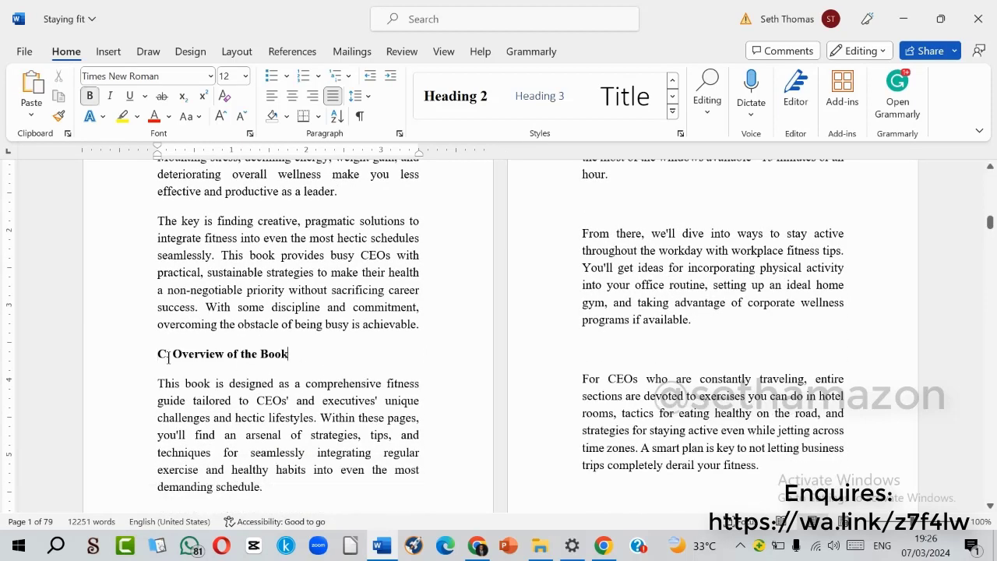
pyautogui.press('Delete')
pyautogui.press('Delete')
pyautogui.press('Delete')
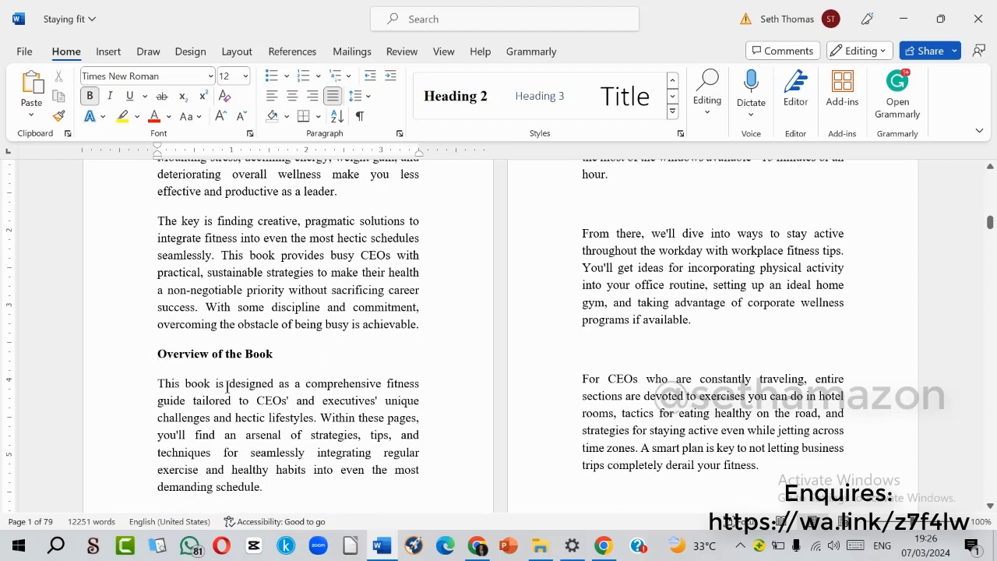
# Save the document and insert a break before the "Chapter 1: Time Management Strategies" heading so it starts on a new page.
pyautogui.hotkey('ctrl', 's')
pyautogui.scroll(-3, 412, 343)
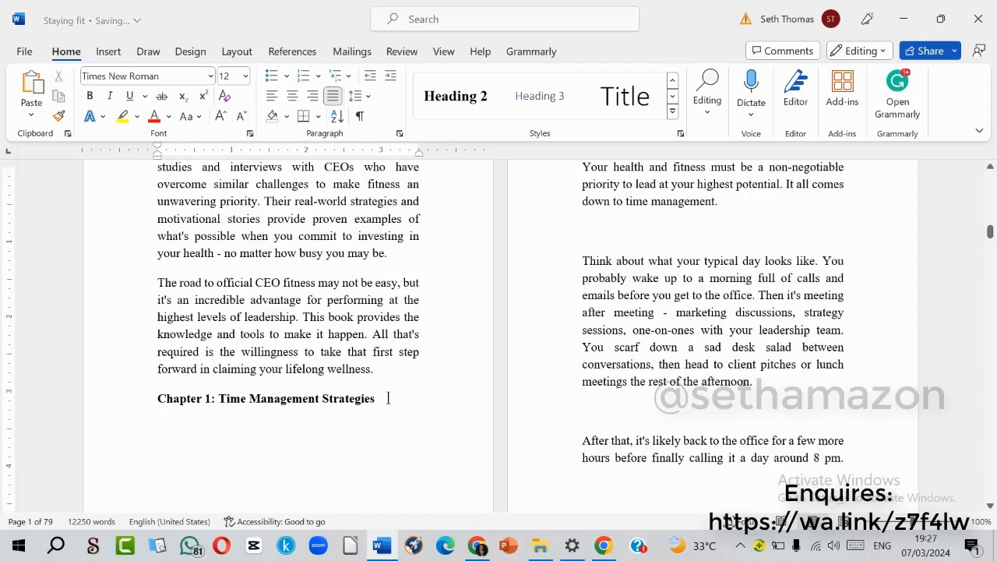
pyautogui.scroll(13, 390, 396)
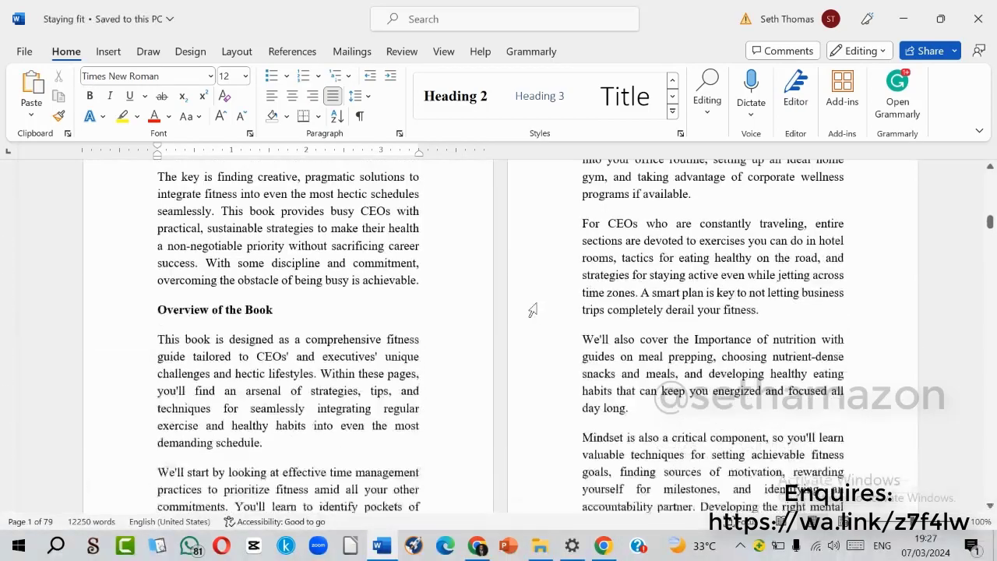
pyautogui.scroll(3, 533, 310)
pyautogui.scroll(-15, 532, 310)
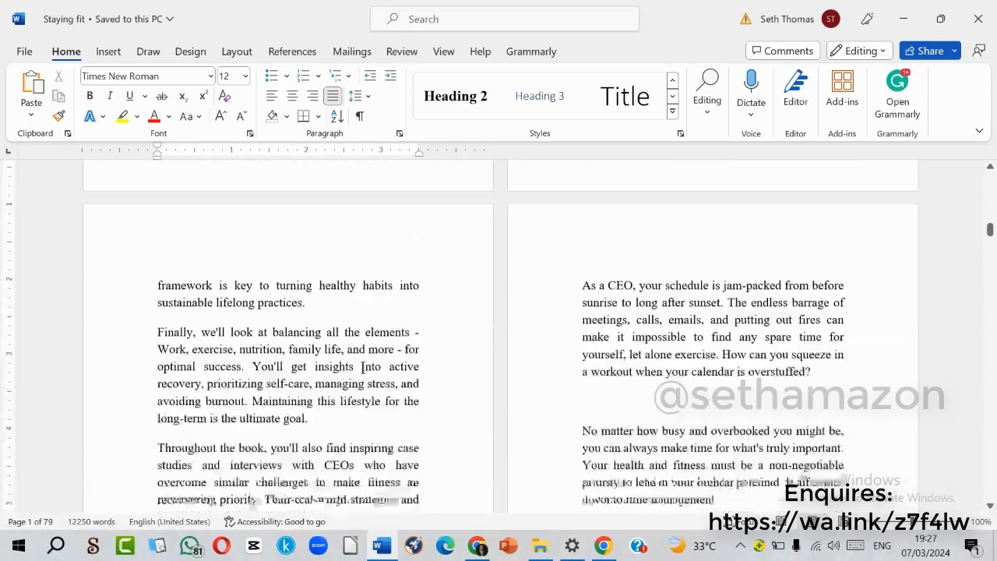
pyautogui.scroll(-1, 297, 361)
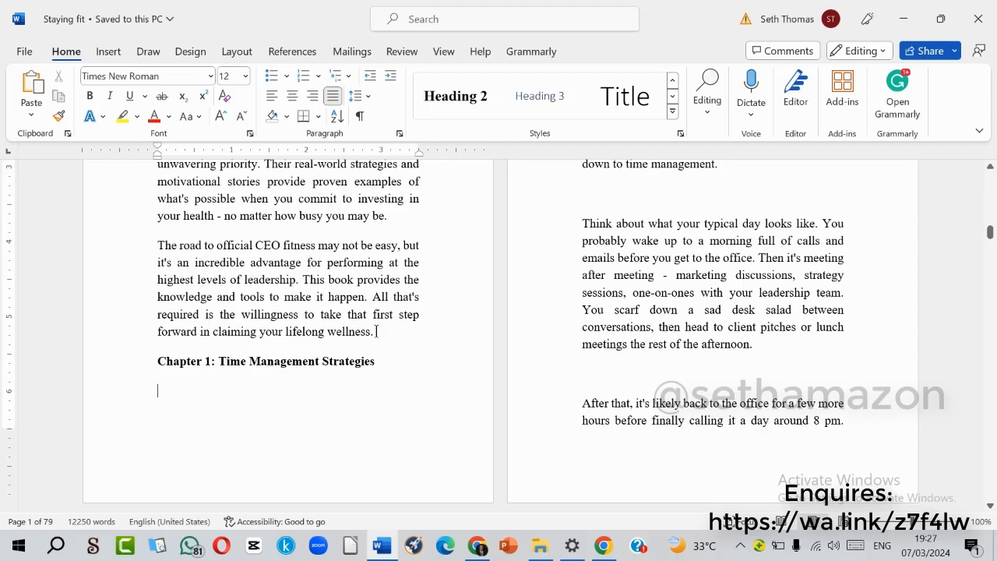
pyautogui.click(149, 359)
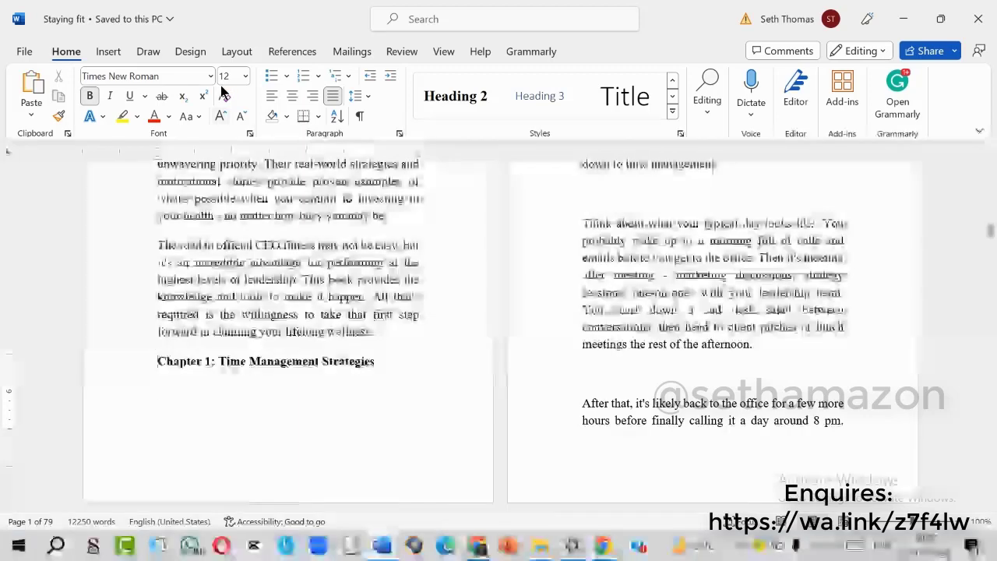
pyautogui.click(235, 52)
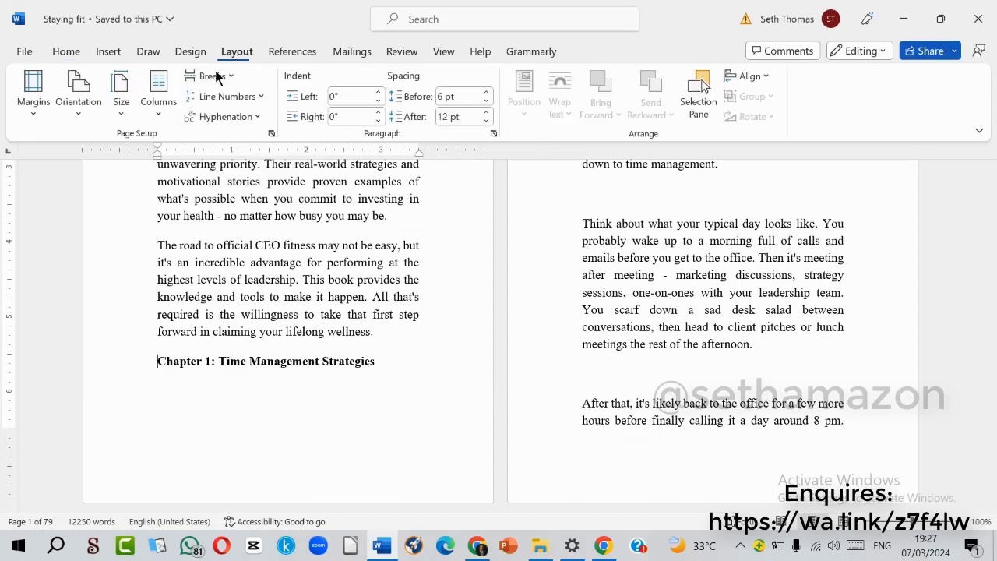
pyautogui.click(219, 76)
pyautogui.click(249, 303)
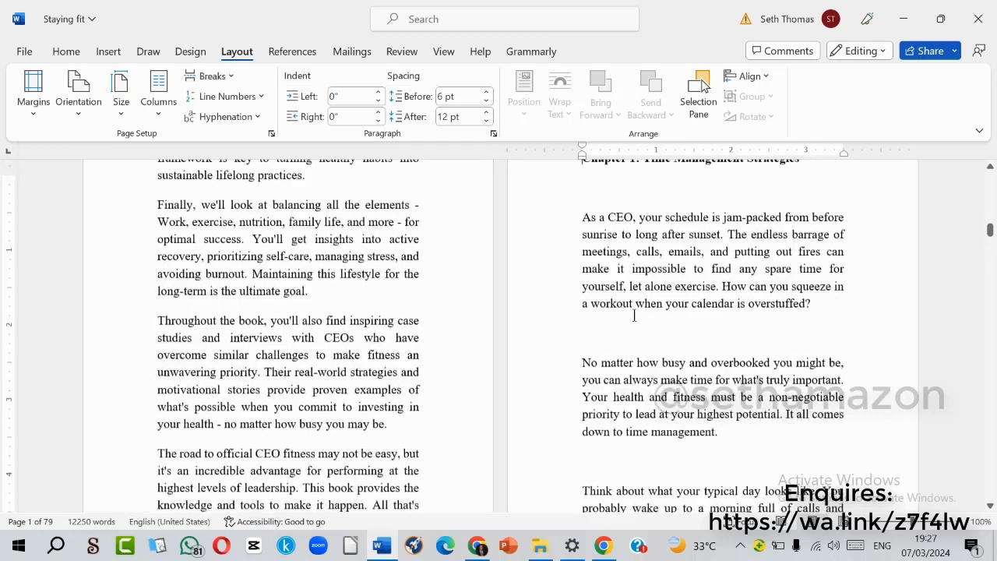
pyautogui.scroll(3, 635, 316)
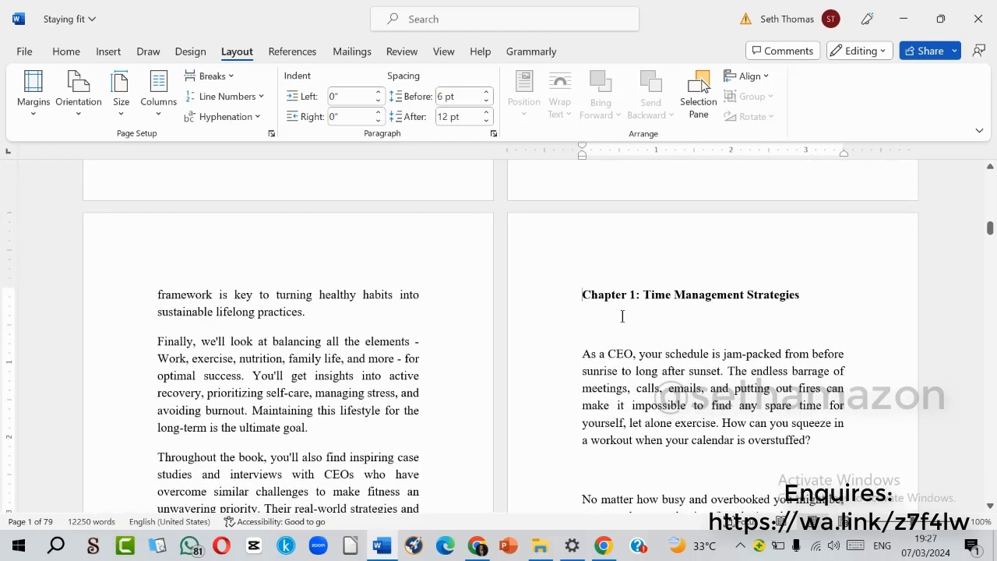
# Apply the Heading 1 style to "Chapter 1: Time Management Strategies" and save the document.
pyautogui.hotkey('ctrl', 's')
pyautogui.click(71, 53)
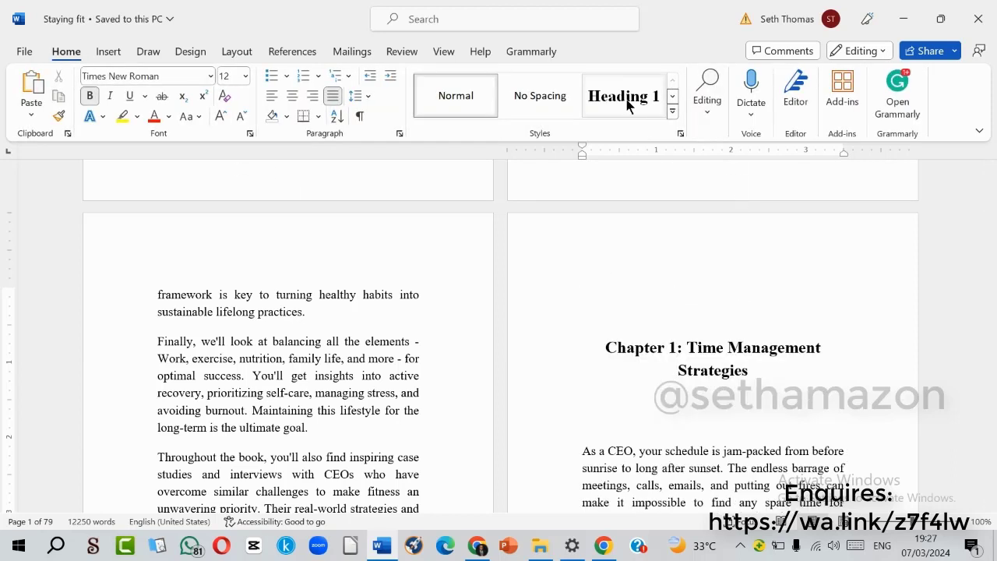
pyautogui.click(661, 97)
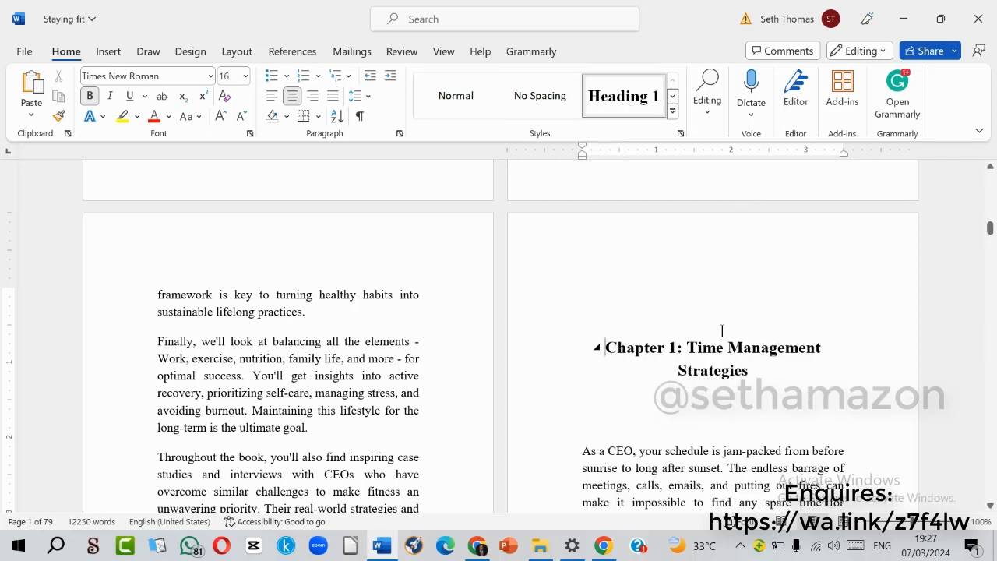
pyautogui.hotkey('ctrl', 's')
# Remove the blank lines below the Chapter 1 heading and between the paragraphs down to "After that, it's likely back to the office".
pyautogui.scroll(-3, 751, 385)
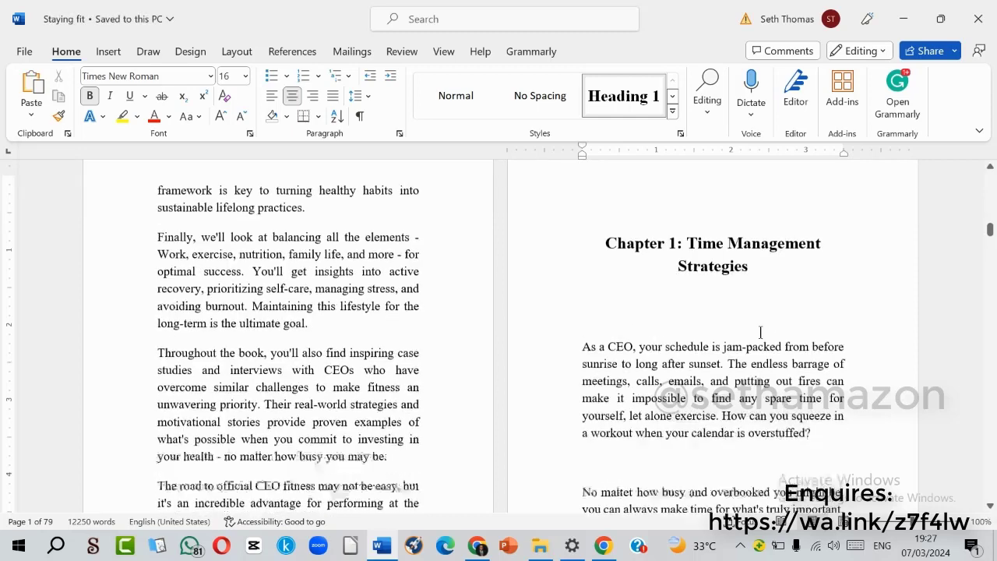
pyautogui.click(754, 304)
pyautogui.press('Delete')
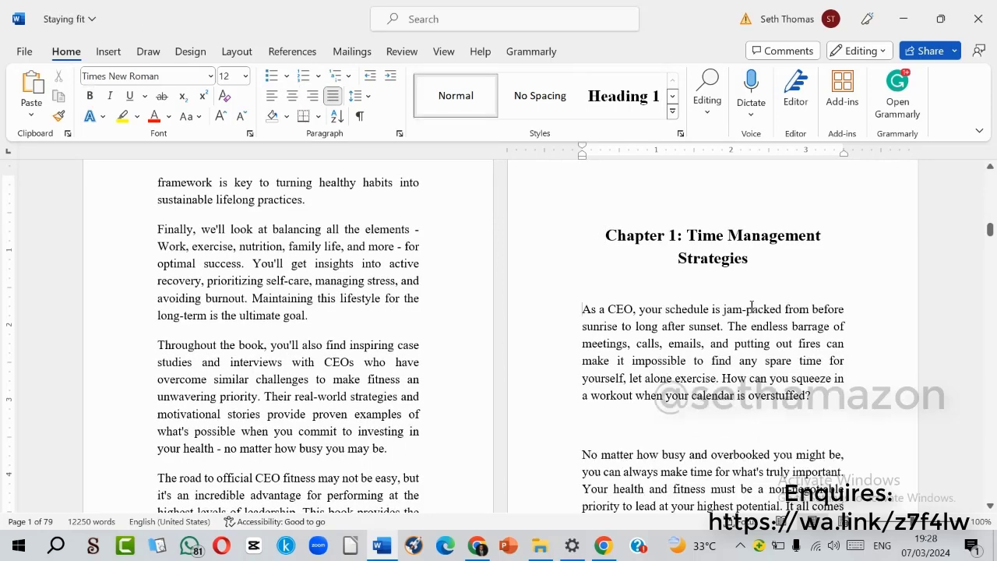
pyautogui.scroll(-4, 753, 304)
pyautogui.press('Delete')
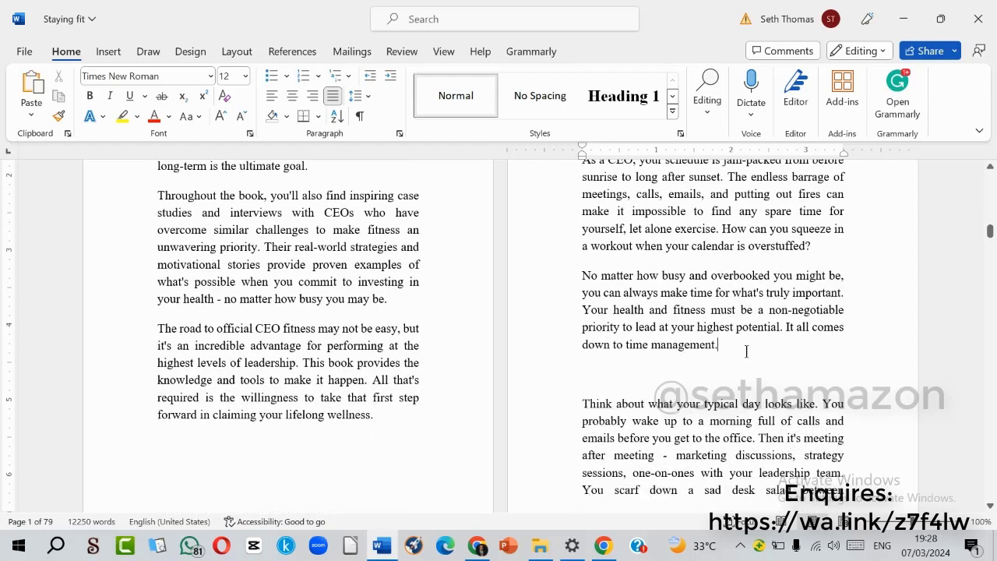
pyautogui.scroll(-5, 748, 349)
pyautogui.click(401, 296)
pyautogui.press('Delete')
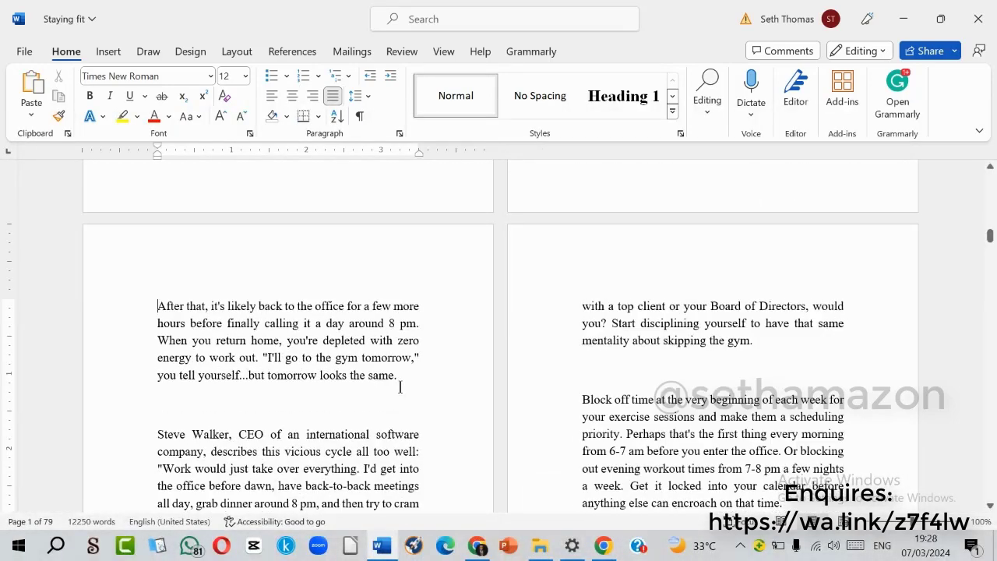
# Remove the blank lines between the Chapter 1 paragraphs from "After that, it's likely back to the office" to "The first key is treating your workout time".
pyautogui.click(406, 371)
pyautogui.press('Delete')
pyautogui.scroll(-3, 408, 380)
pyautogui.click(416, 347)
pyautogui.press('Delete')
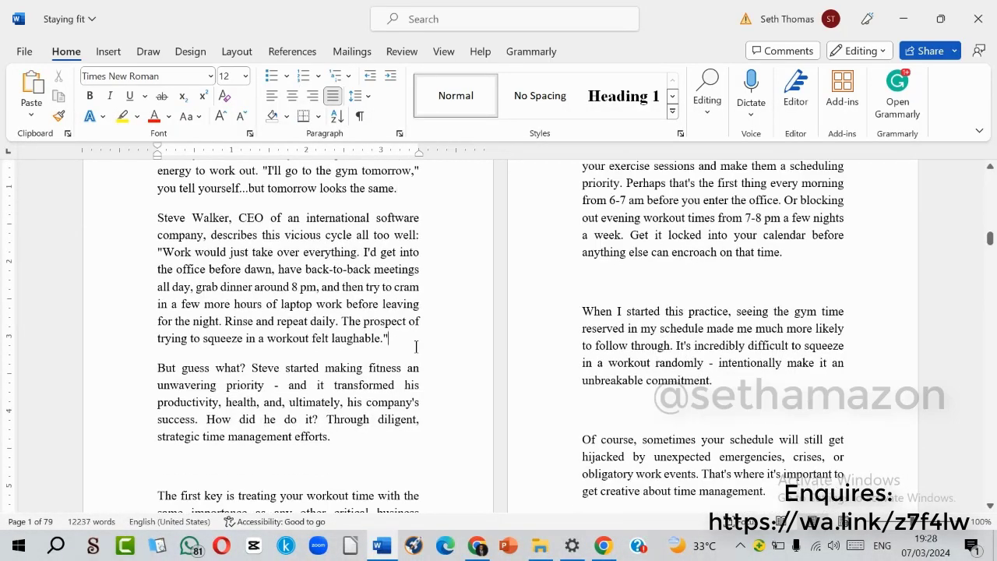
pyautogui.click(390, 450)
pyautogui.press('Delete')
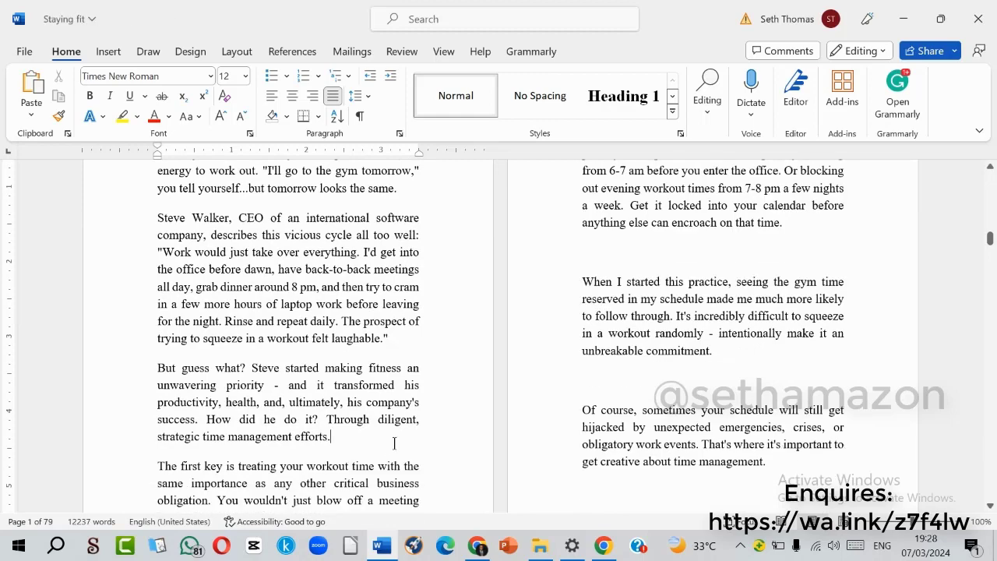
# Remove the blank lines between the paragraphs from "Block off time" to "Of course, sometimes your schedule" in Chapter 1.
pyautogui.scroll(-3, 418, 406)
pyautogui.scroll(4, 453, 424)
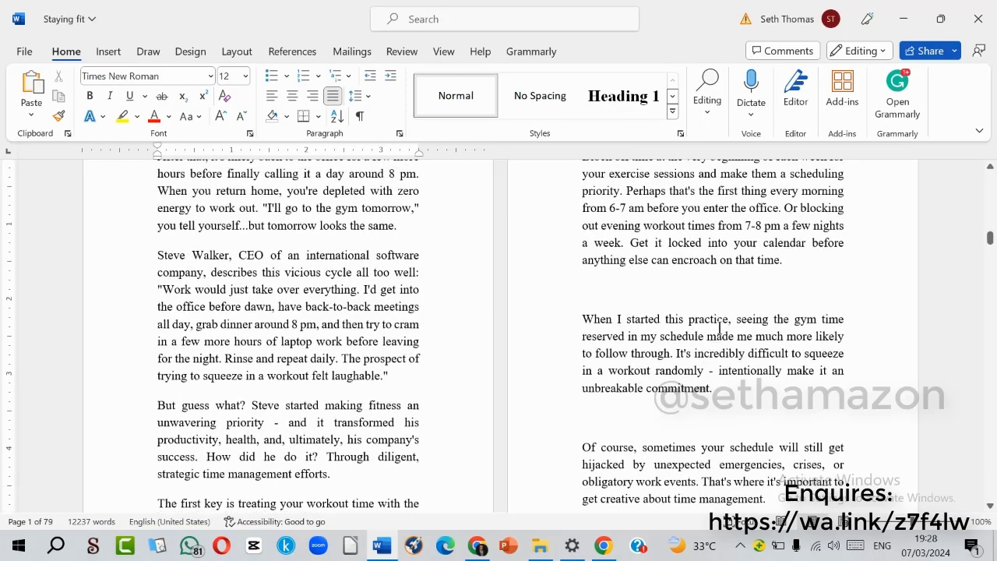
pyautogui.click(812, 273)
pyautogui.press('Delete')
pyautogui.scroll(2, 812, 273)
pyautogui.scroll(-2, 733, 375)
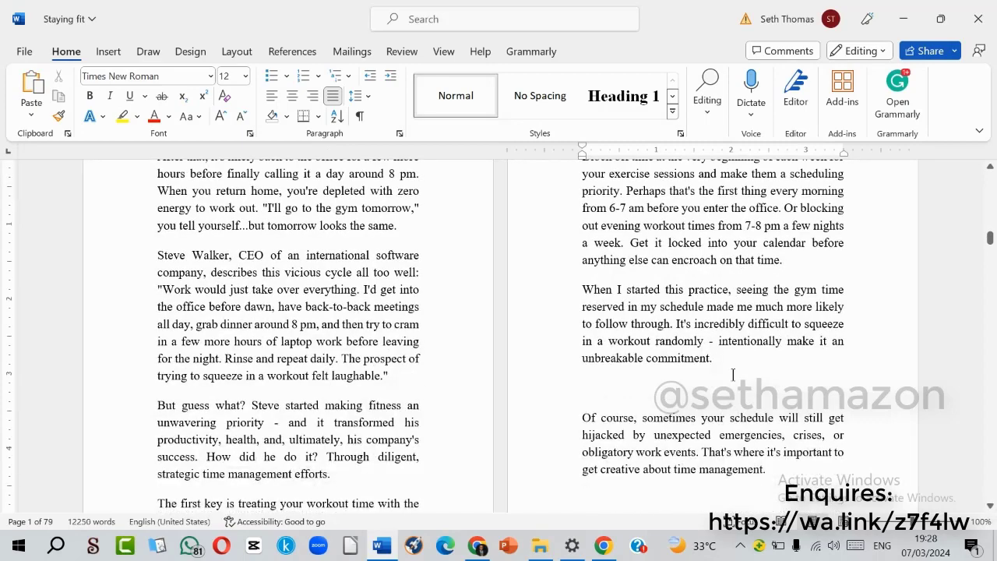
pyautogui.click(733, 375)
pyautogui.press('Delete')
# Remove the blank lines above and below the "Prioritizing Fitness in Your Schedule" heading and save the document.
pyautogui.scroll(-4, 733, 375)
pyautogui.click(704, 289)
pyautogui.press('Delete')
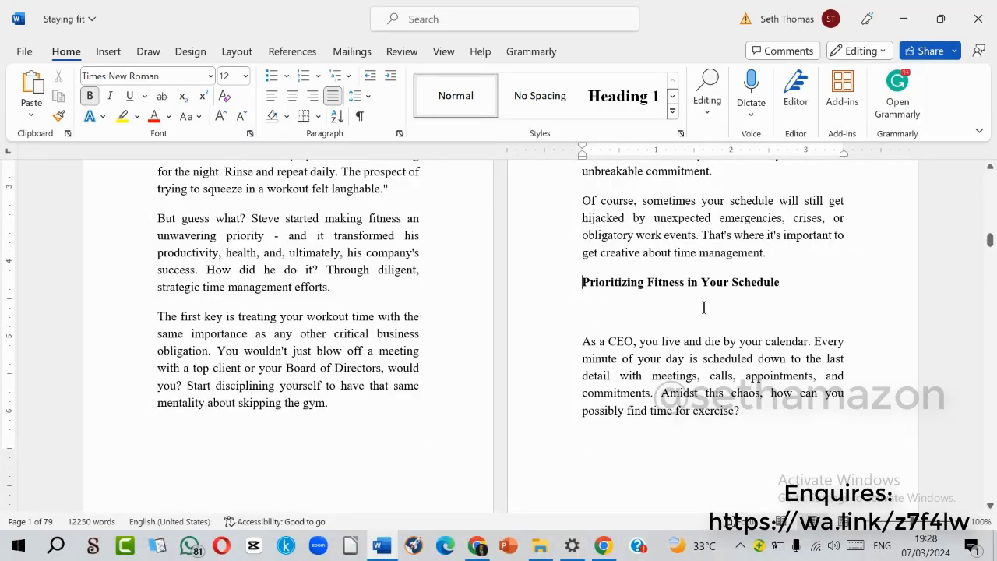
pyautogui.click(698, 310)
pyautogui.press('Delete')
pyautogui.hotkey('ctrl', 's')
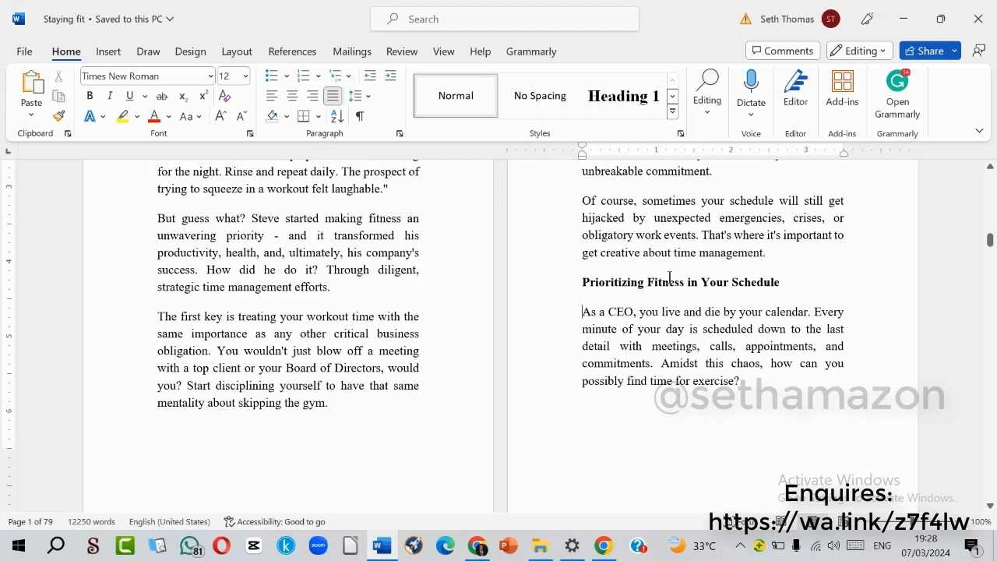
# Apply the Heading 2 style to the "Prioritizing Fitness in Your Schedule" heading.
pyautogui.click(668, 287)
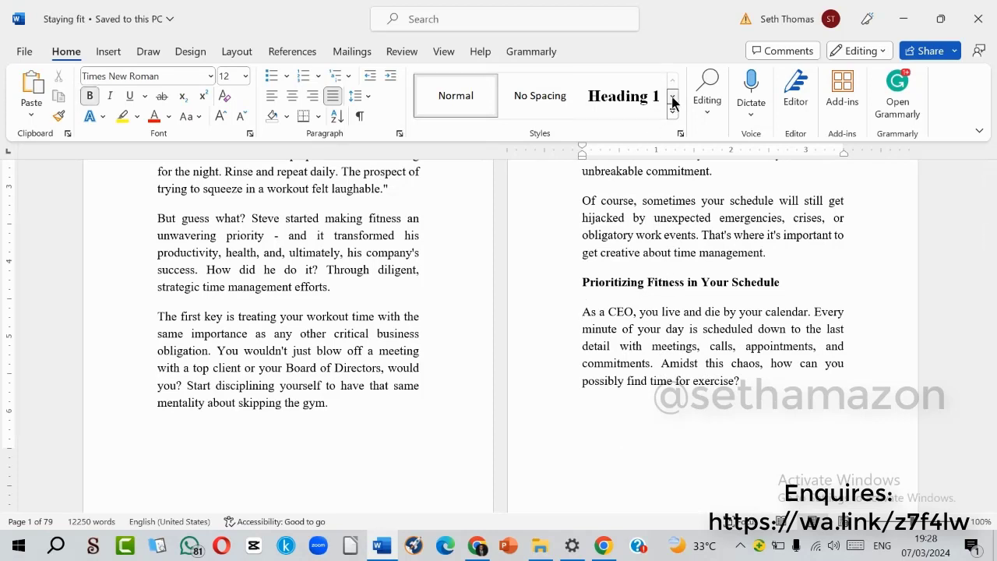
pyautogui.click(672, 96)
pyautogui.click(490, 113)
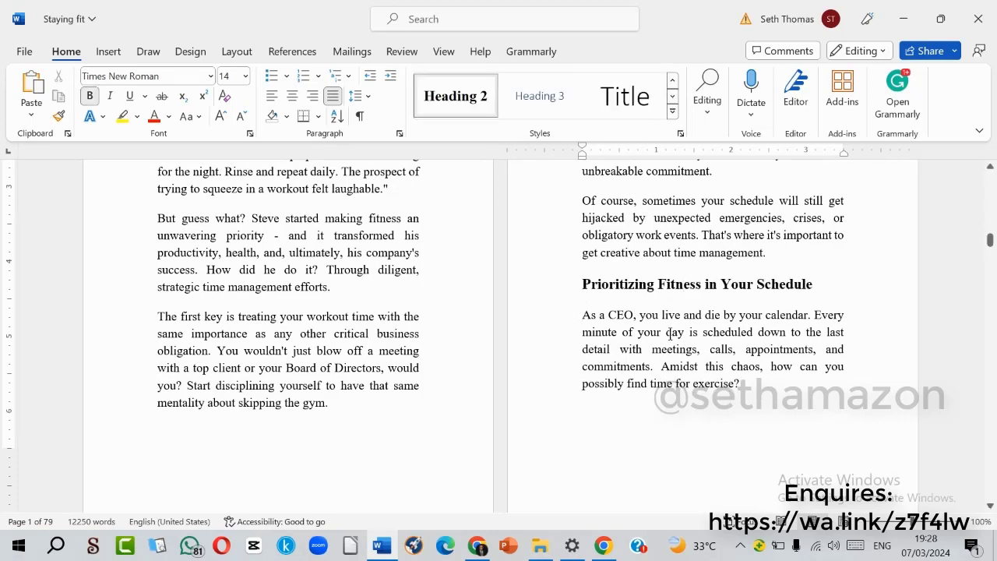
# Remove the blank lines after the first three paragraphs under "Prioritizing Fitness in Your Schedule", through the one starting "I know what you're thinking".
pyautogui.scroll(-3, 790, 403)
pyautogui.click(790, 335)
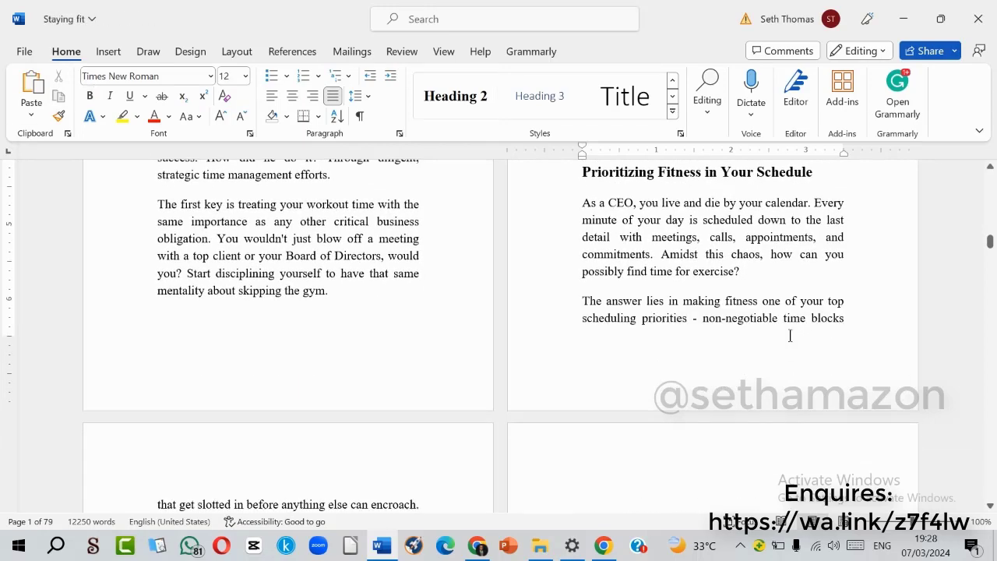
pyautogui.scroll(-3, 616, 400)
pyautogui.scroll(-4, 305, 374)
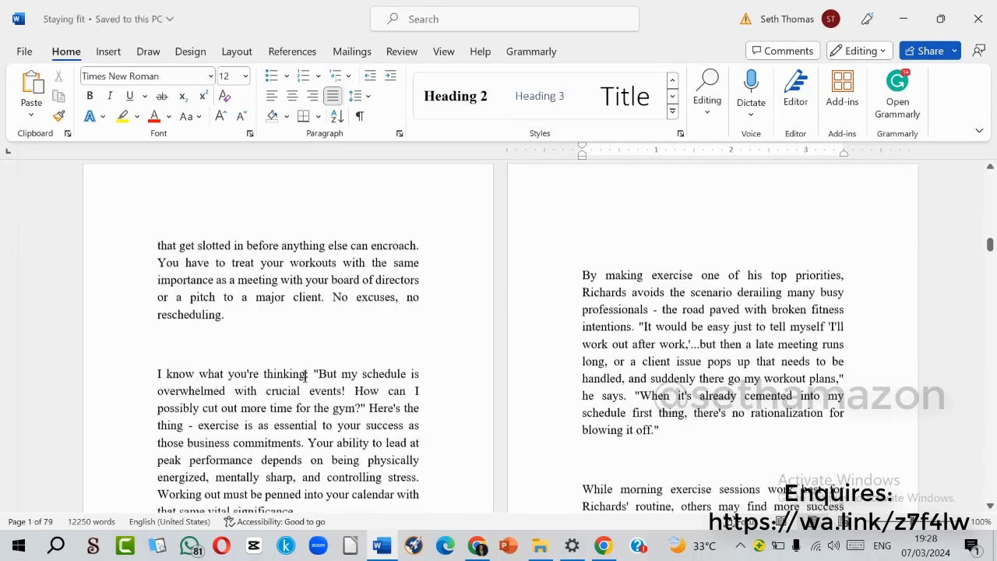
pyautogui.click(307, 336)
pyautogui.press('BackSpace')
pyautogui.scroll(-4, 313, 388)
pyautogui.click(322, 350)
pyautogui.press('BackSpace')
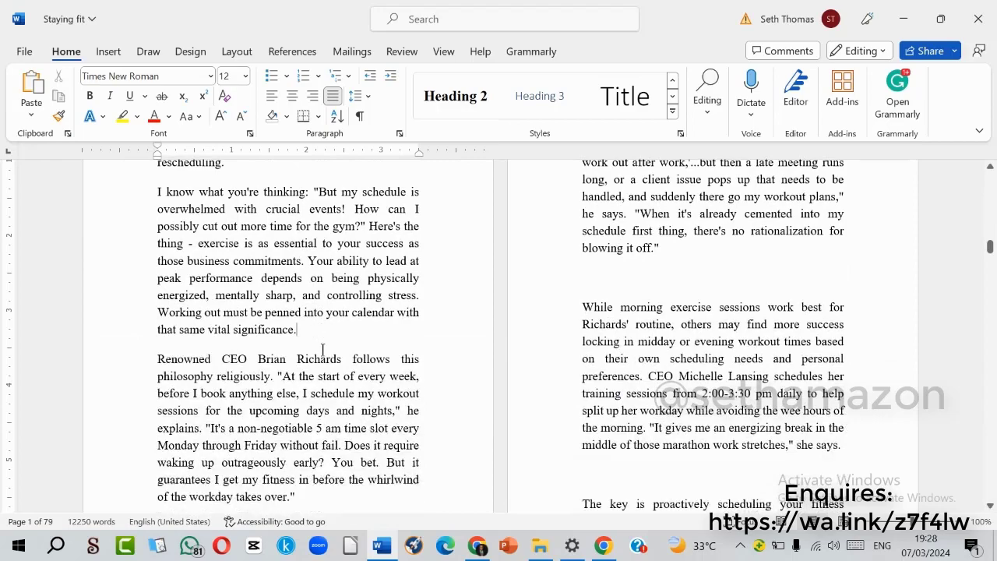
# Remove the blank lines between the remaining paragraphs under "Prioritizing Fitness in Your Schedule".
pyautogui.scroll(-3, 332, 380)
pyautogui.scroll(8, 602, 415)
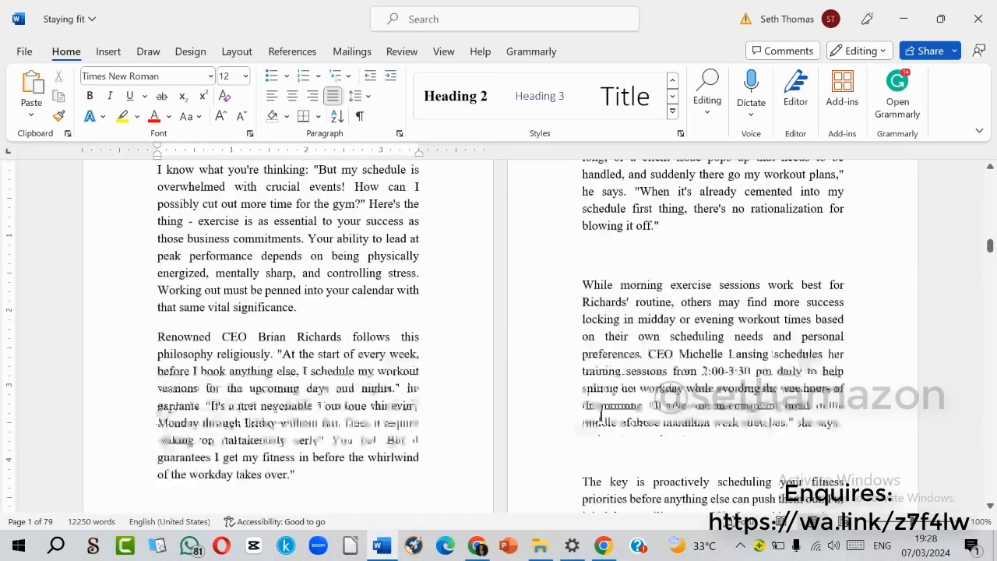
pyautogui.scroll(-11, 602, 415)
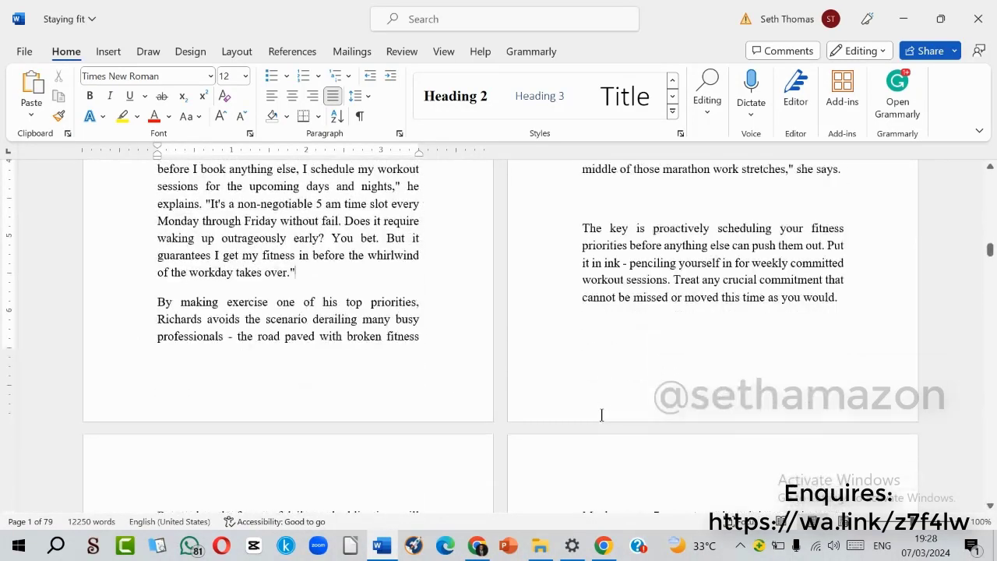
pyautogui.scroll(7, 610, 348)
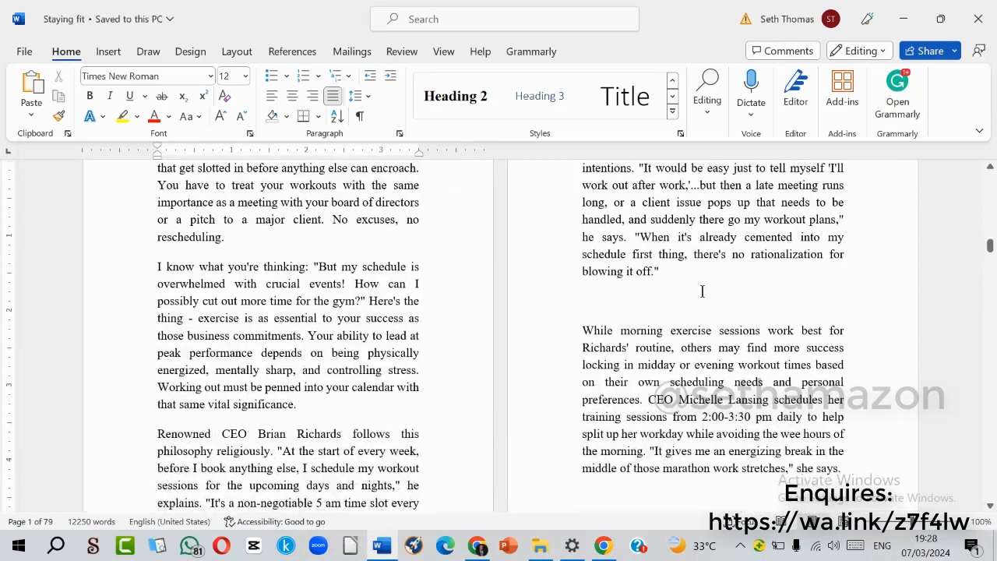
pyautogui.click(700, 295)
pyautogui.scroll(-3, 700, 296)
pyautogui.click(662, 355)
pyautogui.press('Delete')
pyautogui.scroll(-3, 662, 354)
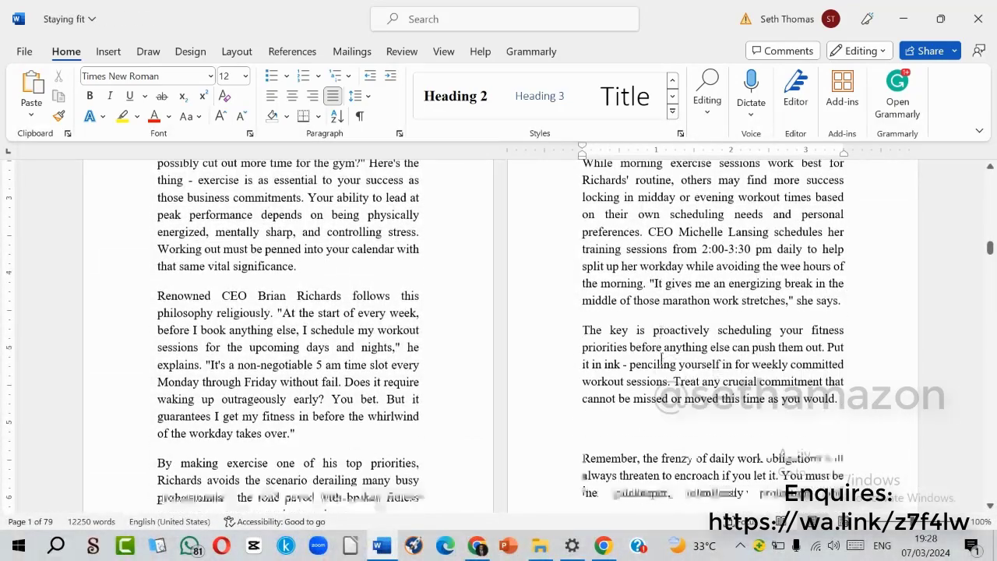
pyautogui.click(639, 347)
pyautogui.press('Delete')
# Remove the blank lines around the "Identifying Pockets of Time for Exercise" heading and apply the Heading 2 style to it.
pyautogui.scroll(-5, 379, 367)
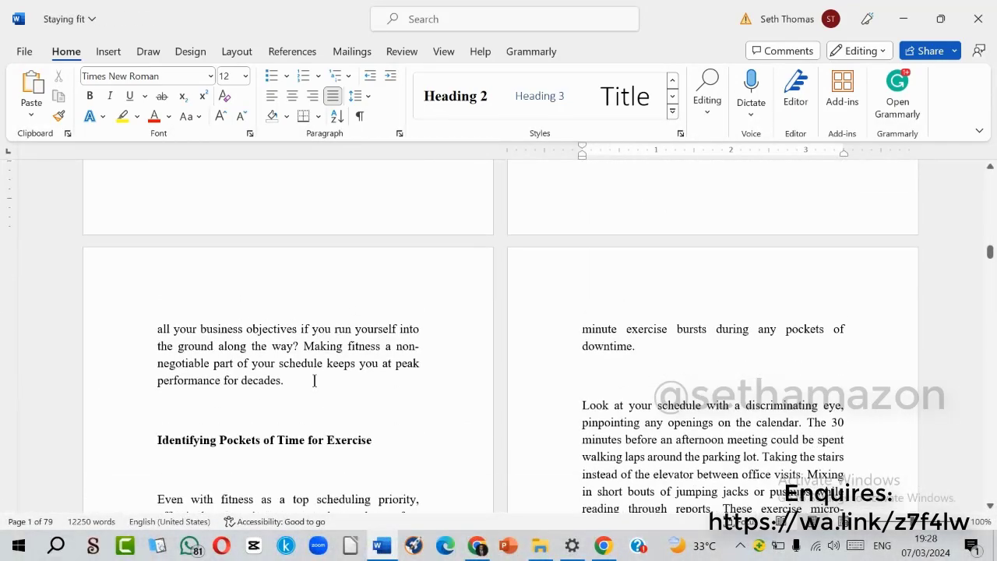
pyautogui.click(314, 378)
pyautogui.click(409, 421)
pyautogui.press('Delete')
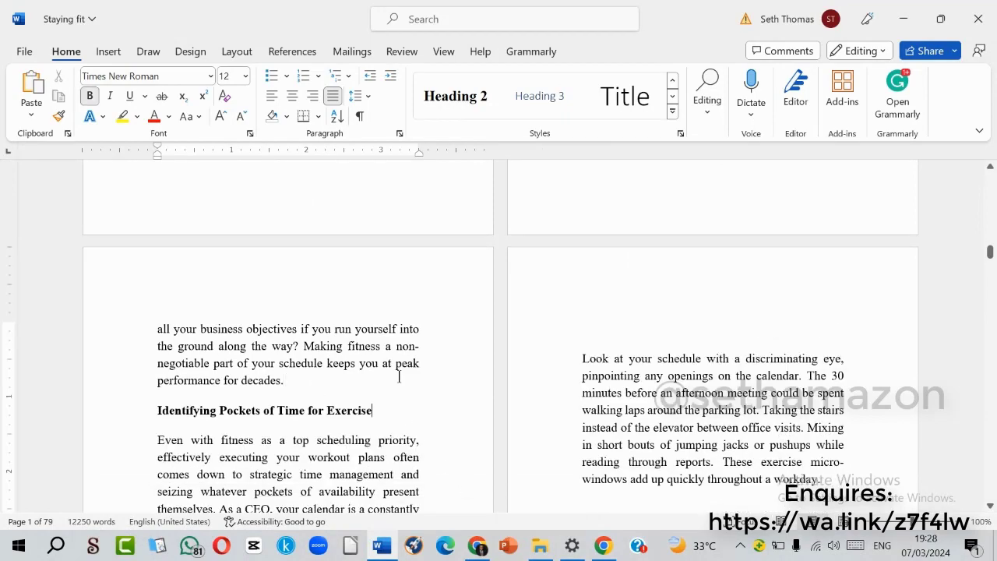
pyautogui.click(492, 97)
# Remove the blank lines between the paragraphs under "Identifying Pockets of Time for Exercise".
pyautogui.scroll(-3, 430, 384)
pyautogui.click(423, 316)
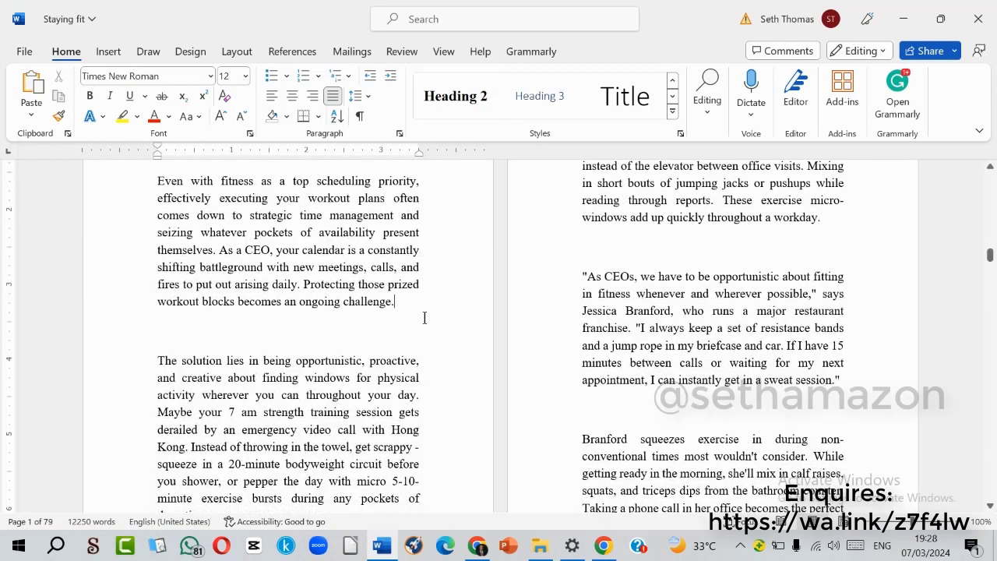
pyautogui.scroll(-3, 423, 327)
pyautogui.scroll(6, 347, 351)
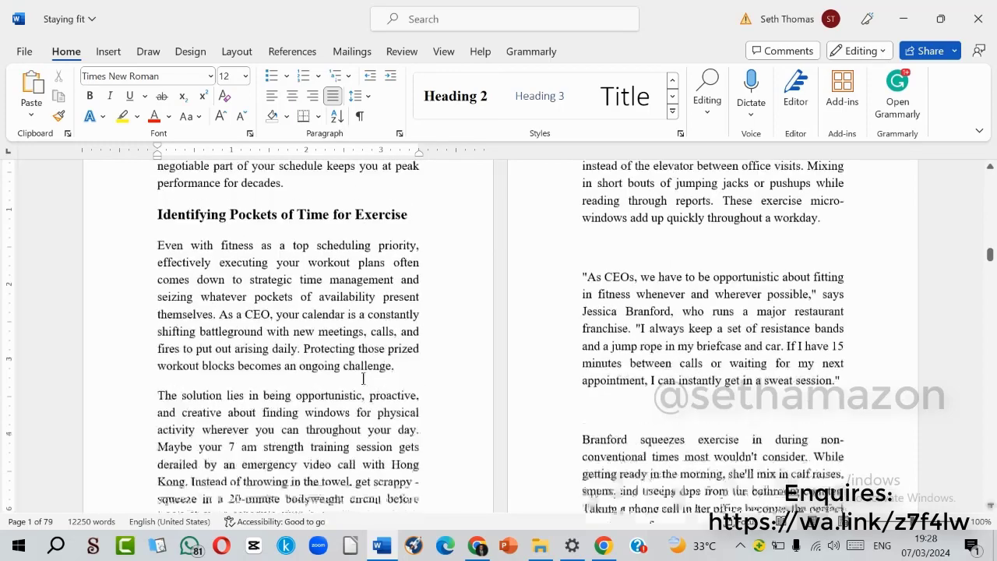
pyautogui.click(845, 350)
pyautogui.press('Delete')
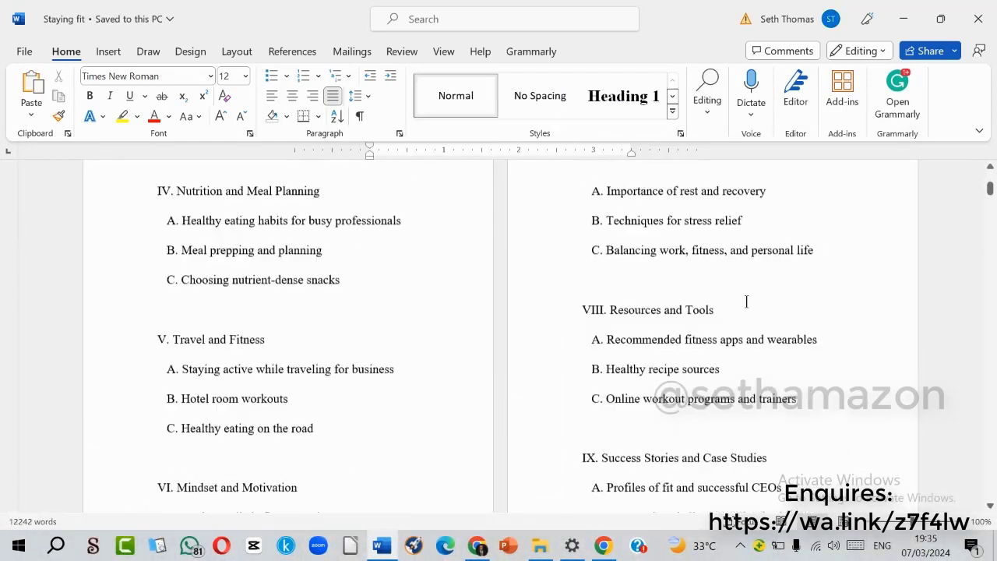
# Review the formatting of the later chapters, from the long-term fitness section through the Conclusion to the References heading.
pyautogui.scroll(-3, 745, 299)
pyautogui.moveTo(994, 212); pyautogui.dragTo(994, 440)
pyautogui.scroll(-10, 684, 378)
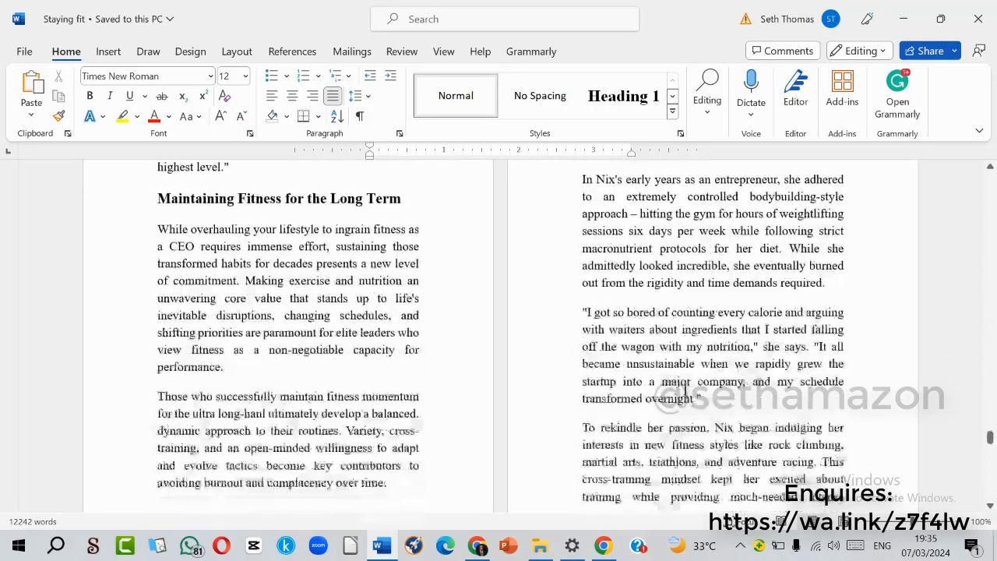
pyautogui.scroll(-15, 684, 368)
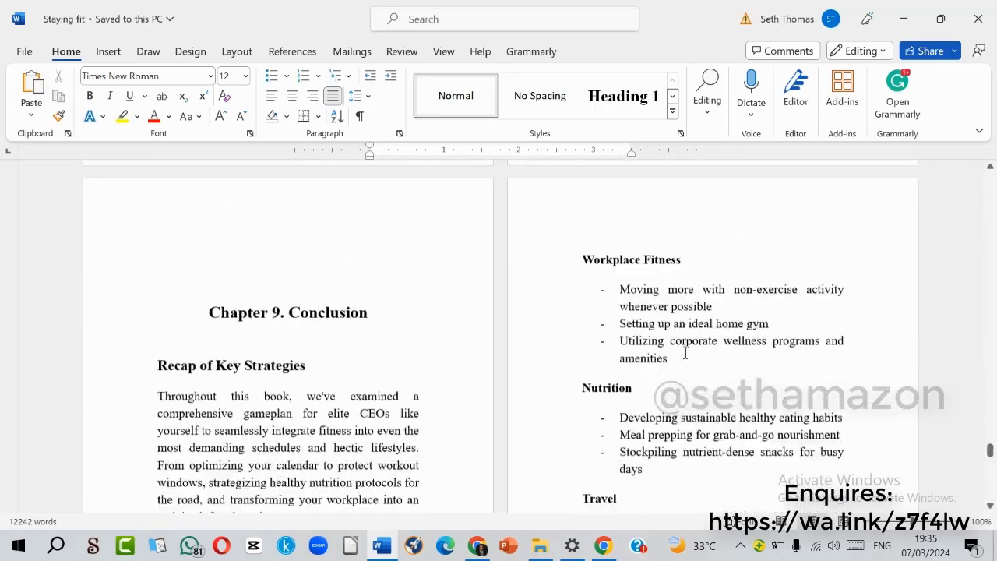
pyautogui.scroll(-15, 667, 323)
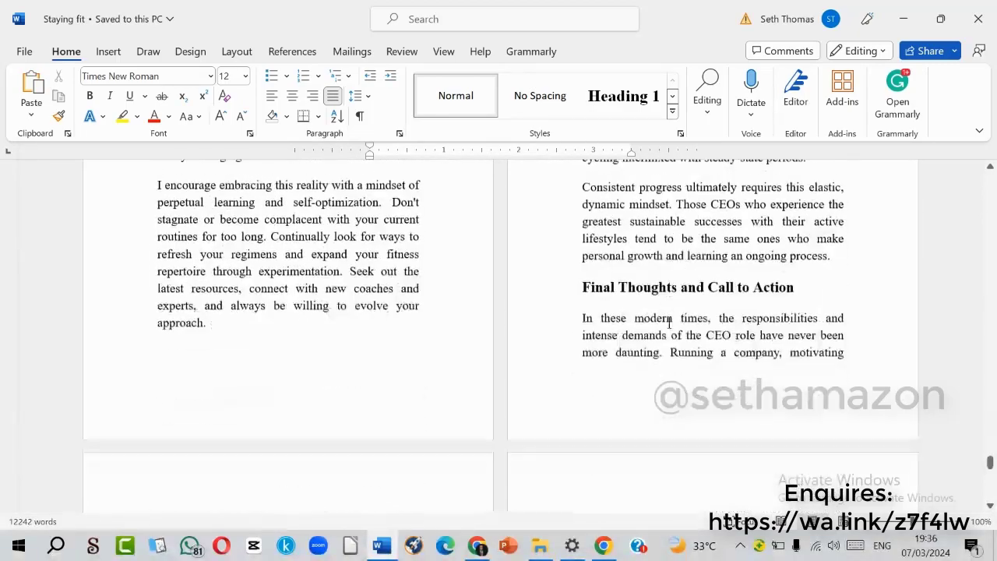
pyautogui.scroll(-10, 668, 322)
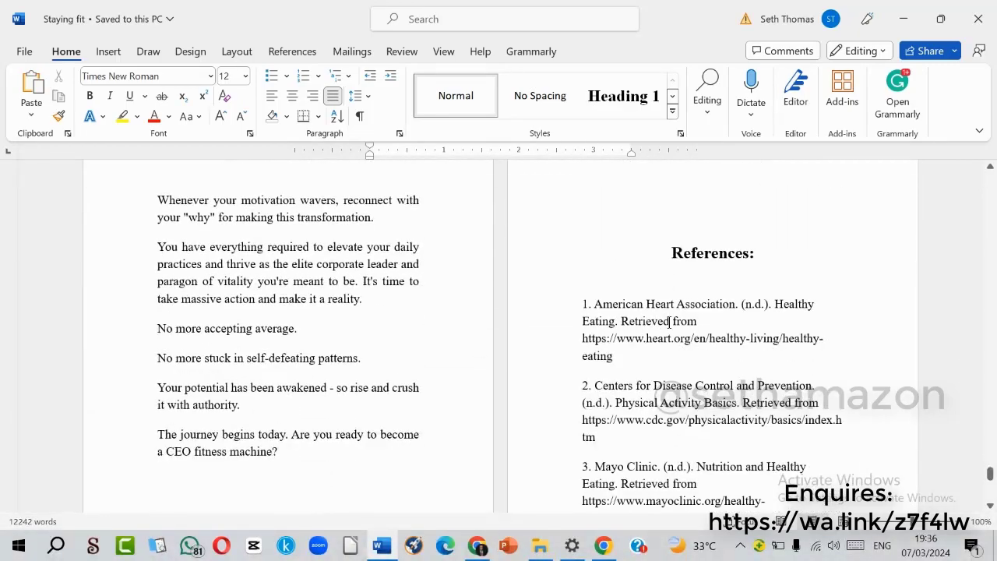
pyautogui.scroll(-3, 668, 322)
pyautogui.scroll(7, 686, 257)
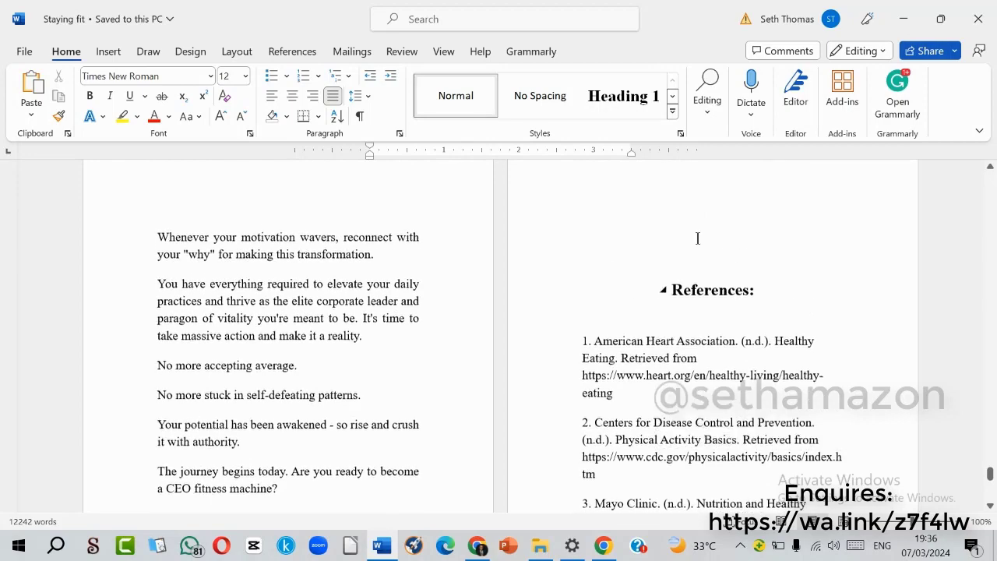
pyautogui.click(706, 290)
pyautogui.scroll(4, 718, 186)
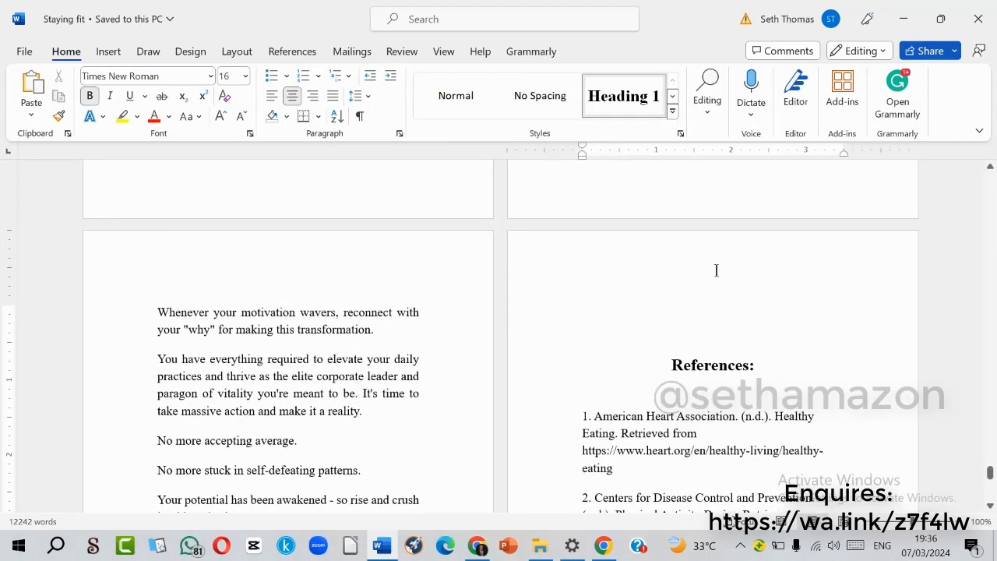
pyautogui.scroll(3, 737, 332)
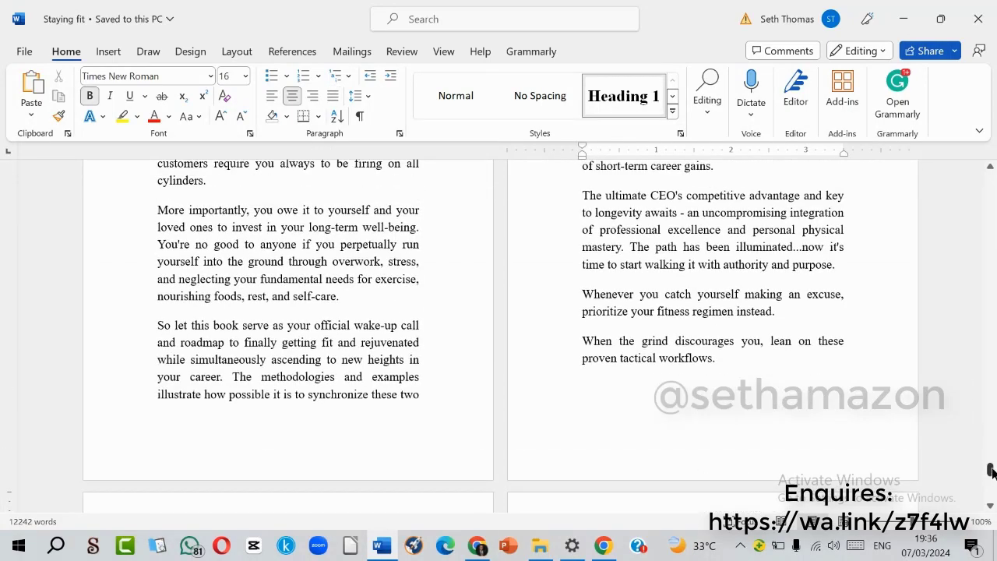
# Check the layout of Chapter 3, the title page, the outline pages and the Introduction.
pyautogui.moveTo(992, 473); pyautogui.dragTo(990, 298)
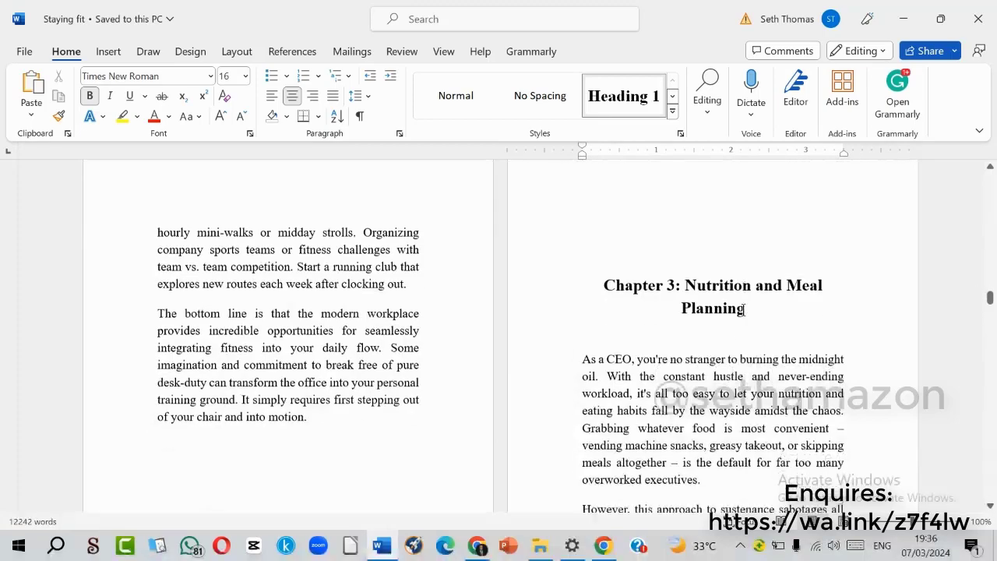
pyautogui.scroll(-15, 740, 307)
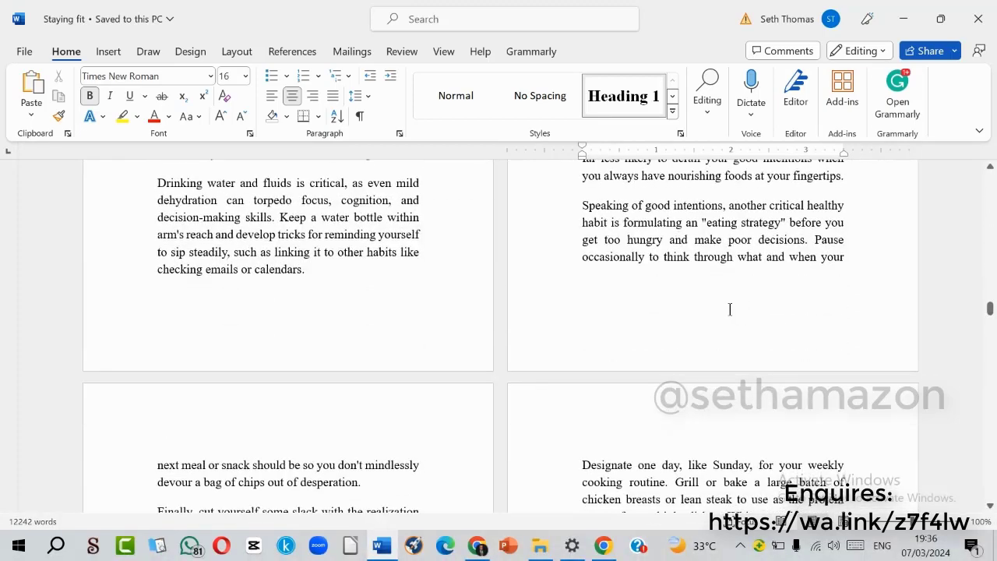
pyautogui.scroll(-6, 695, 301)
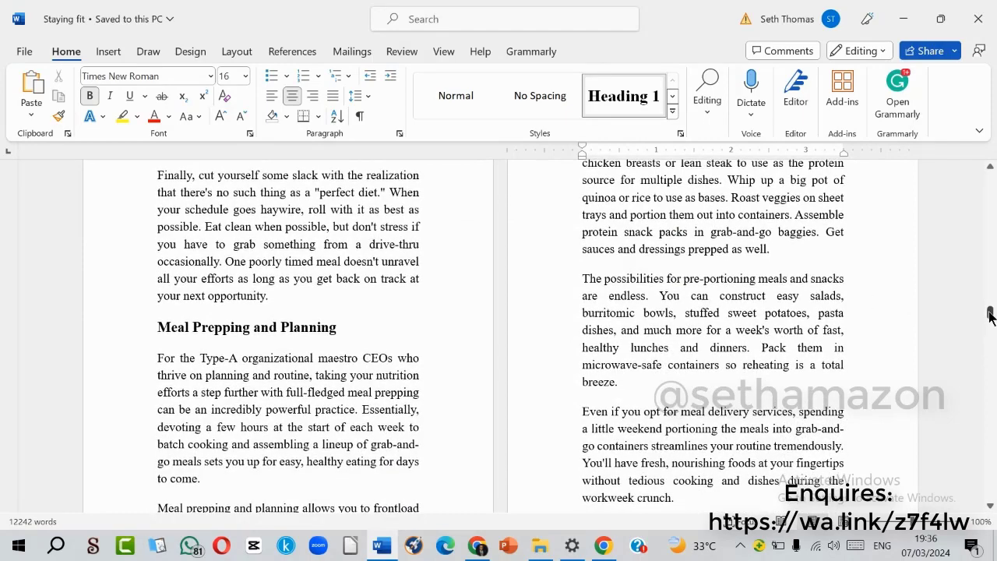
pyautogui.moveTo(990, 313); pyautogui.dragTo(990, 173)
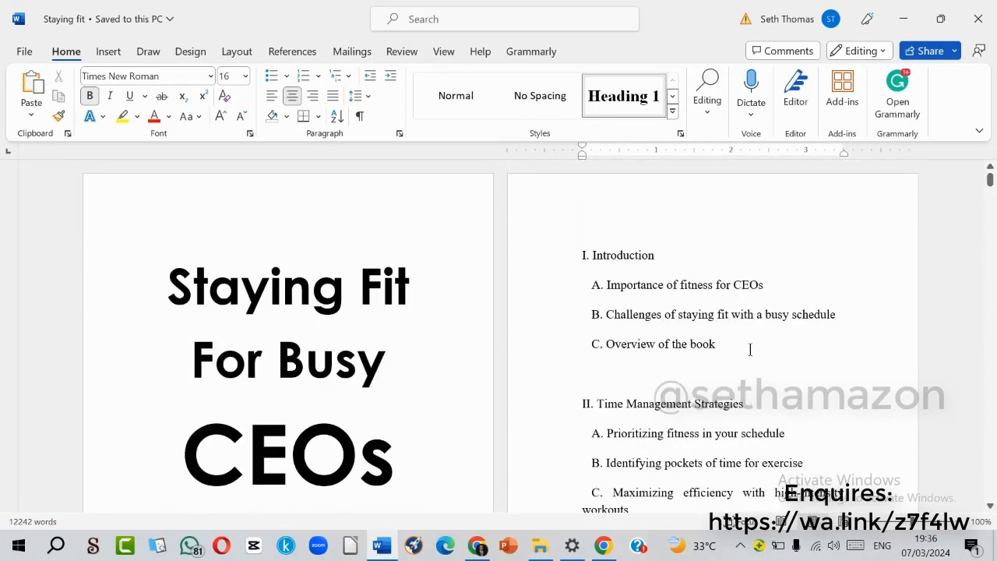
pyautogui.scroll(-3, 750, 350)
pyautogui.scroll(-15, 749, 350)
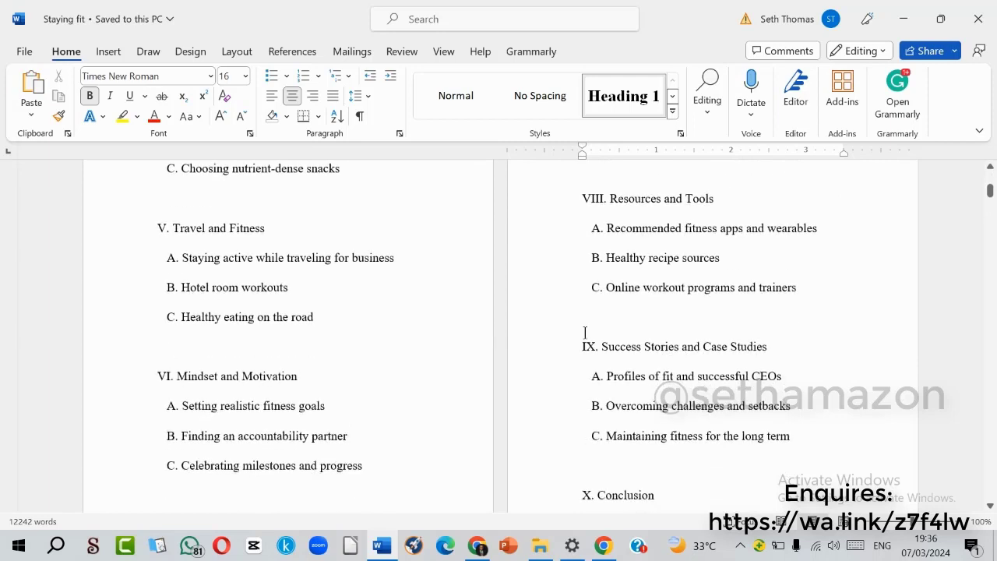
pyautogui.scroll(-15, 585, 333)
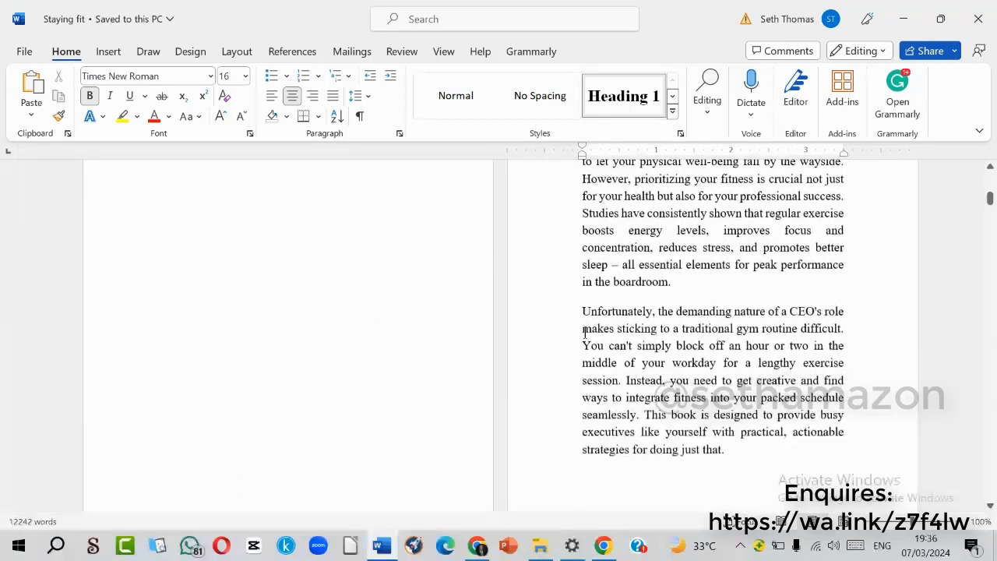
pyautogui.scroll(-1, 585, 333)
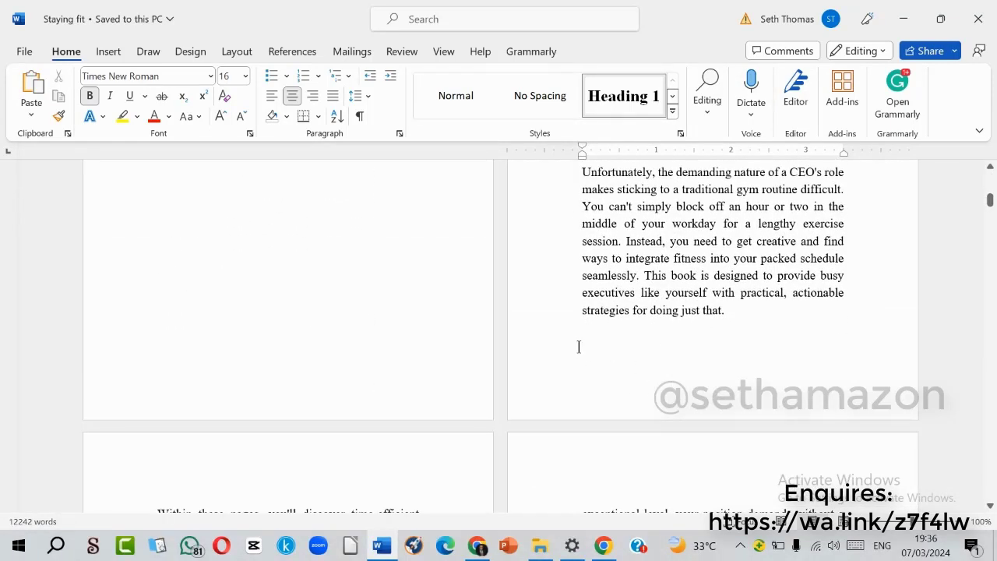
pyautogui.scroll(15, 579, 347)
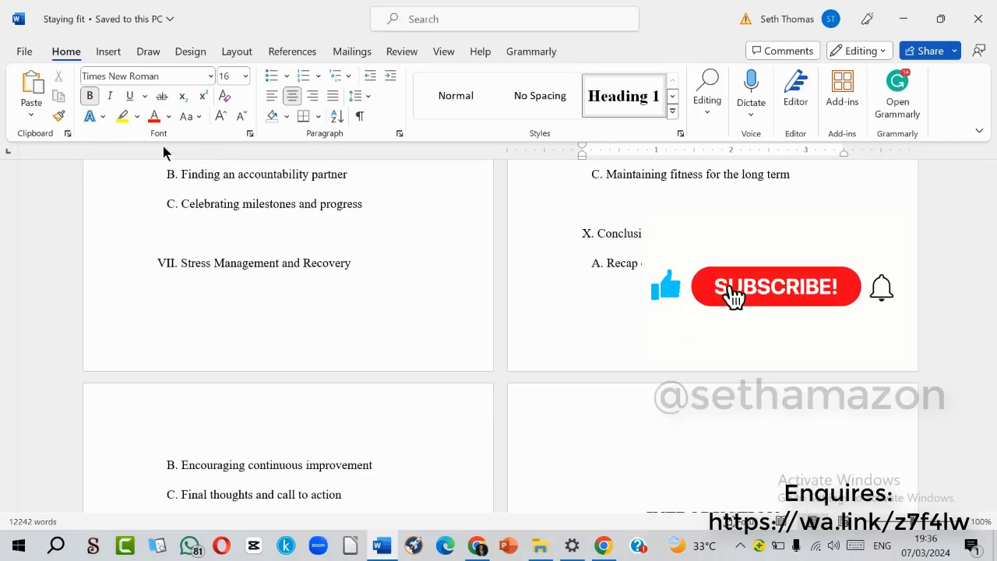
# Insert centred page numbers at the bottom of the pages using the Plain Number 2 design.
pyautogui.click(111, 55)
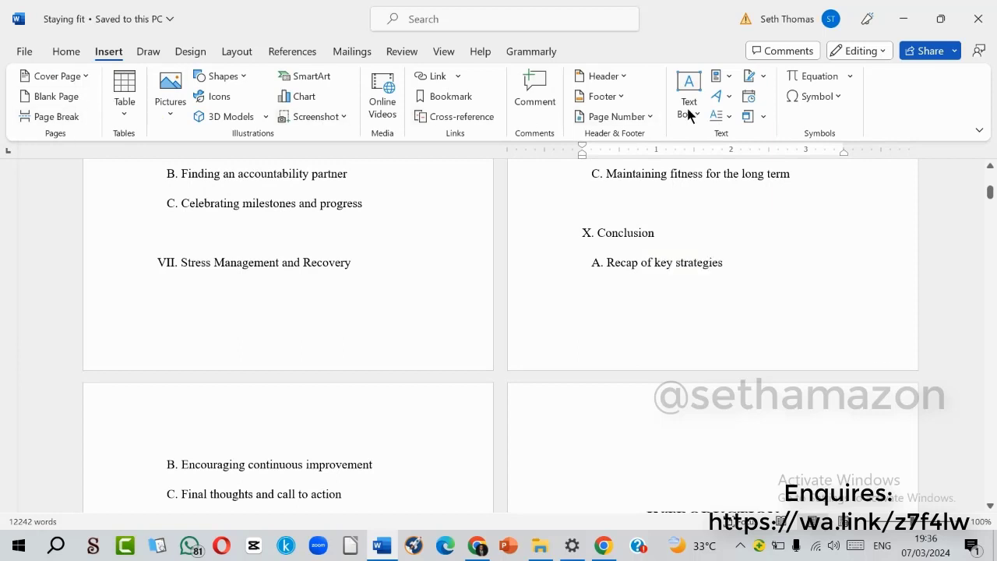
pyautogui.click(634, 121)
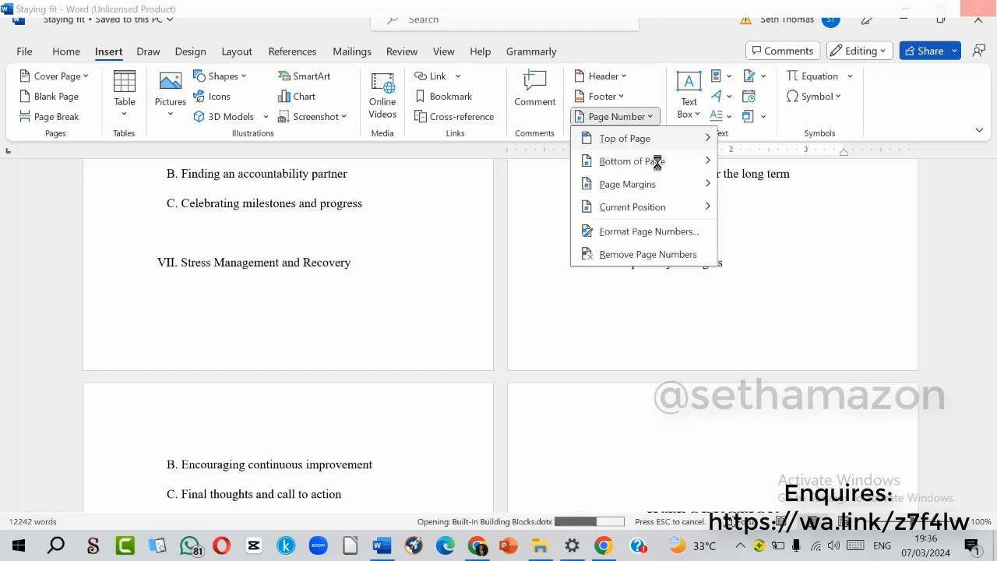
pyautogui.moveTo(659, 168)
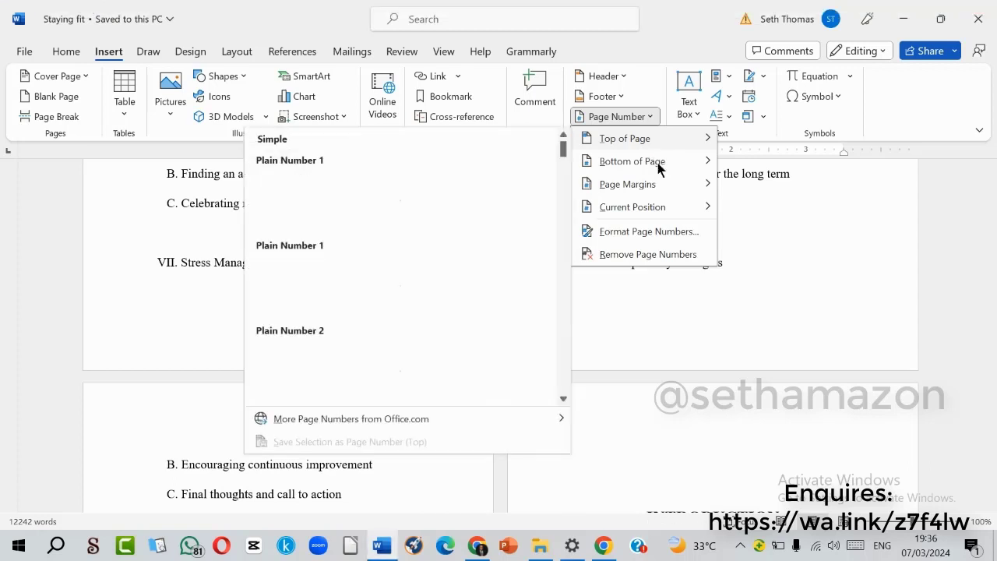
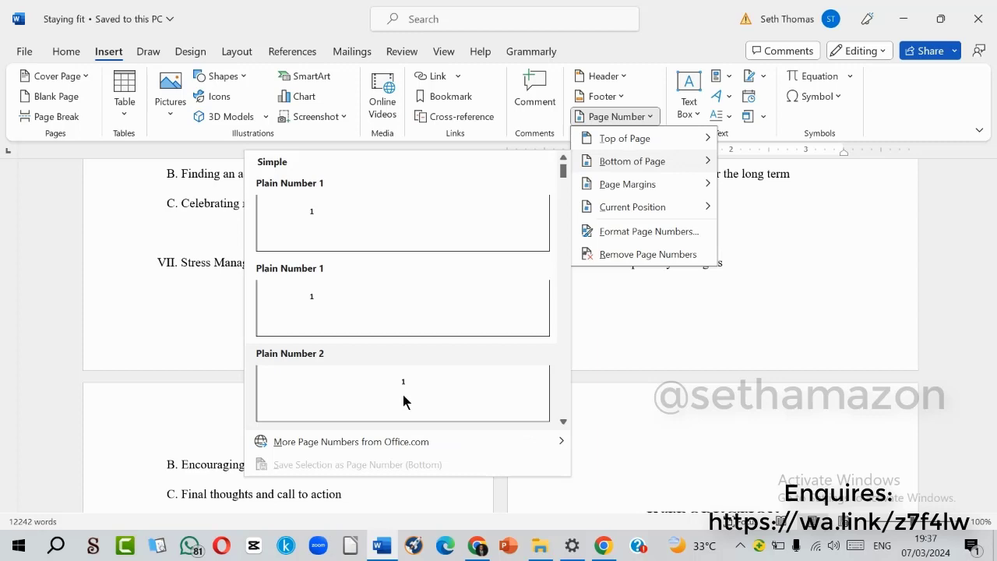
pyautogui.click(404, 401)
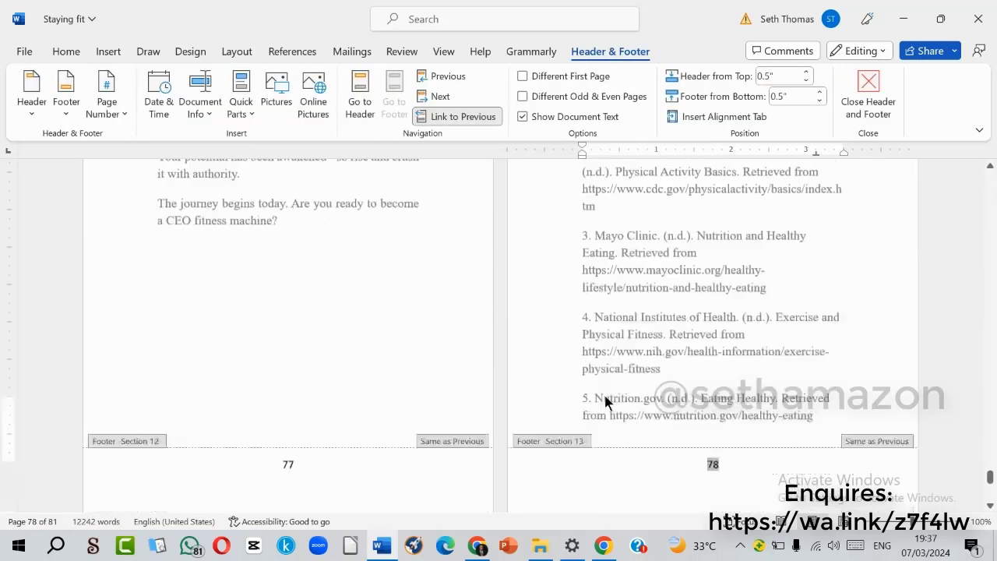
# Examine the footer page numbering on the title page, the outline pages and up to the Introduction.
pyautogui.scroll(-1, 607, 397)
pyautogui.moveTo(992, 481); pyautogui.dragTo(987, 165)
pyautogui.scroll(-1, 677, 330)
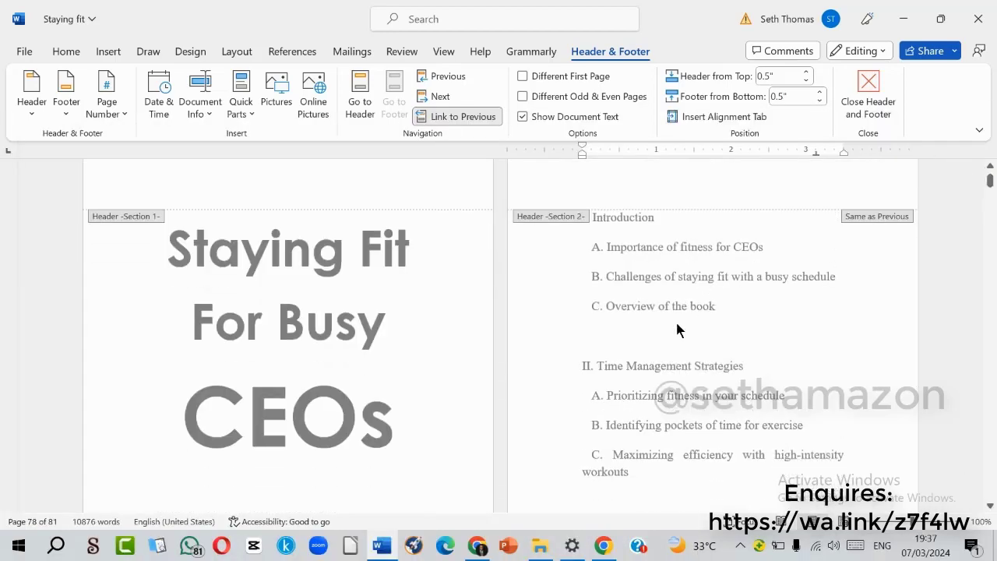
pyautogui.scroll(-5, 676, 330)
pyautogui.scroll(-1, 740, 294)
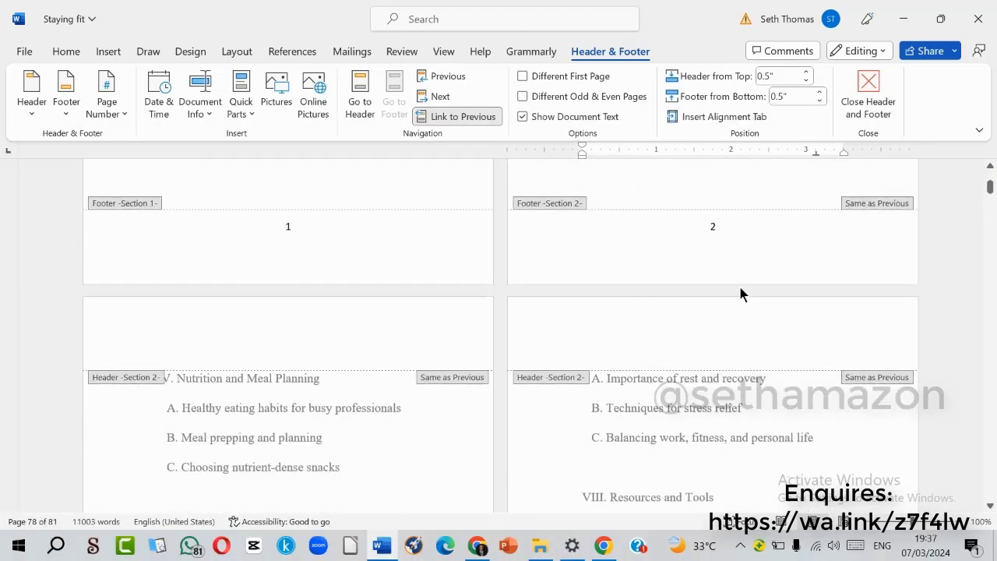
pyautogui.scroll(-15, 740, 293)
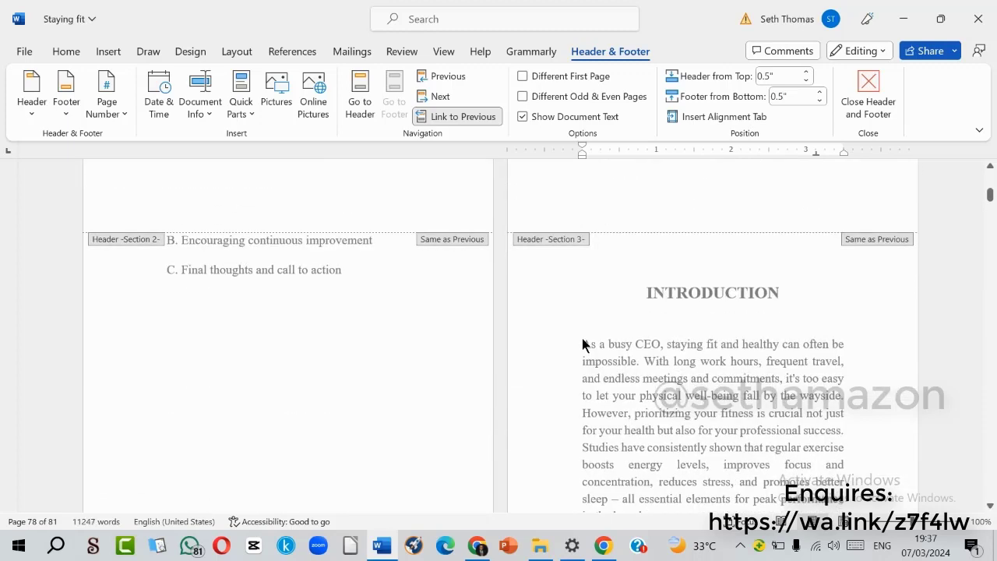
pyautogui.scroll(3, 856, 312)
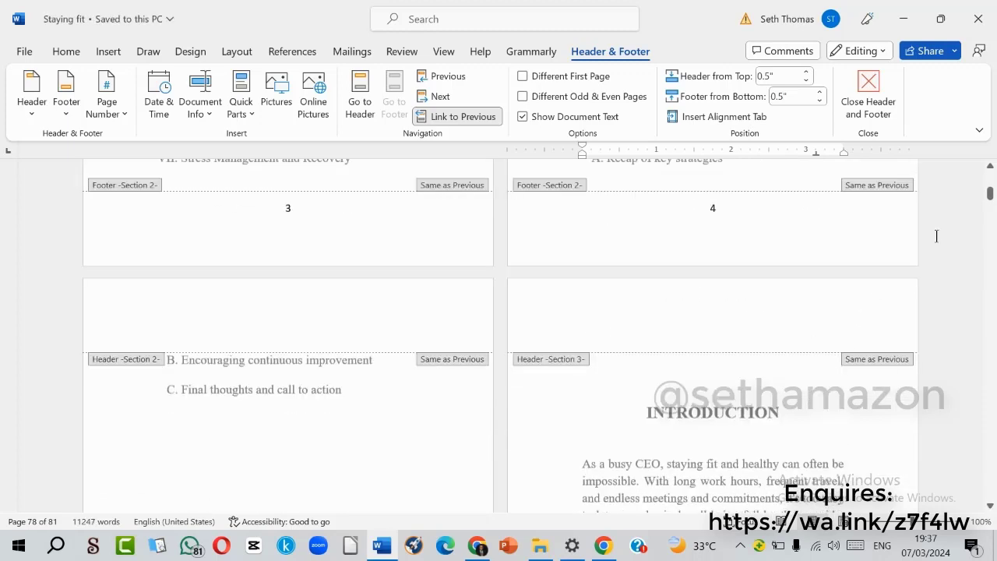
pyautogui.moveTo(990, 197); pyautogui.dragTo(991, 180)
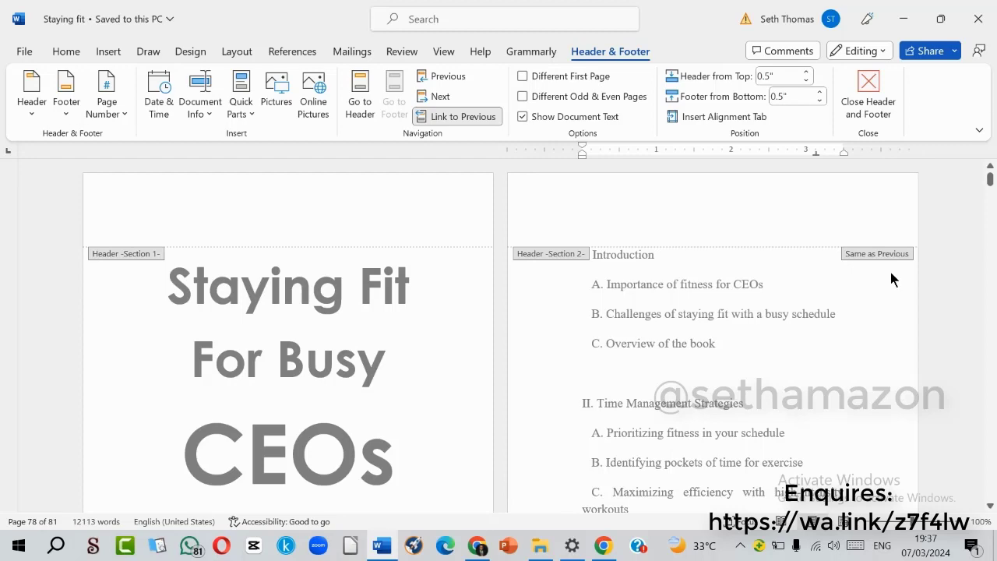
pyautogui.scroll(-5, 817, 321)
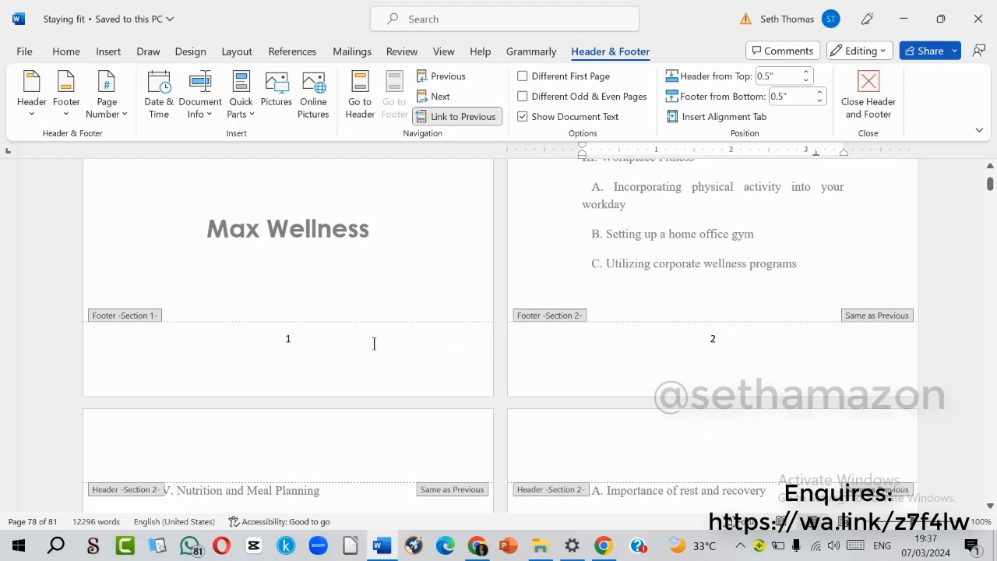
pyautogui.scroll(3, 368, 347)
pyautogui.scroll(3, 368, 346)
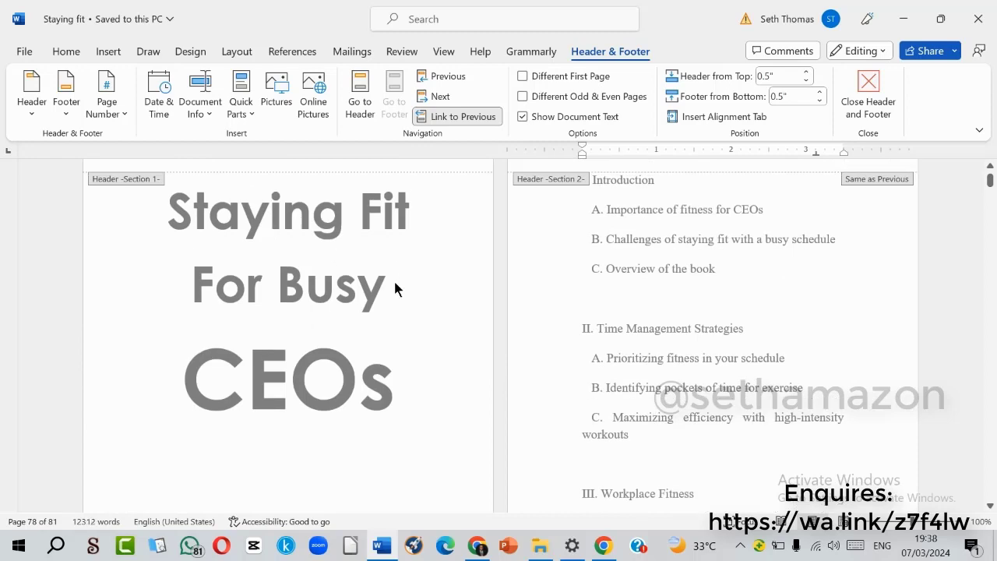
pyautogui.scroll(-3, 327, 377)
pyautogui.scroll(2, 296, 436)
pyautogui.scroll(3, 189, 236)
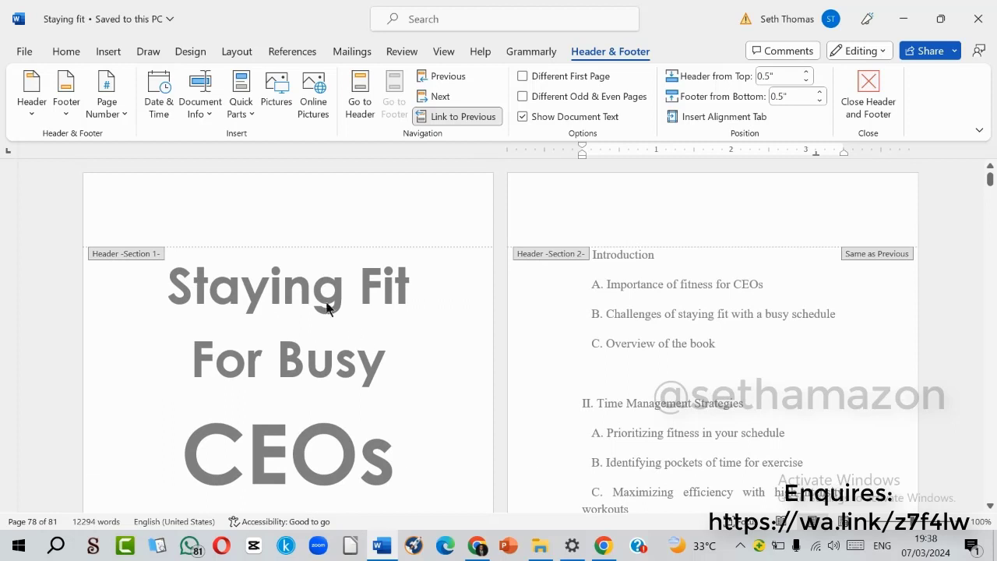
pyautogui.scroll(-5, 318, 294)
pyautogui.scroll(-3, 371, 293)
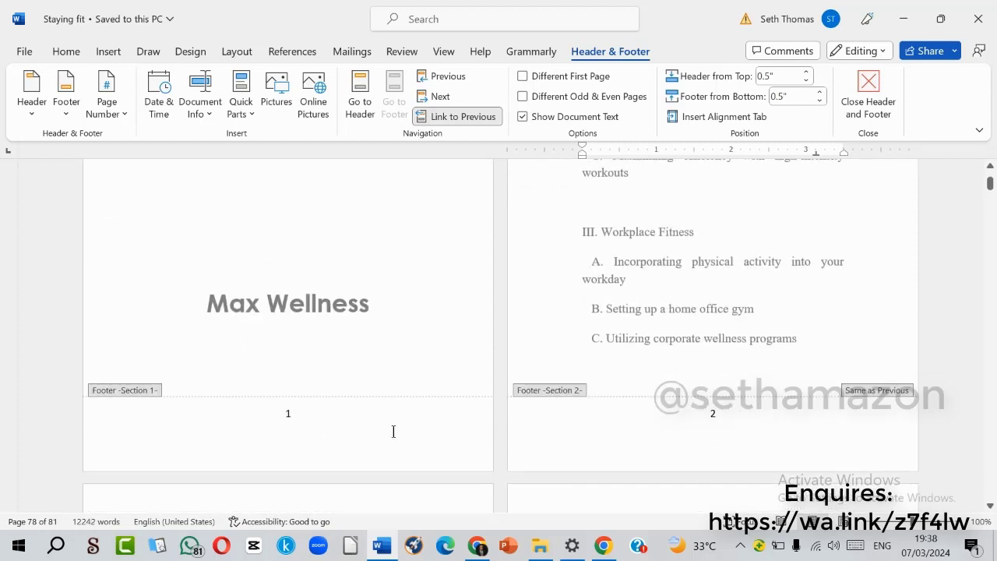
# Remove the page number from the title page by giving Section 1 a different first-page footer.
pyautogui.click(319, 436)
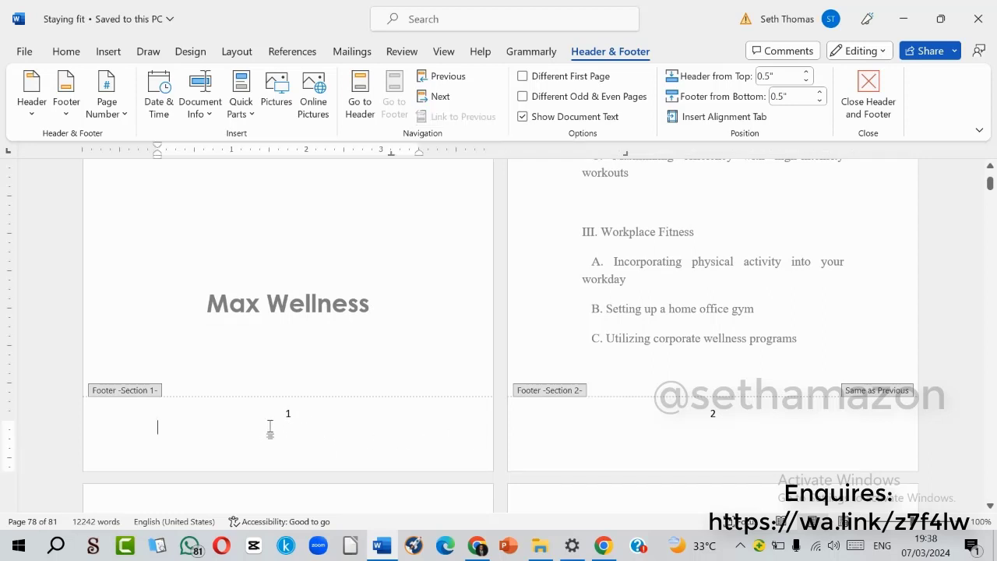
pyautogui.press('BackSpace')
pyautogui.click(465, 545)
pyautogui.click(547, 78)
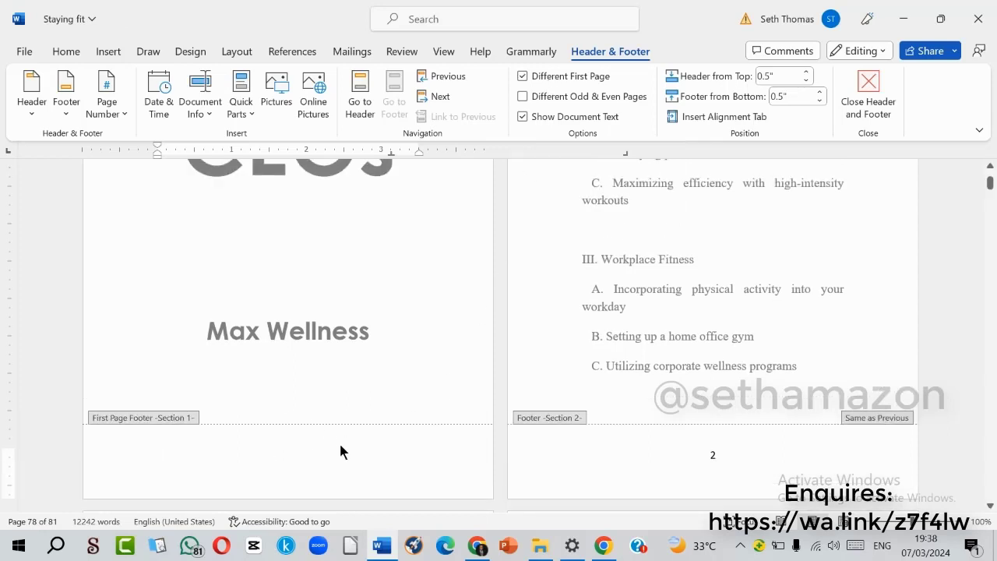
pyautogui.scroll(1, 330, 468)
pyautogui.scroll(-3, 398, 384)
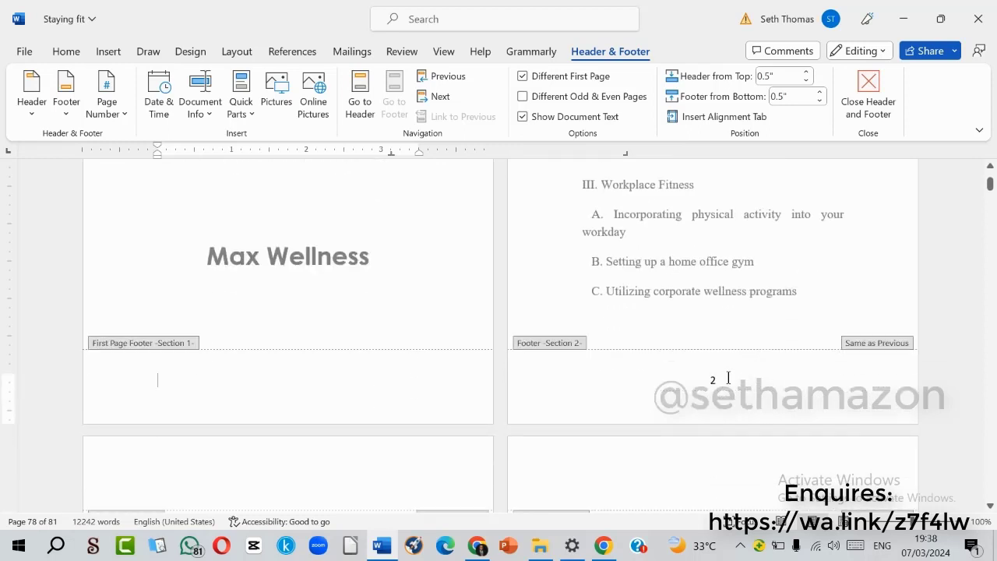
# Format the page numbers of the outline pages in Section 2 as lowercase Roman numerals (i, ii, iii, ...) starting at i.
pyautogui.scroll(7, 737, 364)
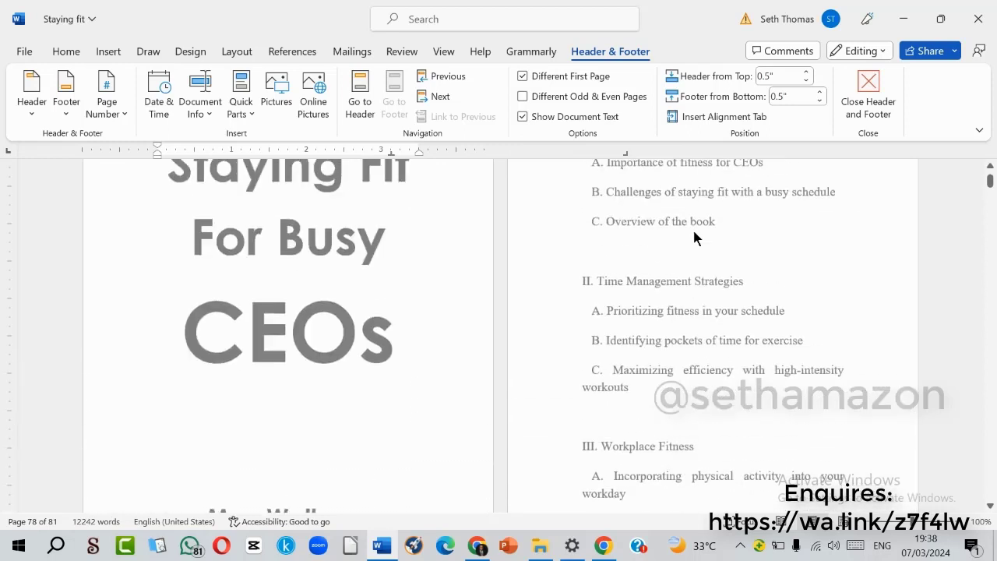
pyautogui.scroll(-8, 693, 227)
pyautogui.scroll(1, 701, 269)
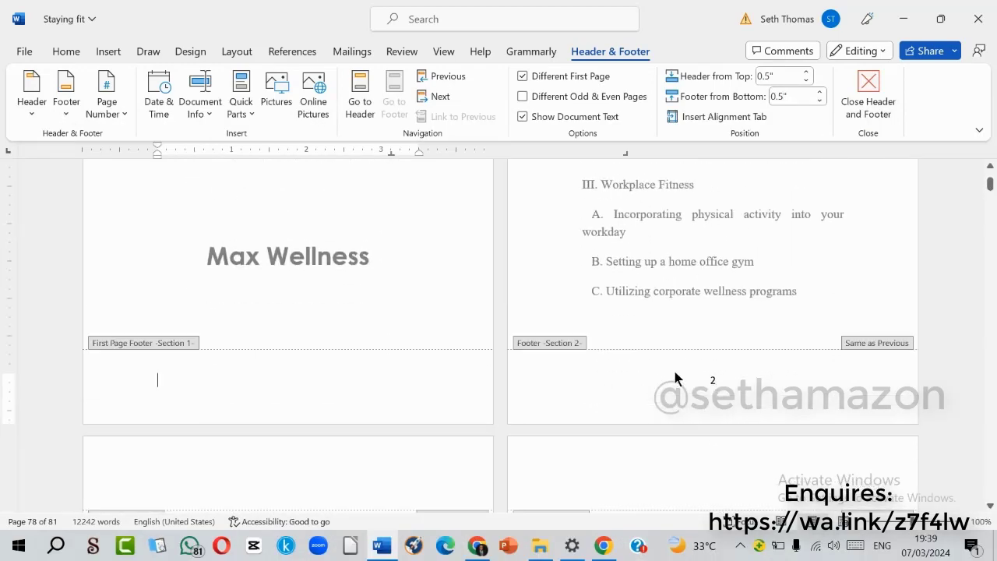
pyautogui.click(723, 380)
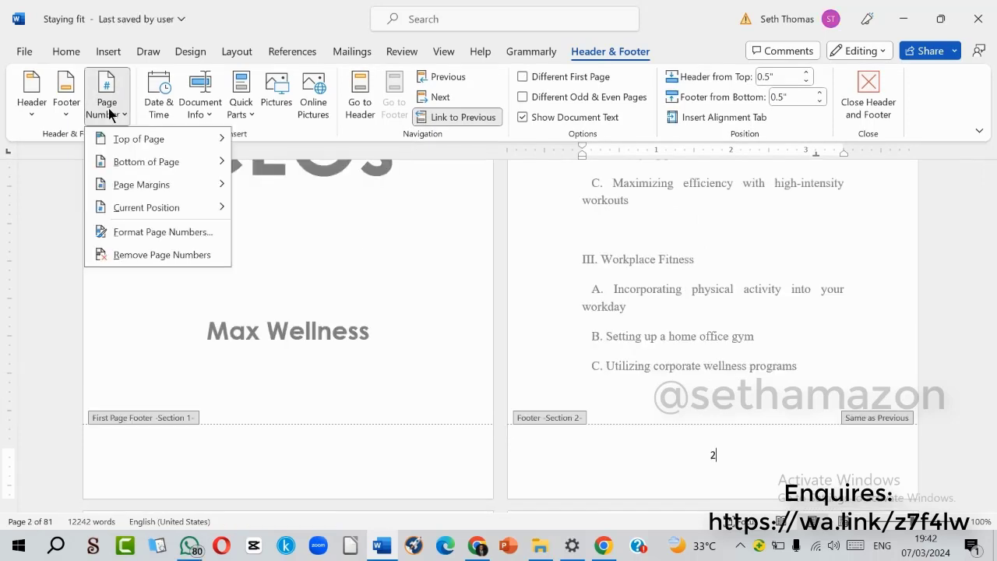
pyautogui.click(147, 233)
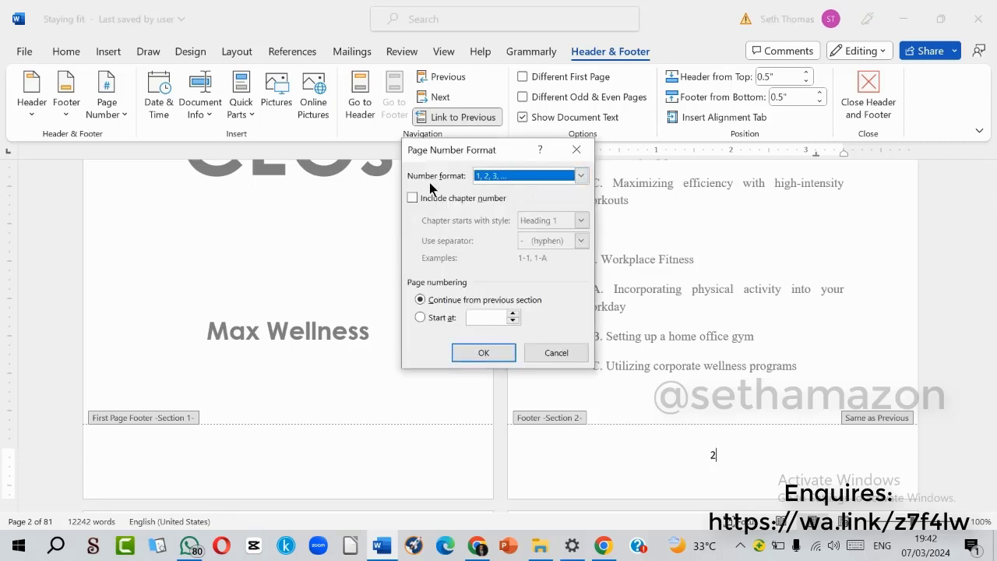
pyautogui.click(500, 179)
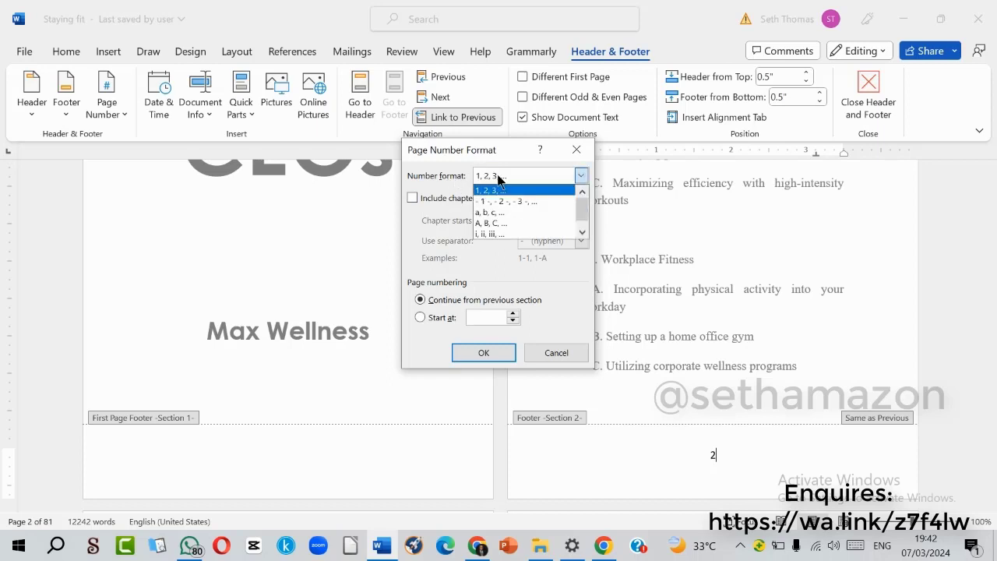
pyautogui.click(493, 234)
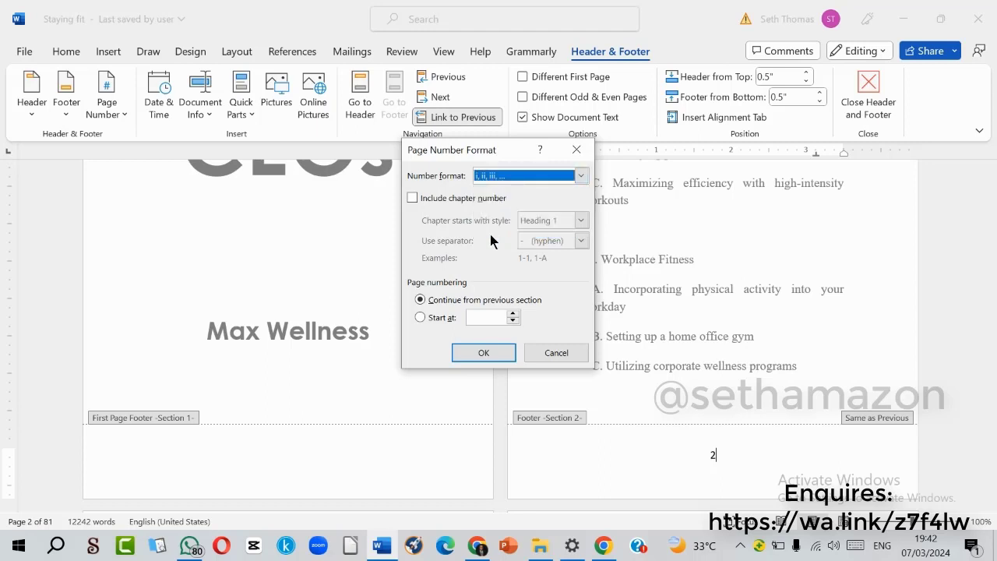
pyautogui.click(439, 320)
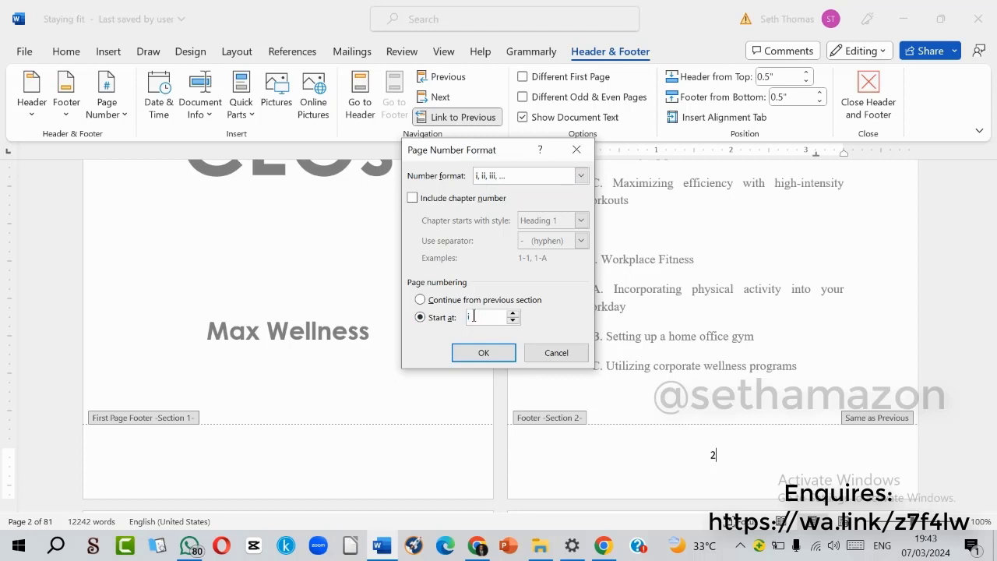
pyautogui.click(483, 353)
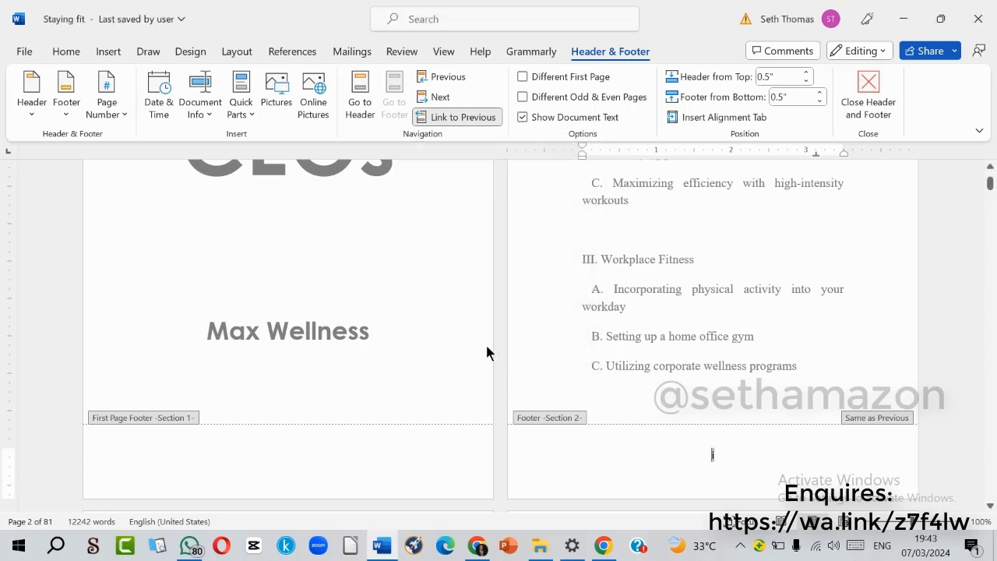
# Examine the footer page numbers from the title page through the outline pages to the first page of the Introduction.
pyautogui.scroll(-3, 776, 378)
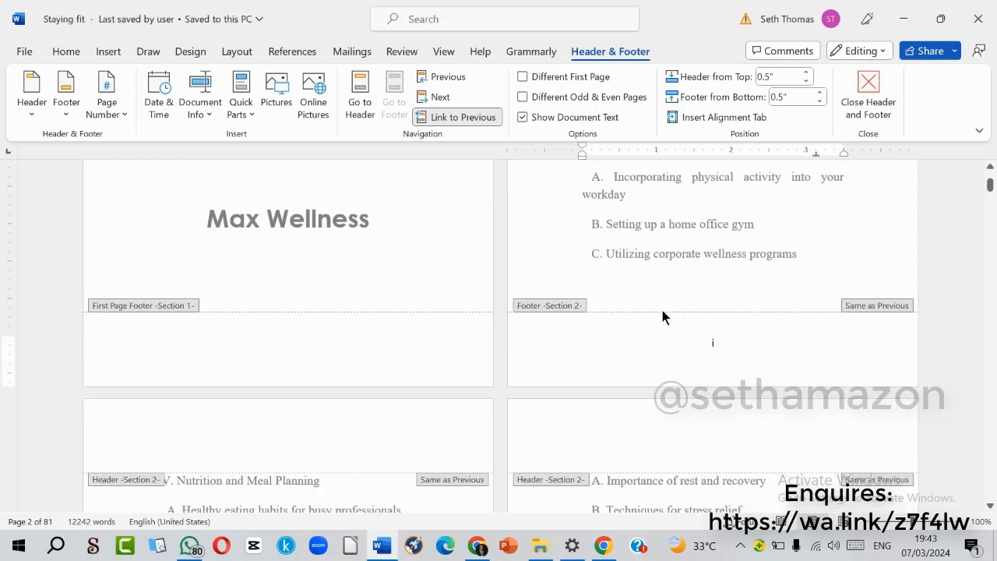
pyautogui.scroll(-13, 680, 349)
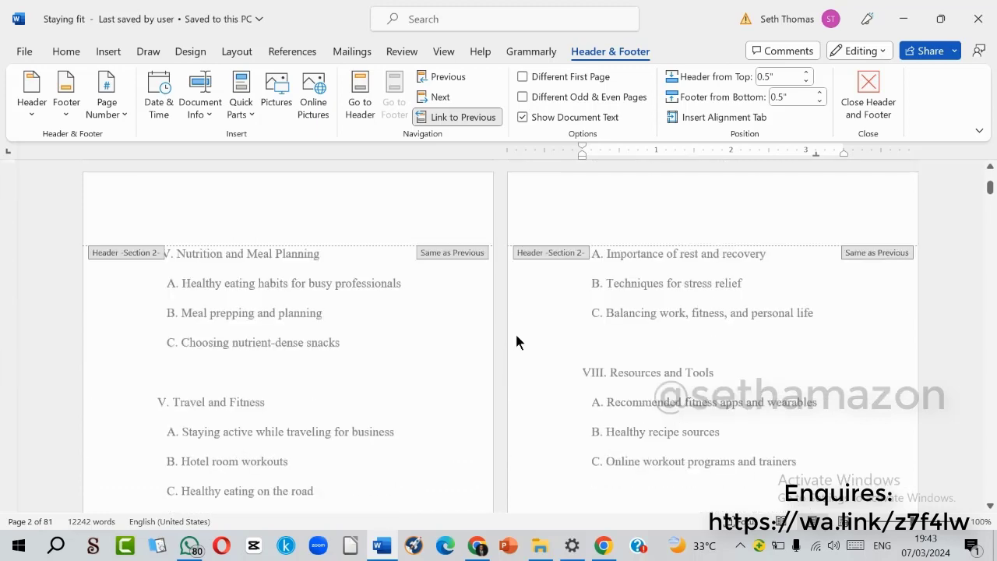
pyautogui.scroll(-4, 583, 273)
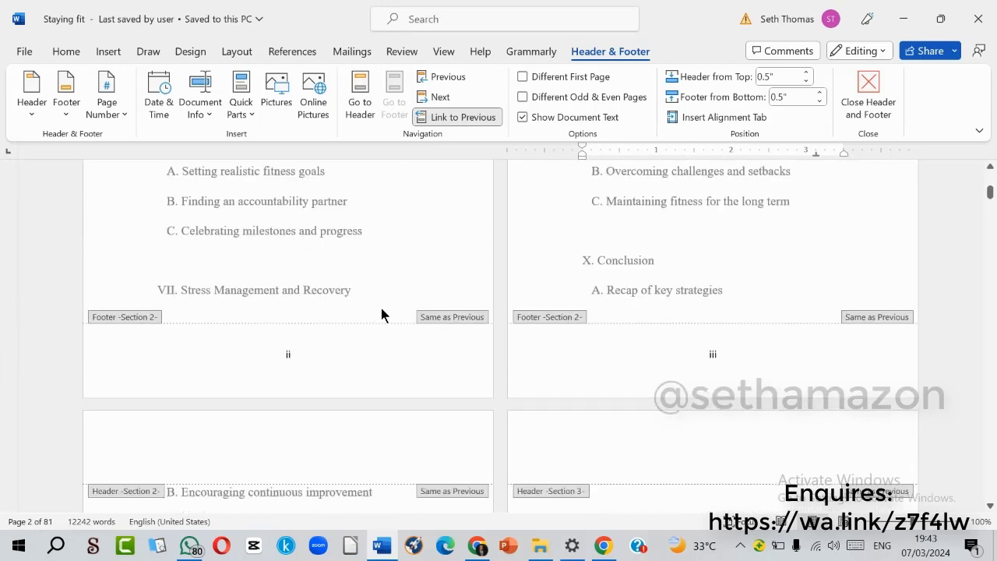
pyautogui.scroll(-6, 390, 294)
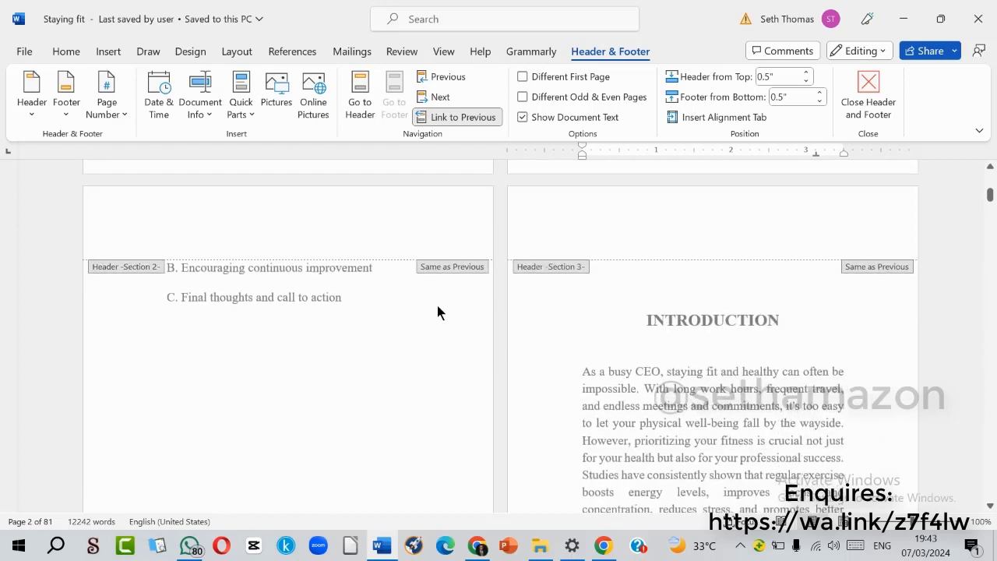
pyautogui.scroll(6, 437, 306)
pyautogui.scroll(20, 437, 312)
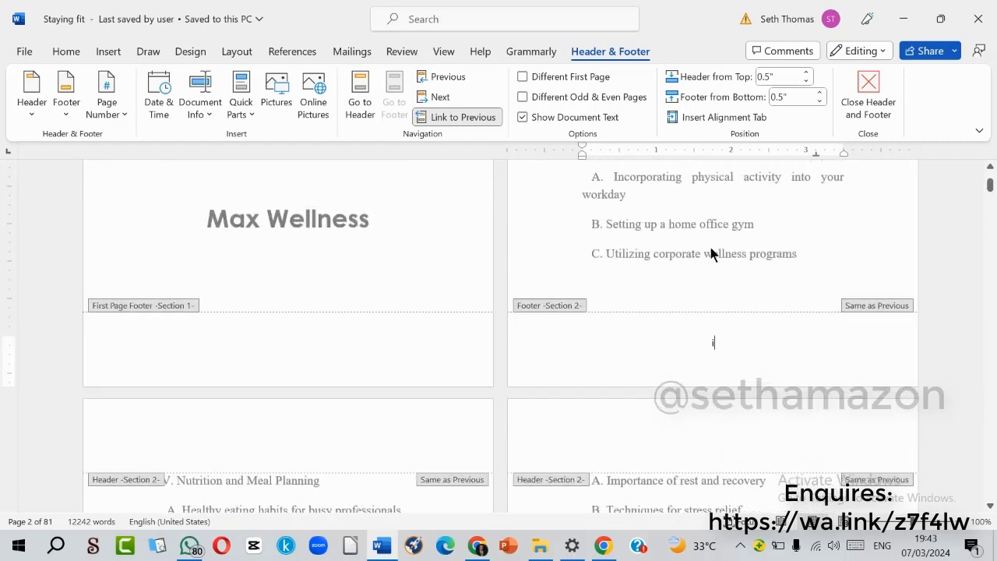
pyautogui.scroll(-20, 632, 225)
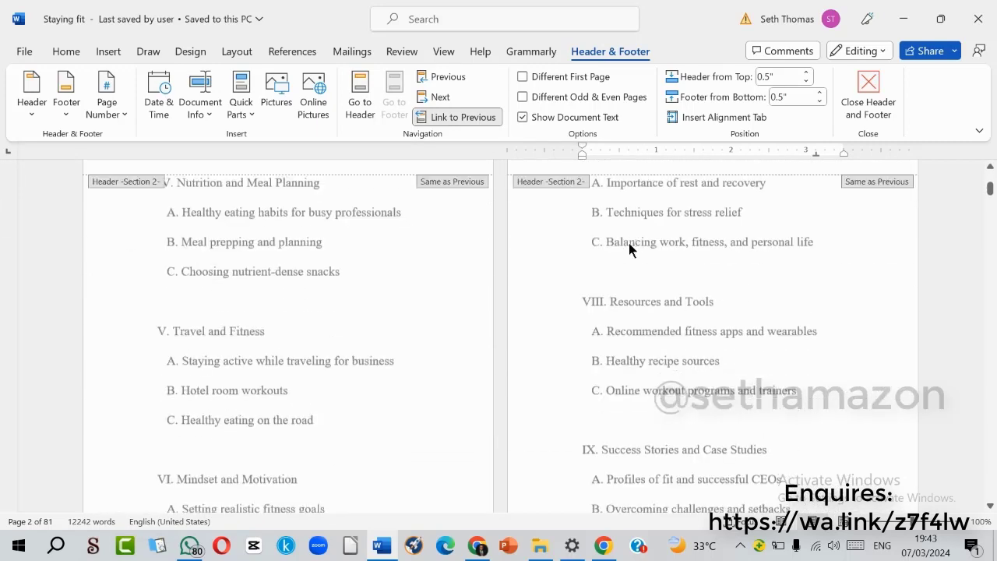
pyautogui.scroll(-4, 741, 306)
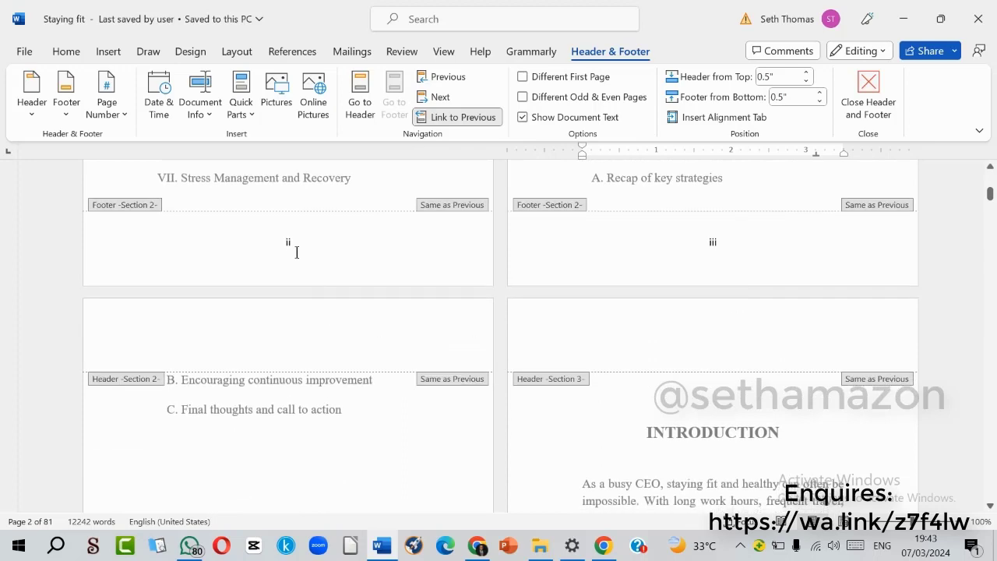
pyautogui.scroll(-8, 721, 260)
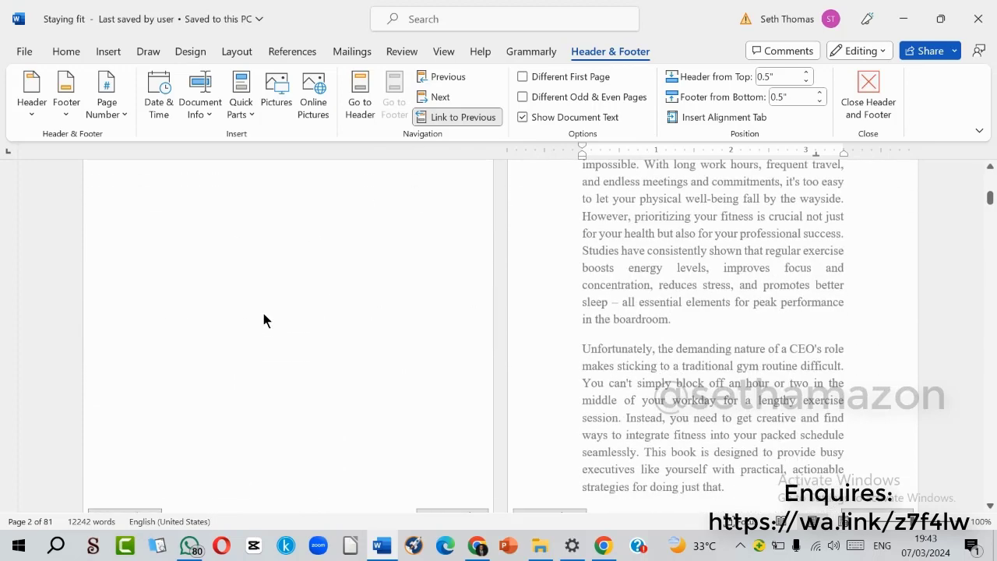
pyautogui.scroll(3, 685, 277)
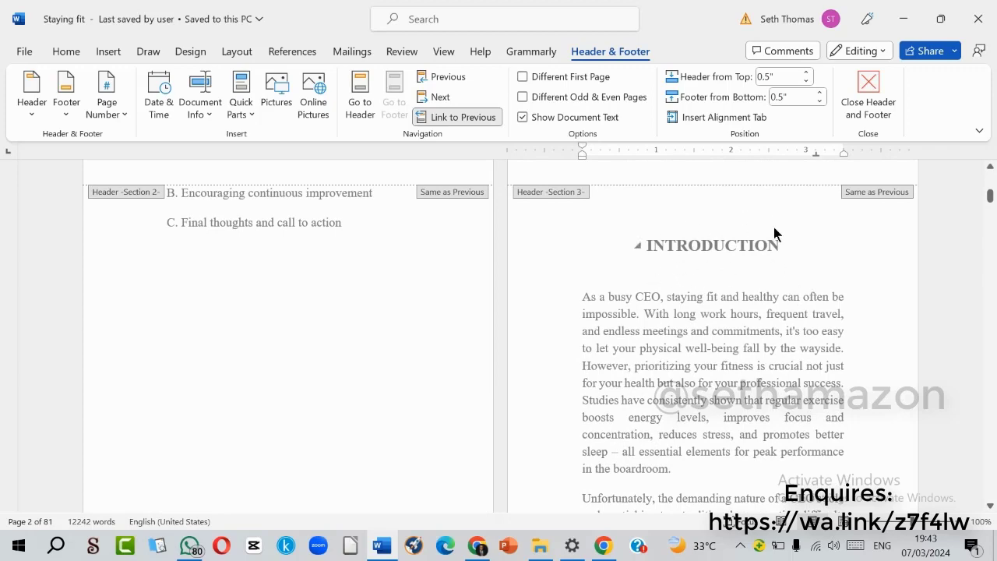
pyautogui.scroll(-9, 780, 262)
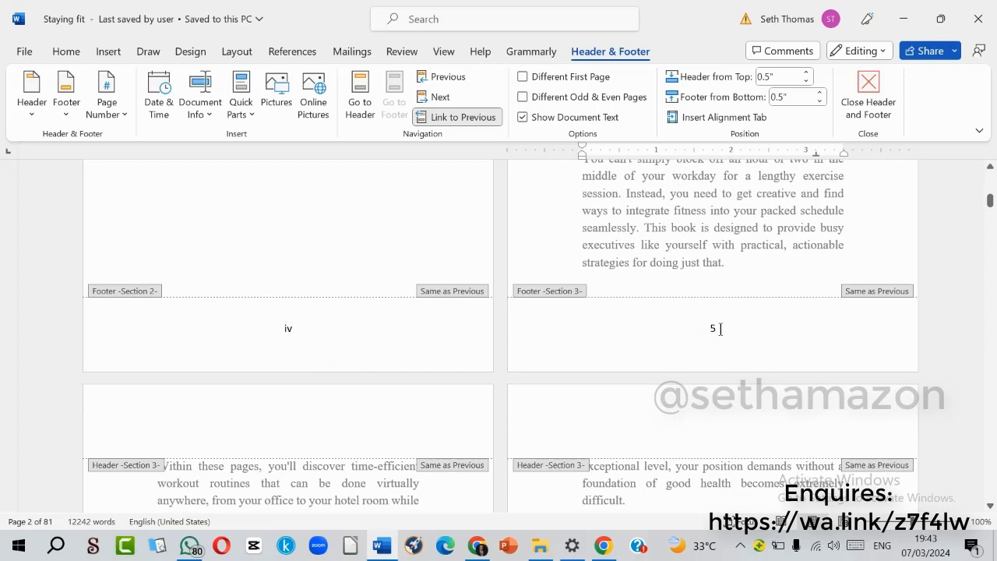
pyautogui.scroll(5, 661, 328)
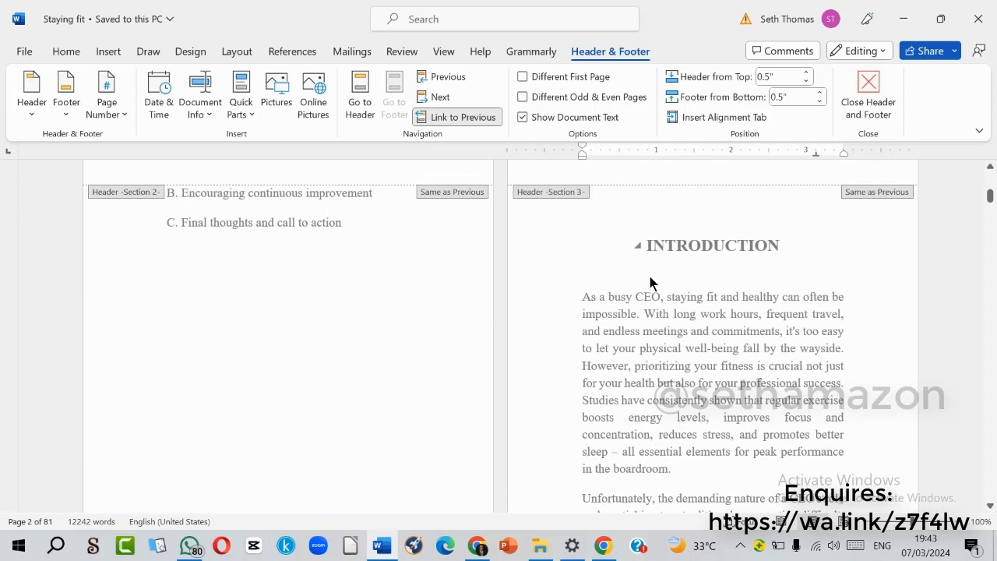
# Set the page numbering of Section 3, which begins with the Introduction, to start at 1.
pyautogui.scroll(-2, 654, 281)
pyautogui.scroll(-6, 715, 267)
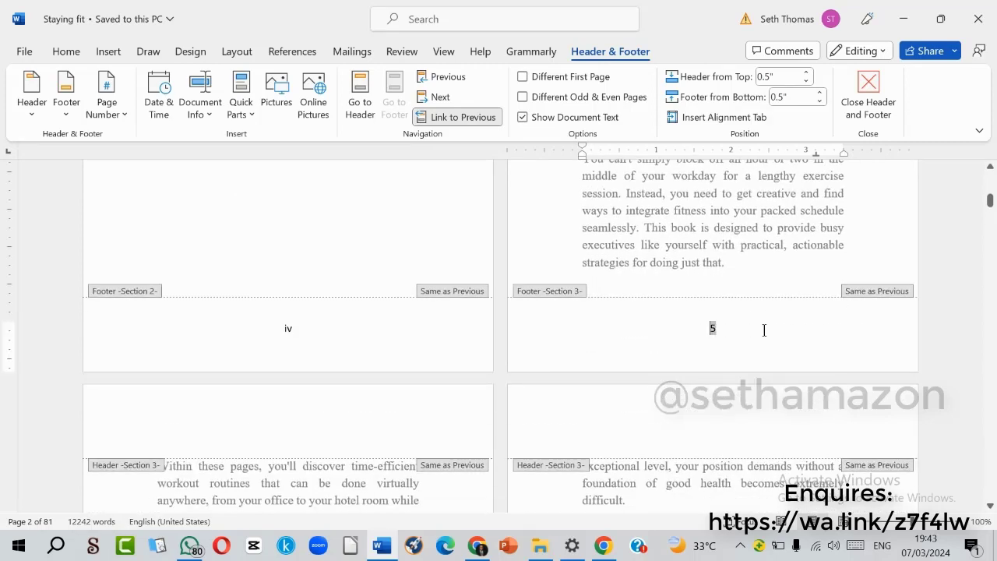
pyautogui.scroll(8, 644, 315)
pyautogui.scroll(-6, 644, 308)
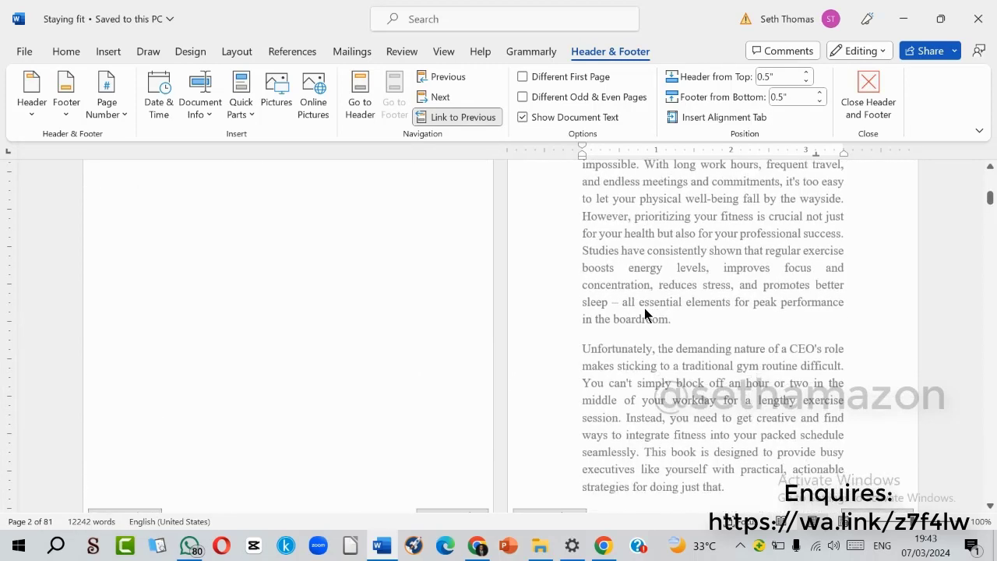
pyautogui.click(735, 418)
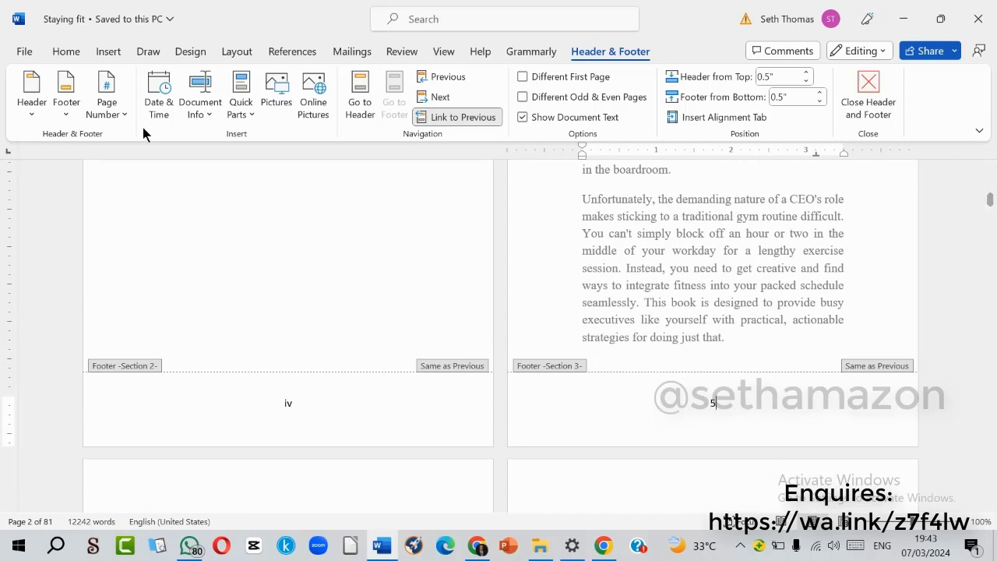
pyautogui.click(110, 114)
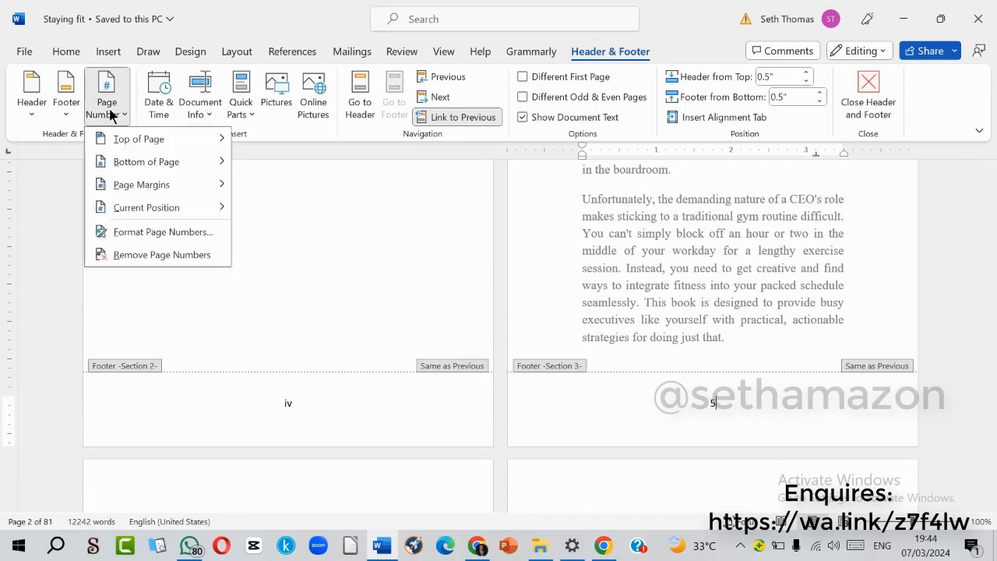
pyautogui.click(174, 234)
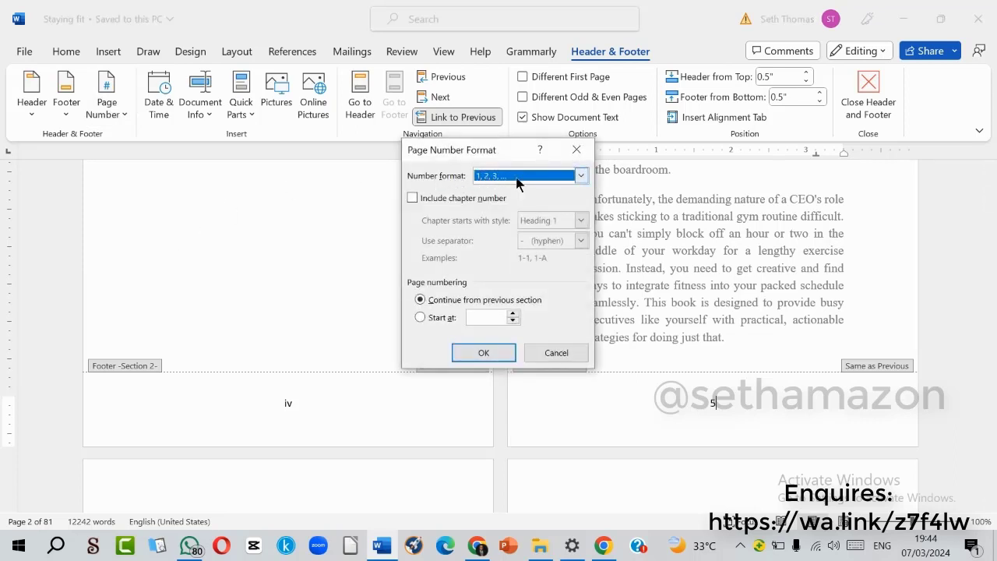
pyautogui.click(419, 317)
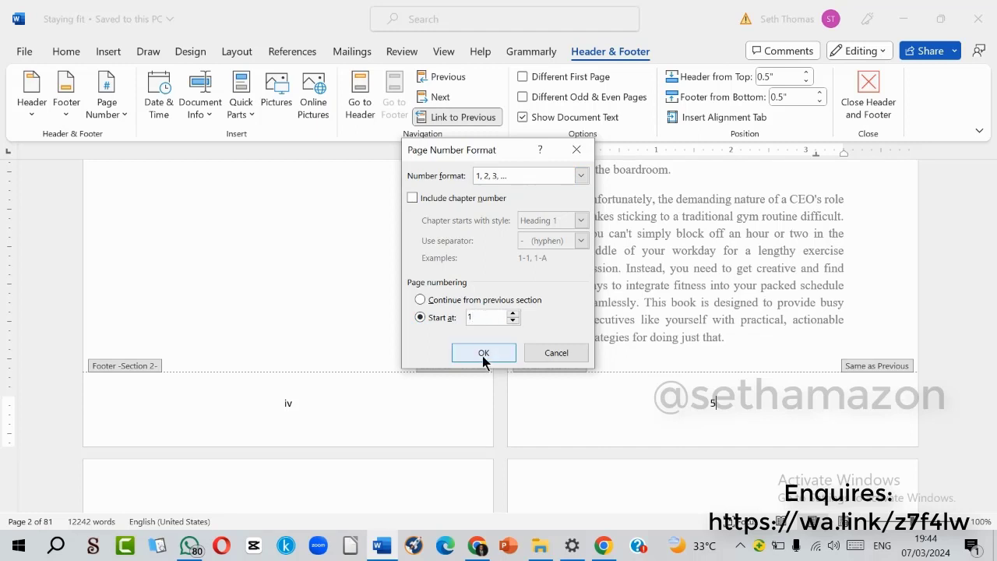
pyautogui.click(483, 353)
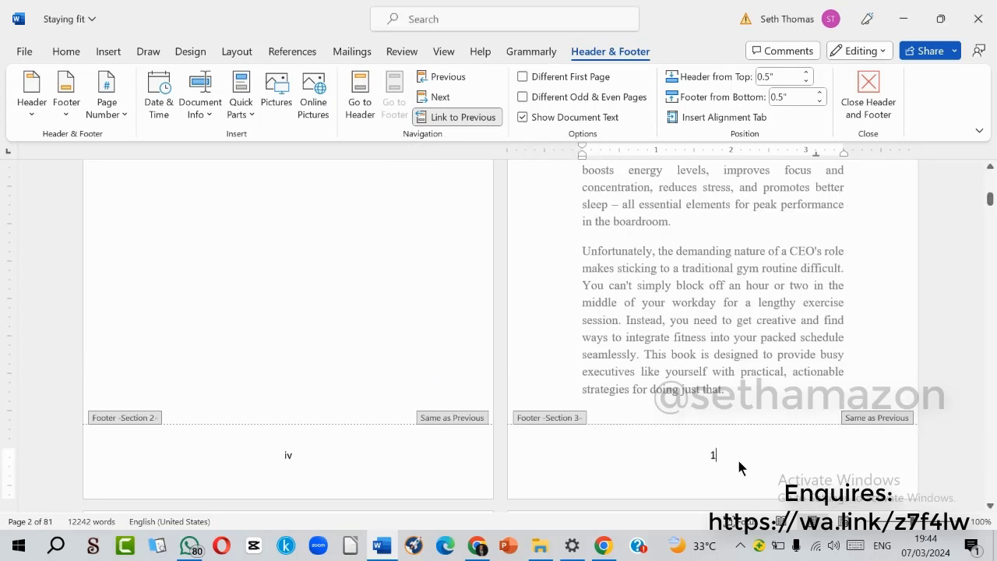
# Check the footer page numbering from the end of the outline and the Introduction through to the Chapter 9 Conclusion pages.
pyautogui.scroll(2, 723, 458)
pyautogui.scroll(-3, 724, 458)
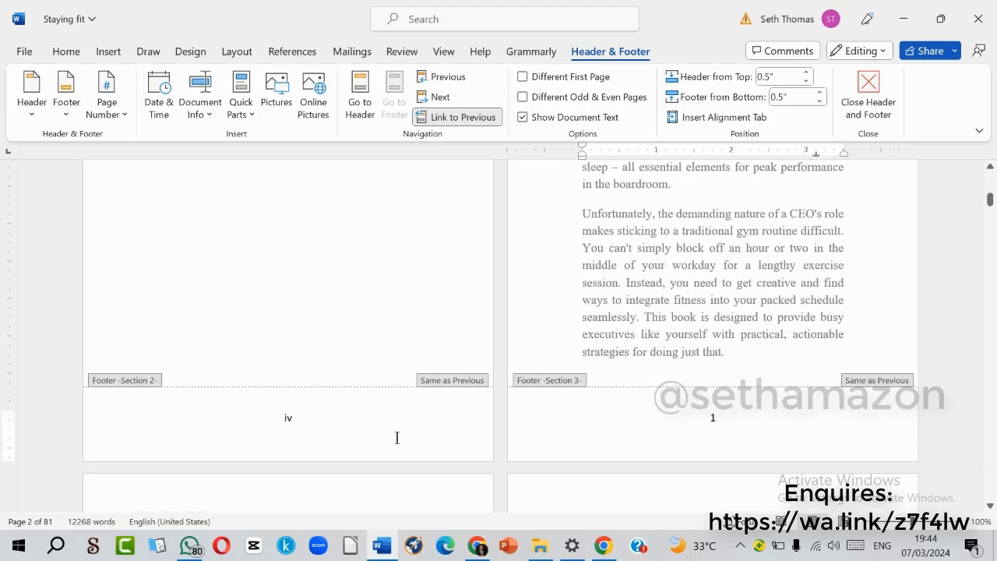
pyautogui.click(313, 417)
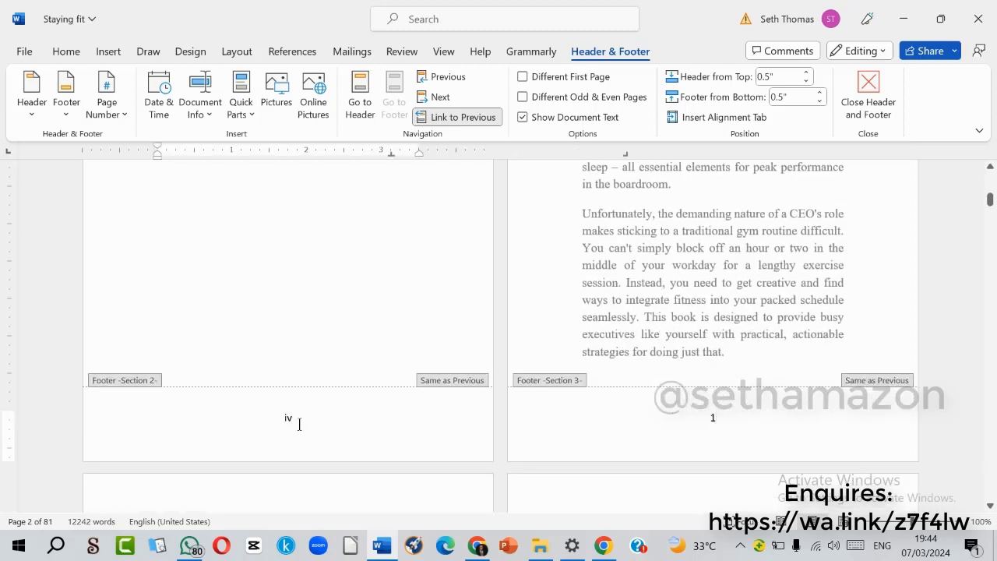
pyautogui.scroll(7, 501, 412)
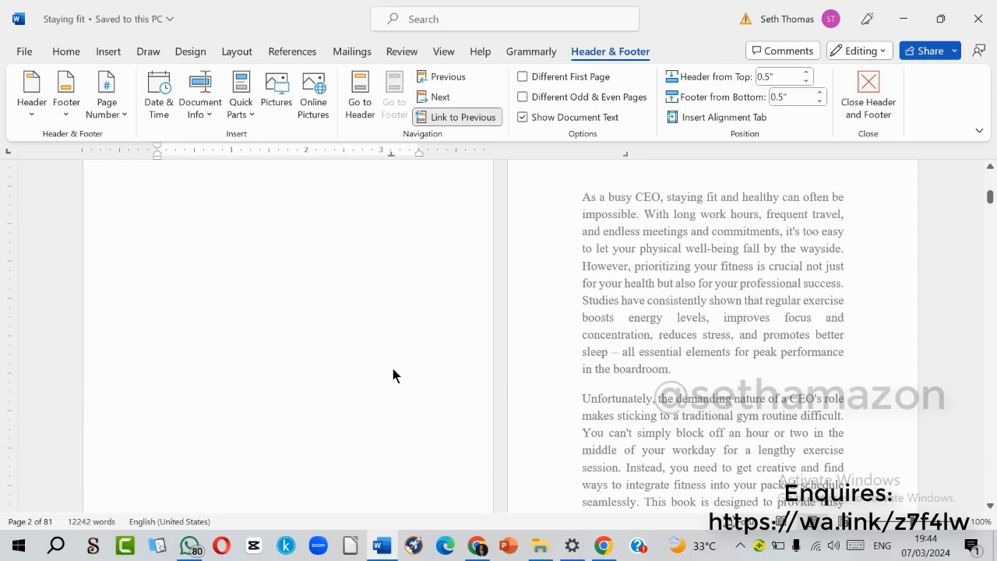
pyautogui.scroll(-4, 476, 389)
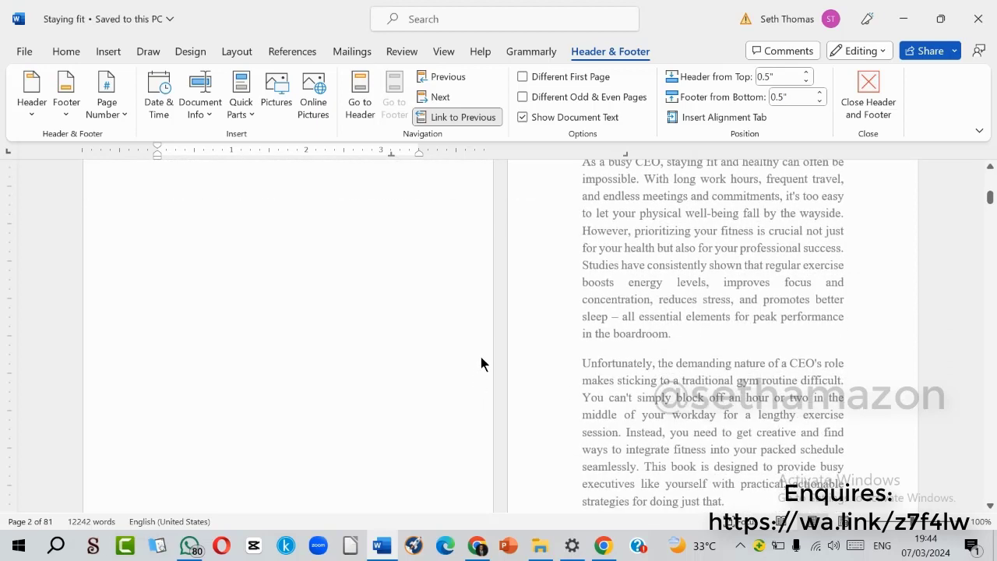
pyautogui.scroll(-8, 554, 311)
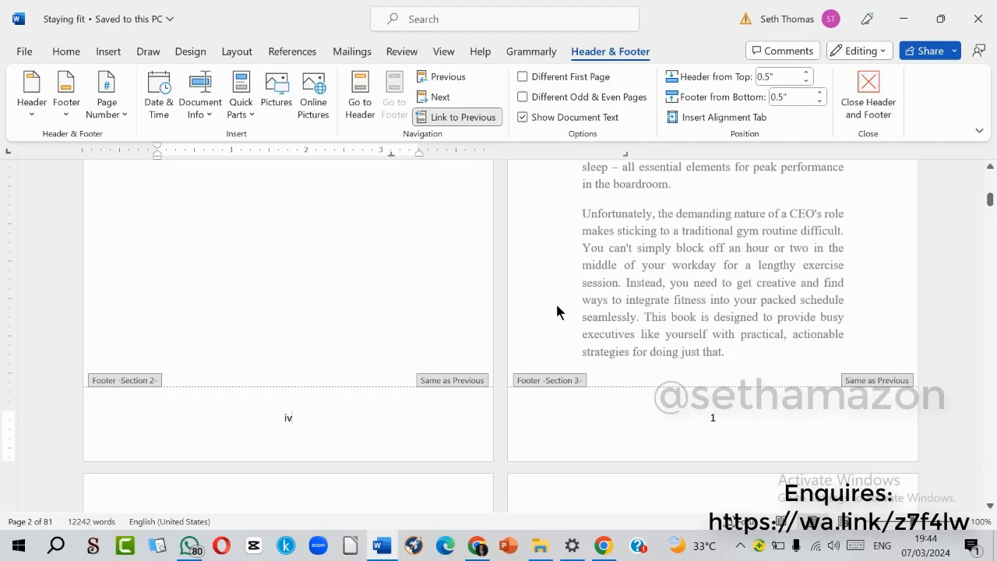
pyautogui.scroll(-12, 691, 267)
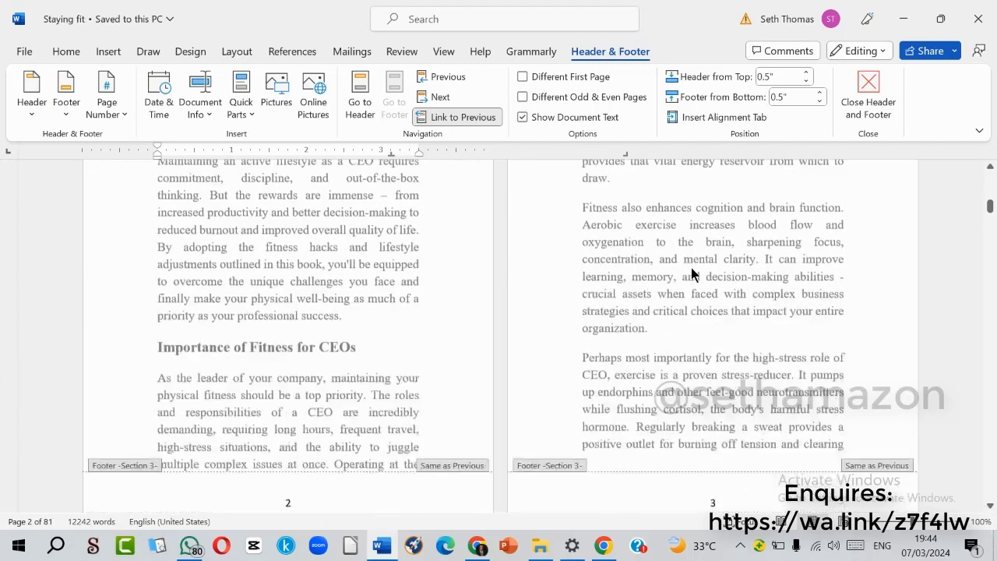
pyautogui.moveTo(993, 212); pyautogui.dragTo(993, 442)
pyautogui.scroll(-11, 690, 347)
pyautogui.scroll(-15, 688, 314)
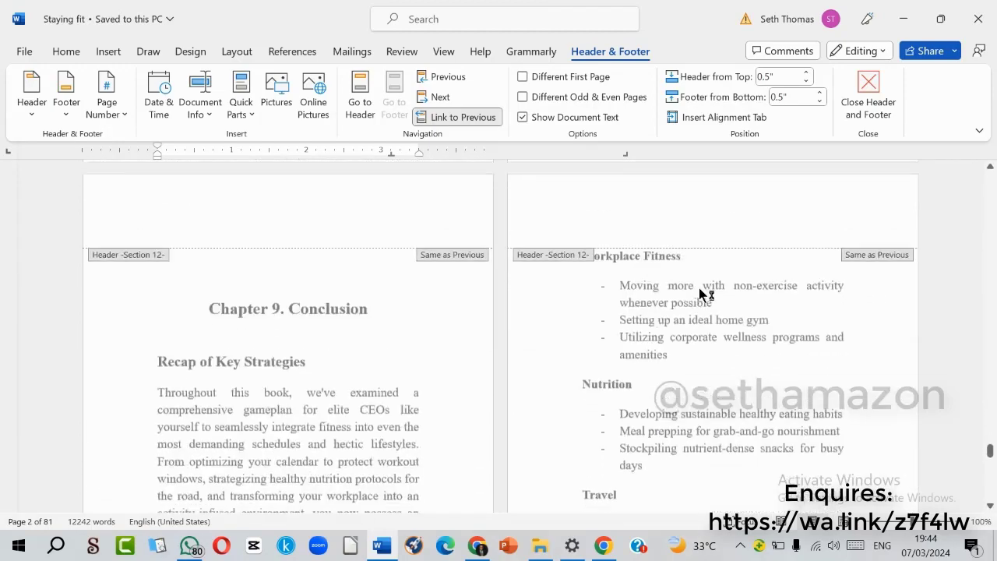
pyautogui.scroll(-10, 575, 290)
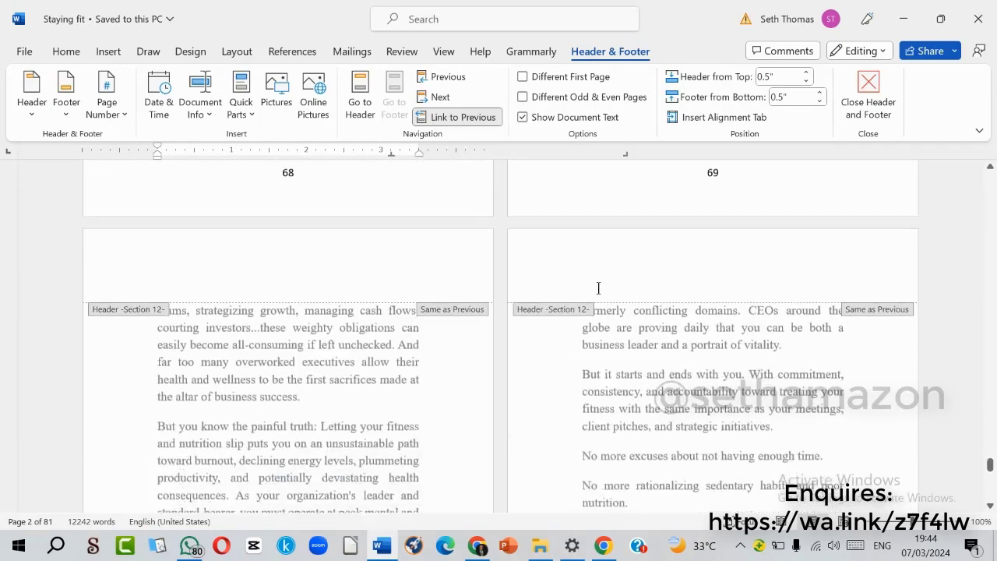
pyautogui.click(443, 324)
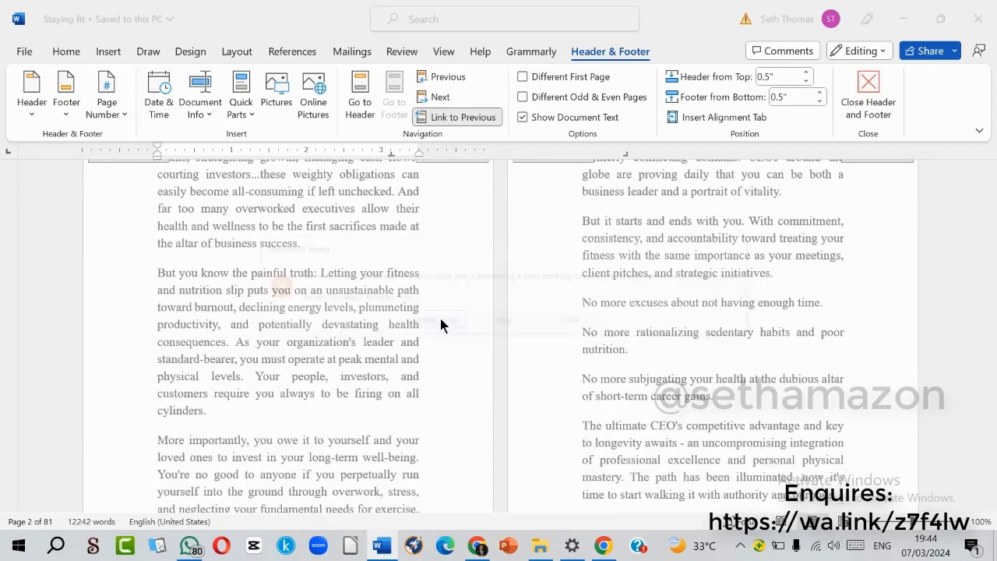
# Examine the footer page numbering from the Conclusion pages through the References to the Copyright Page and the document's last page.
pyautogui.scroll(-10, 705, 324)
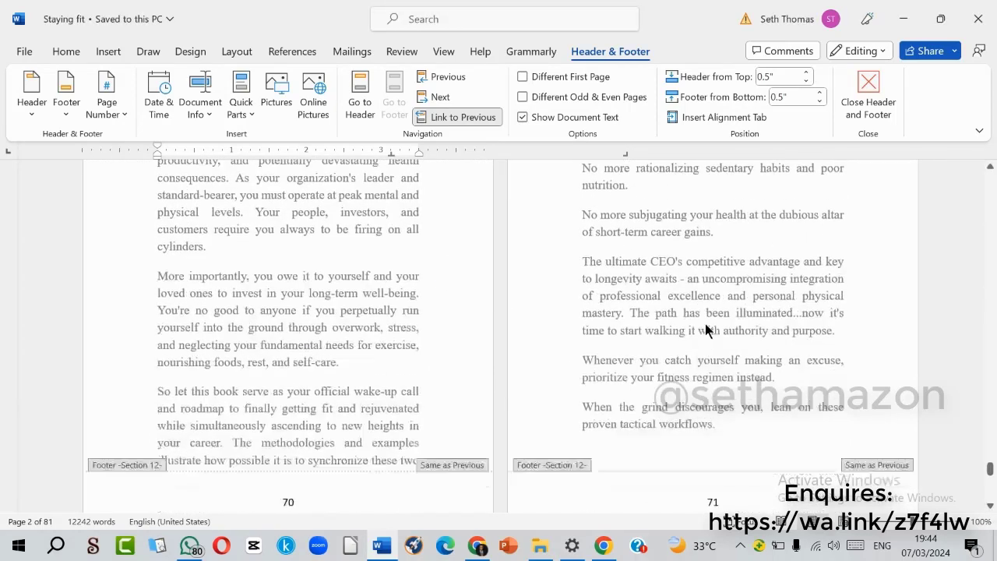
pyautogui.scroll(-10, 705, 323)
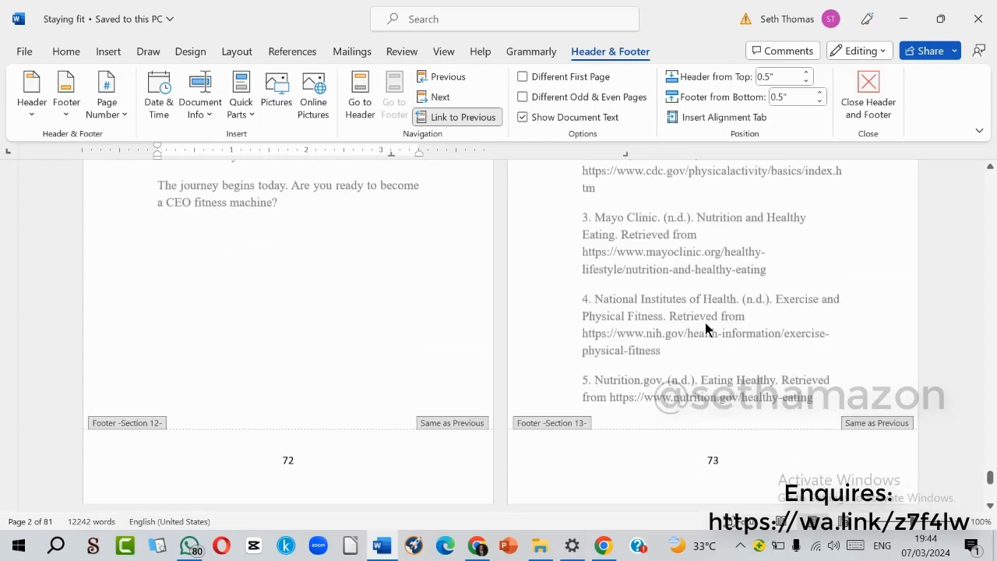
pyautogui.scroll(-10, 653, 304)
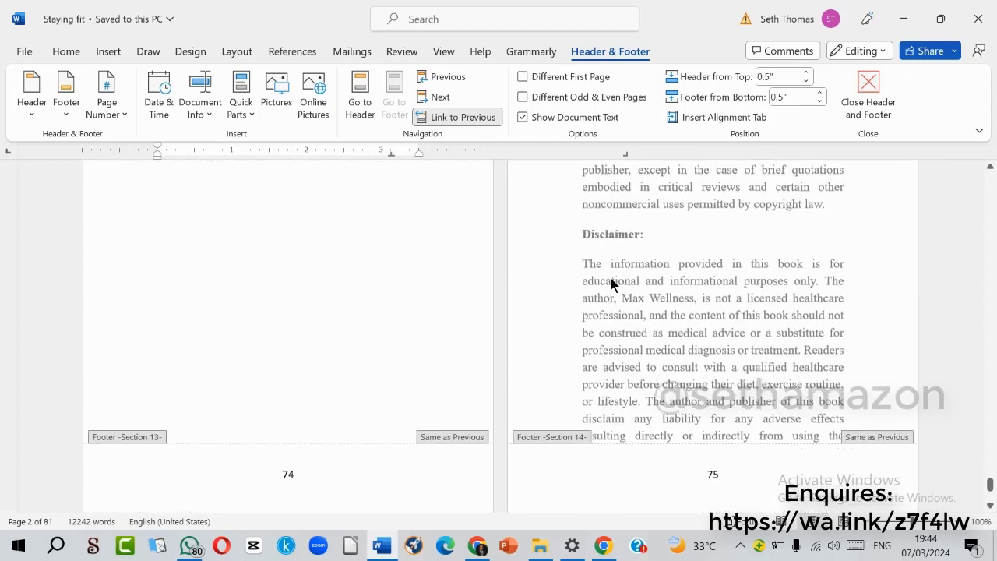
pyautogui.scroll(12, 614, 371)
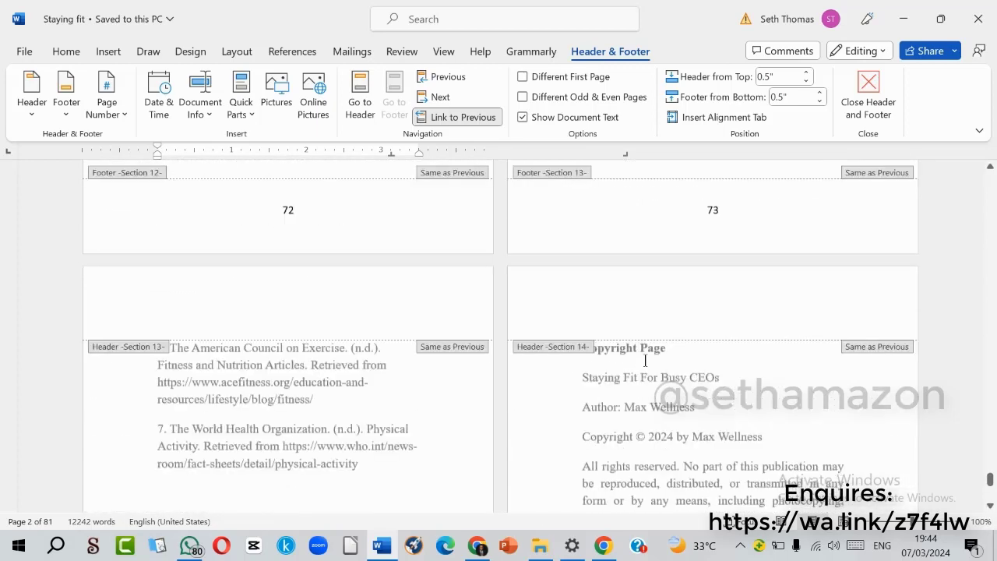
pyautogui.scroll(-3, 647, 420)
pyautogui.doubleClick(656, 335)
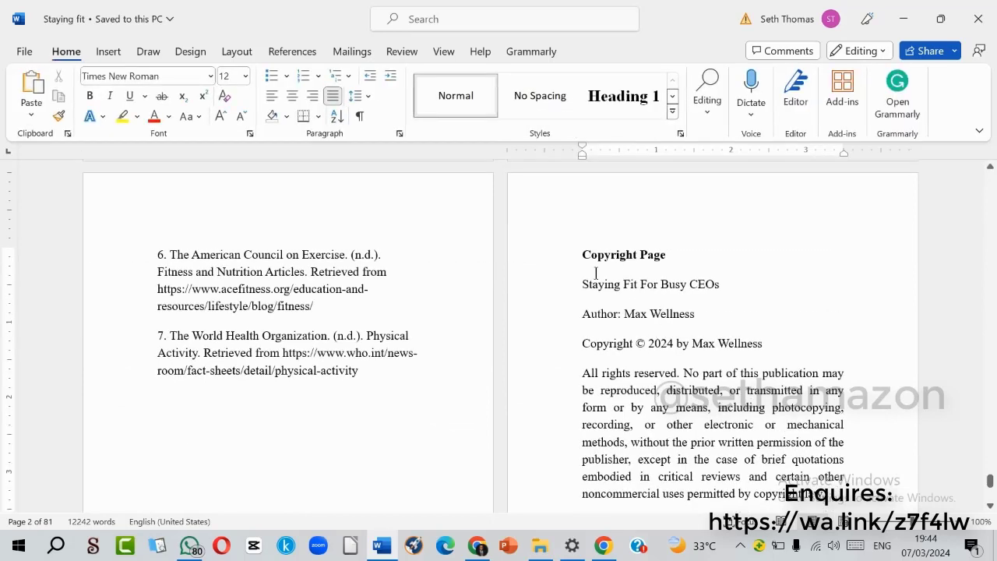
pyautogui.scroll(-3, 596, 273)
pyautogui.scroll(2, 608, 270)
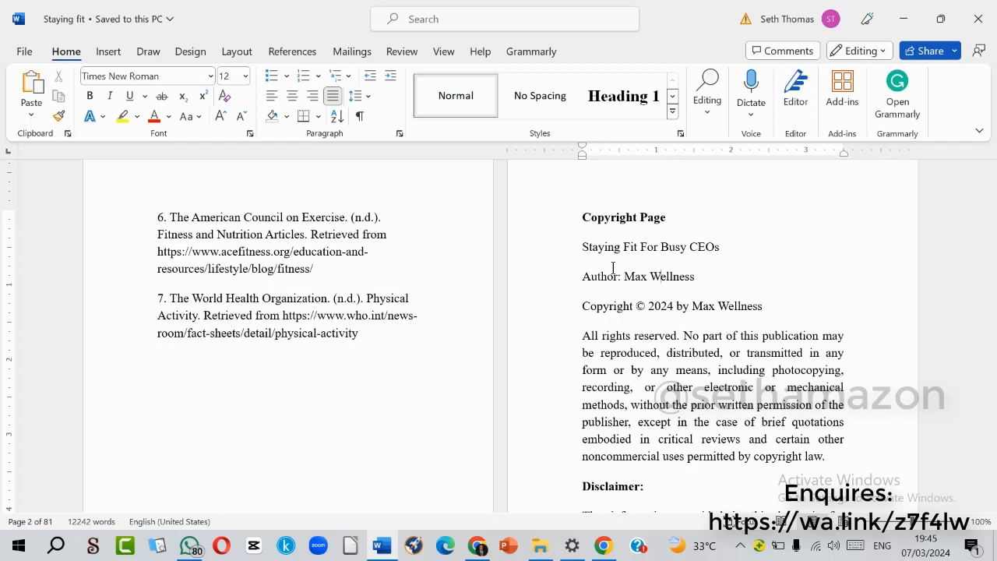
pyautogui.scroll(-5, 651, 265)
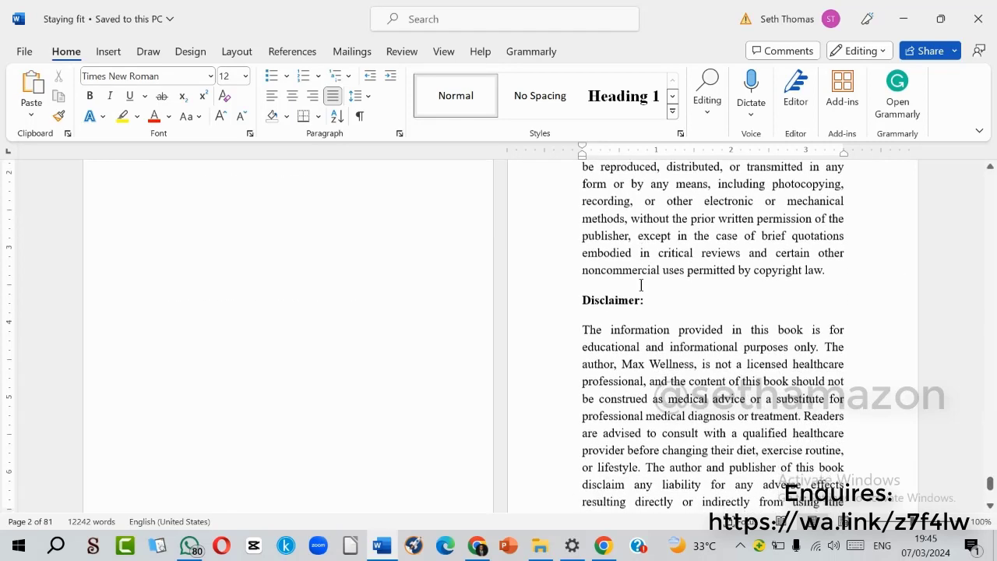
pyautogui.scroll(-2, 641, 286)
pyautogui.scroll(4, 486, 315)
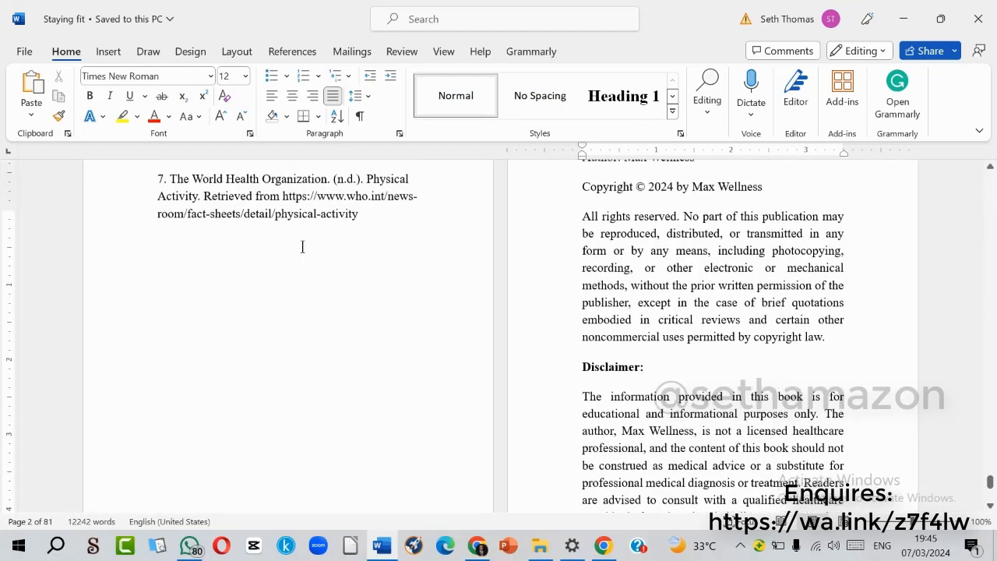
pyautogui.scroll(14, 303, 247)
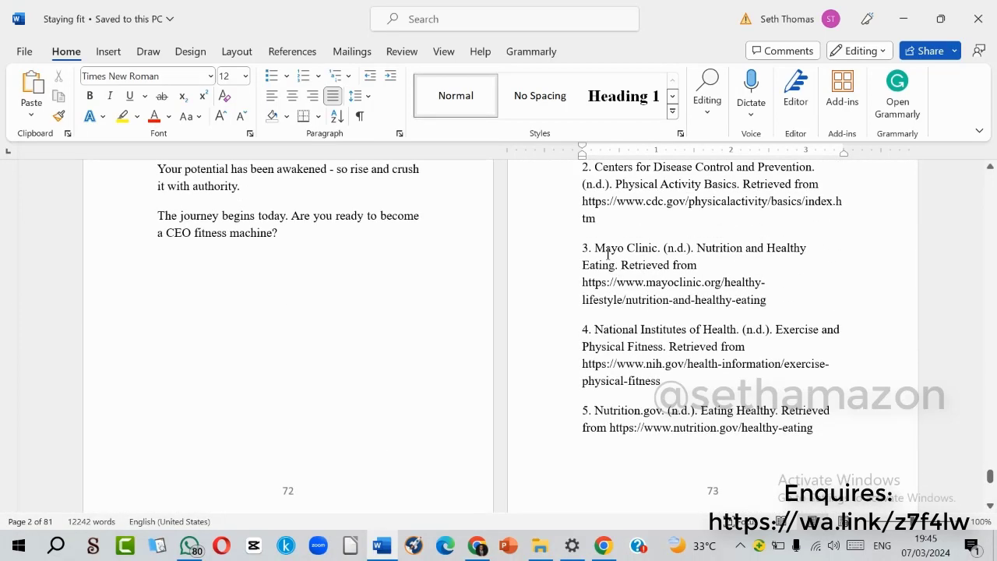
pyautogui.scroll(3, 608, 252)
pyautogui.scroll(-13, 639, 254)
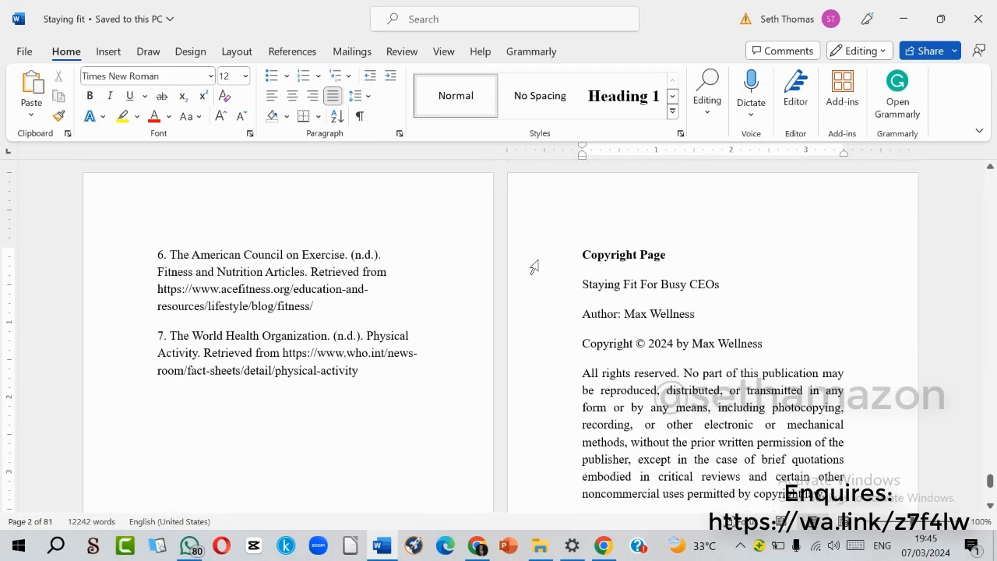
pyautogui.scroll(-15, 741, 342)
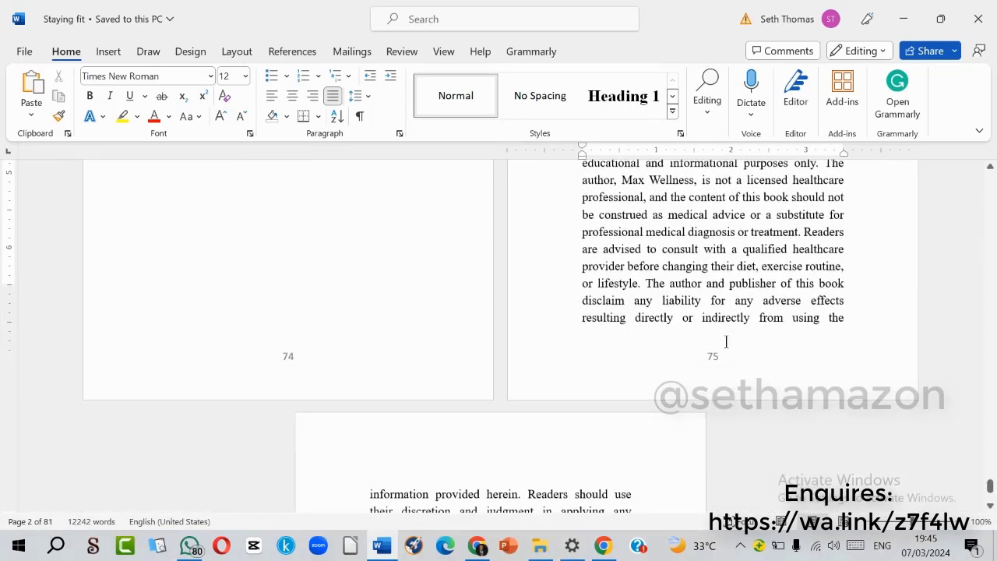
pyautogui.scroll(4, 621, 355)
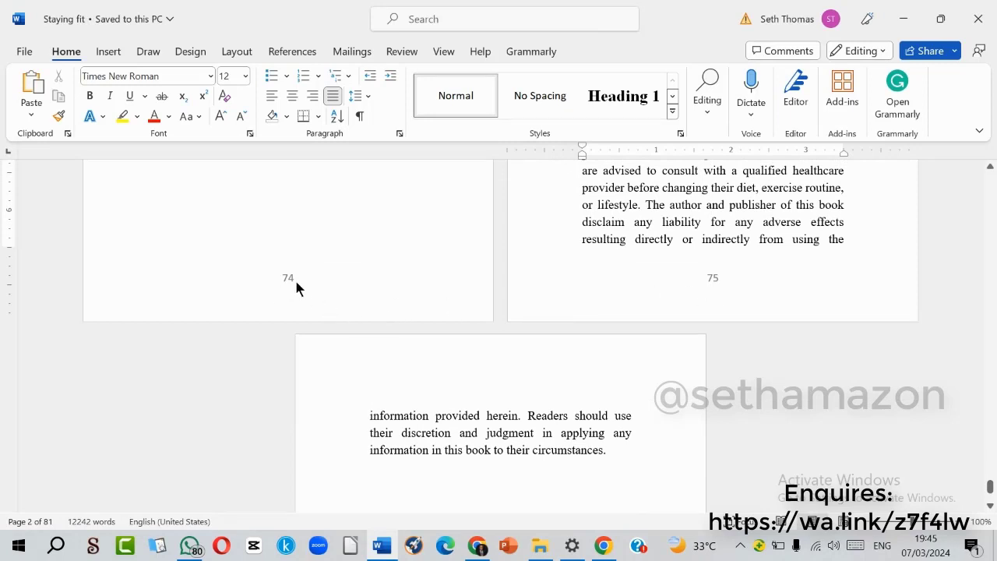
# Format the page numbers of Section 14, the Copyright Page section, as lowercase Roman numerals (i, ii, iii, ...).
pyautogui.doubleClick(741, 288)
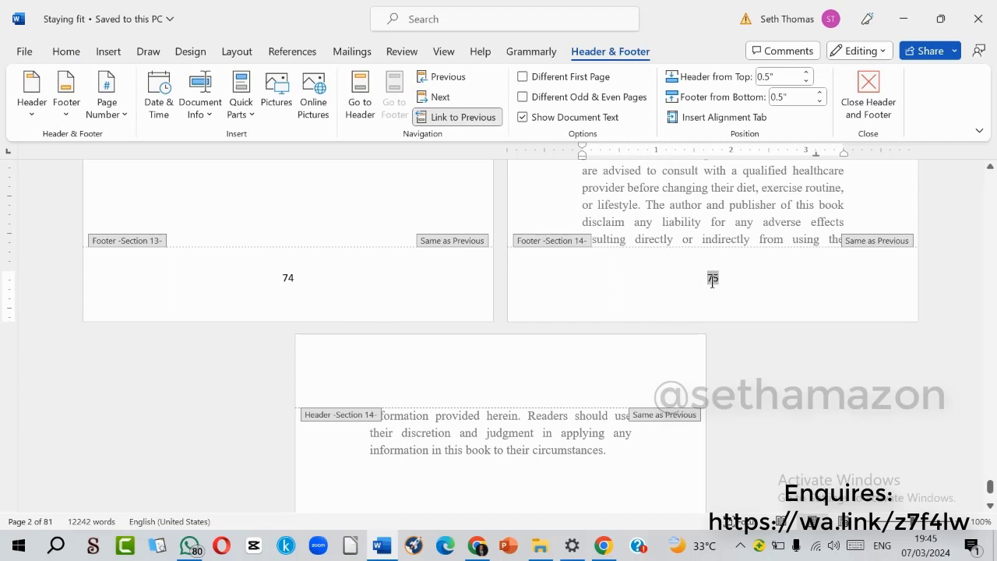
pyautogui.click(97, 114)
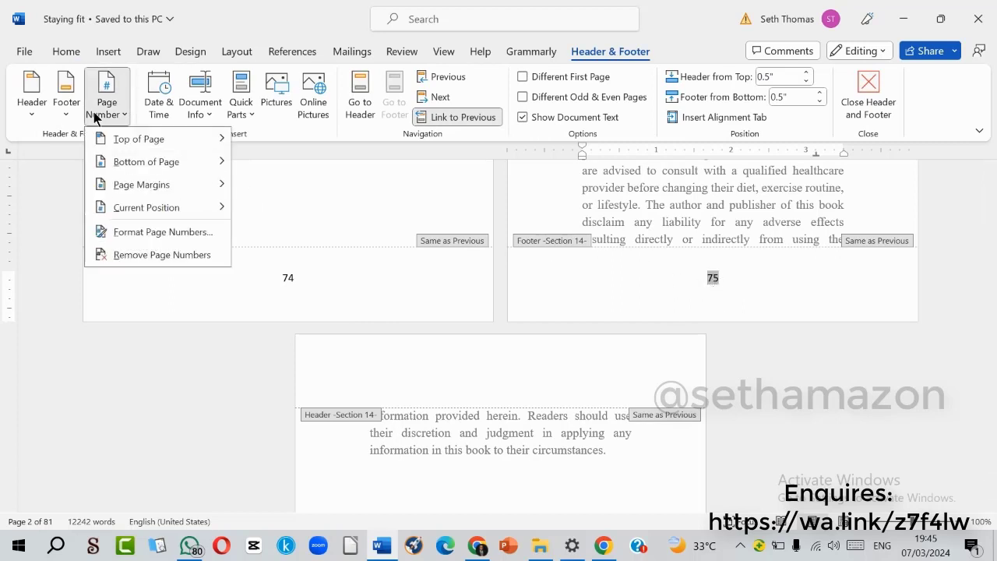
pyautogui.click(162, 232)
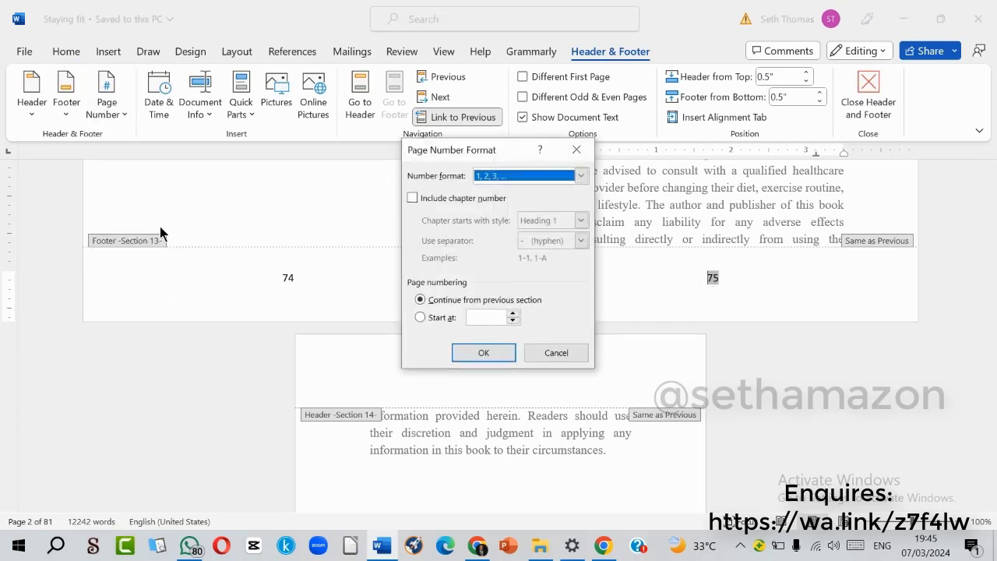
pyautogui.click(513, 175)
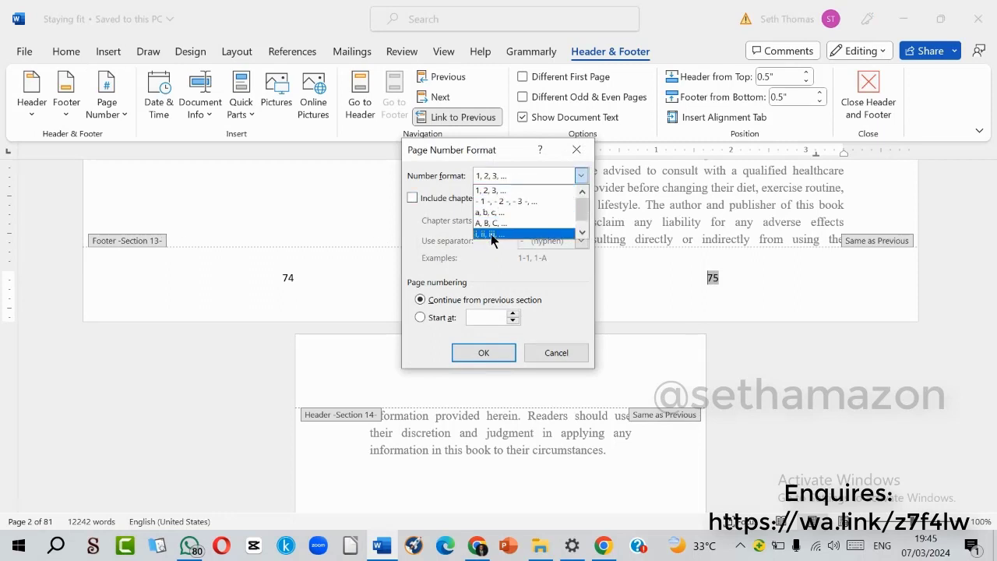
pyautogui.click(491, 234)
pyautogui.click(484, 353)
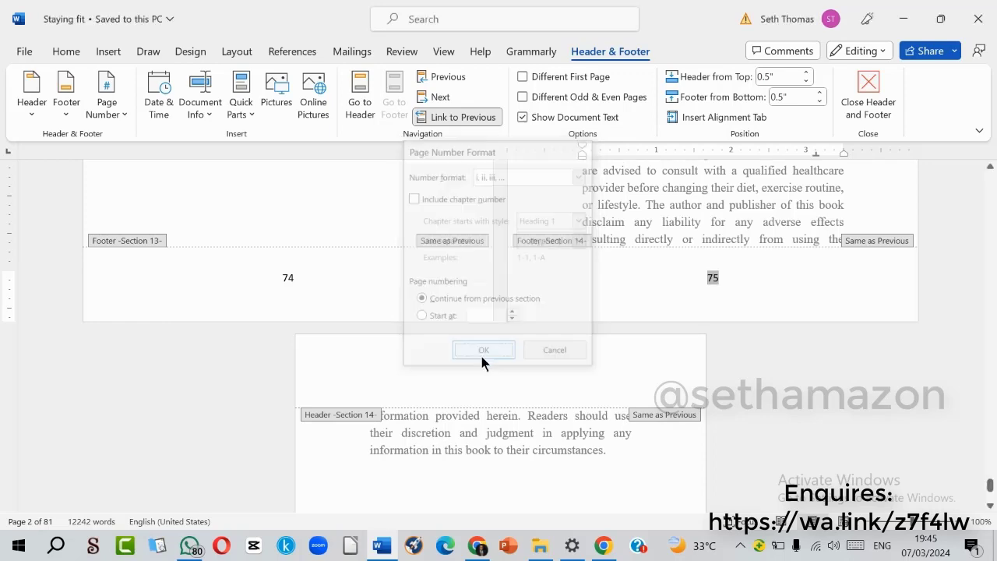
pyautogui.scroll(-2, 753, 419)
pyautogui.click(732, 382)
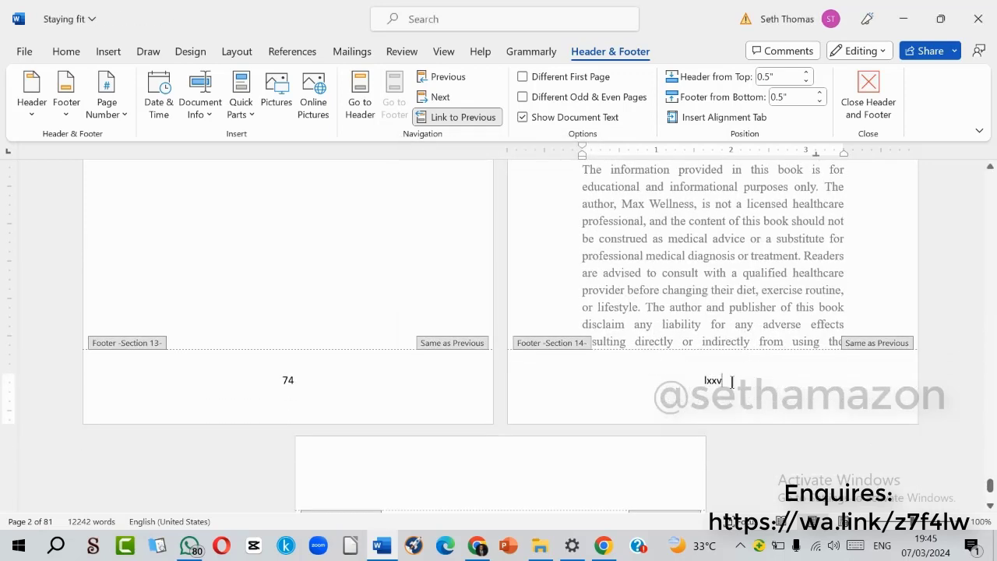
pyautogui.scroll(-10, 703, 378)
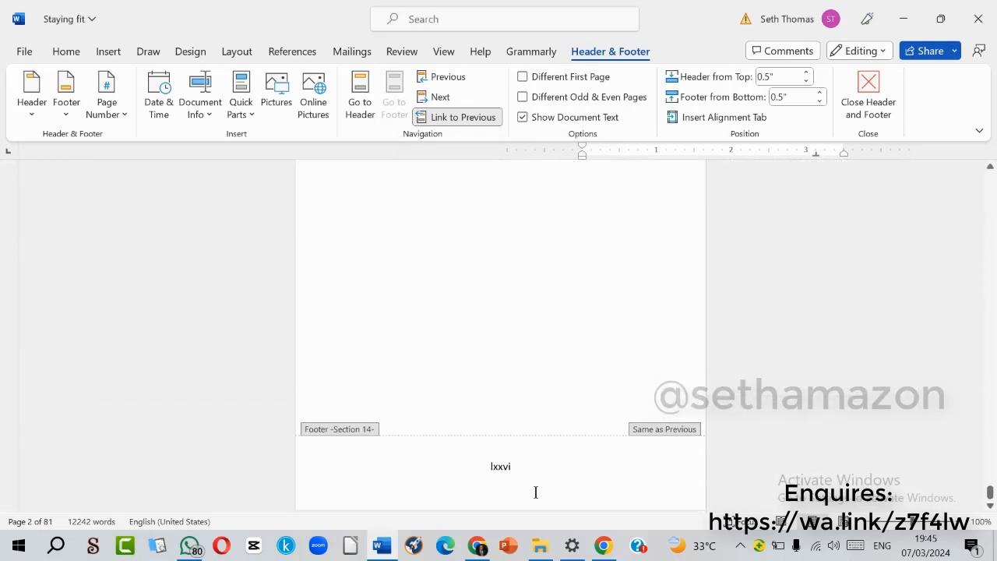
pyautogui.scroll(10, 616, 315)
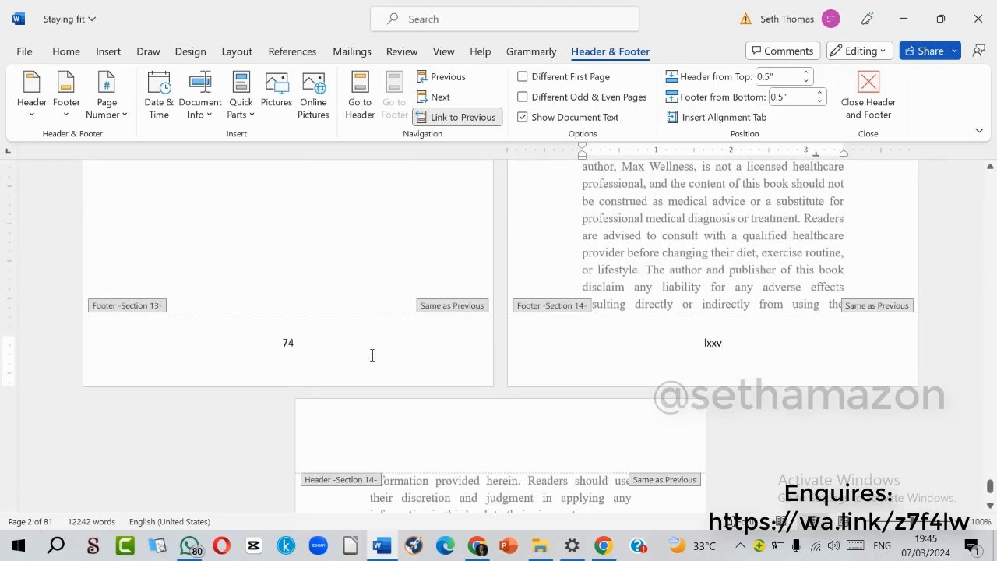
# Close footer editing, return to the body text around the Copyright Page, and save the document.
pyautogui.click(300, 348)
pyautogui.scroll(8, 690, 340)
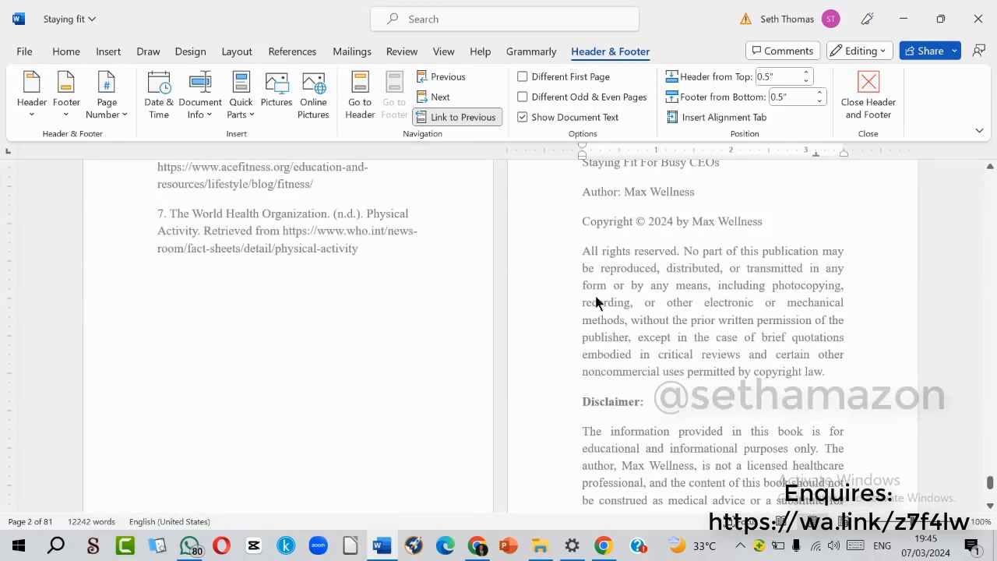
pyautogui.doubleClick(596, 302)
pyautogui.scroll(9, 465, 311)
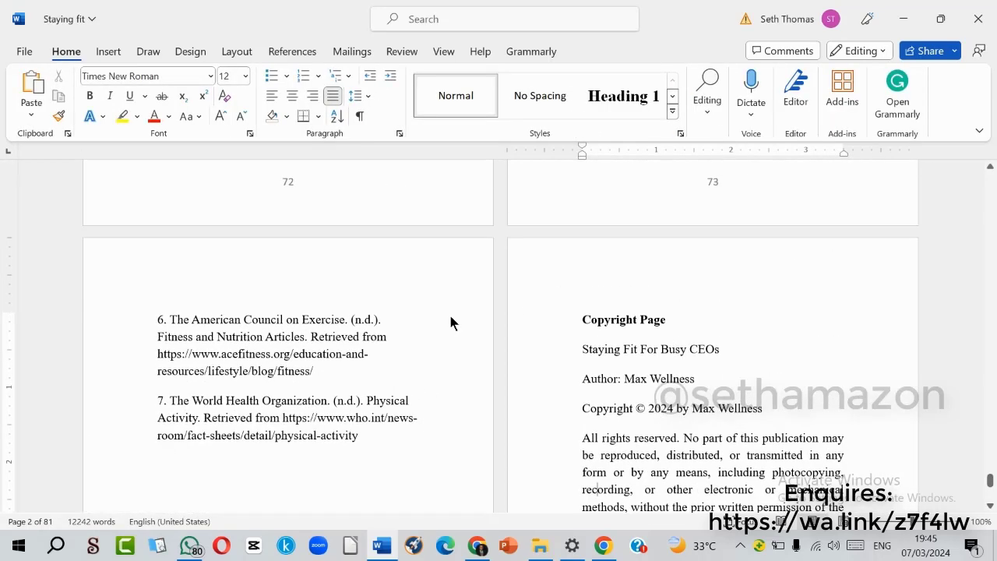
pyautogui.hotkey('ctrl', 's')
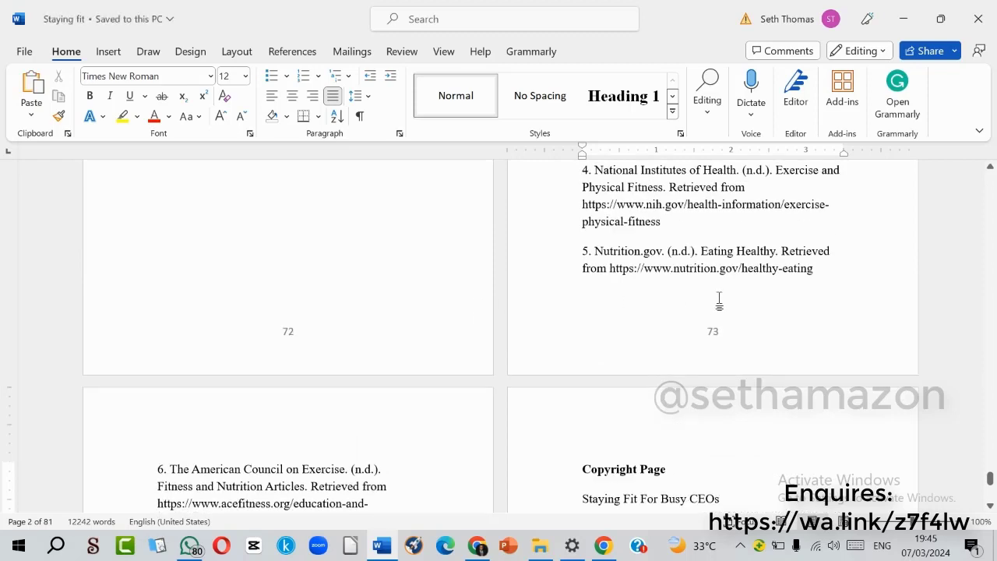
pyautogui.scroll(9, 639, 303)
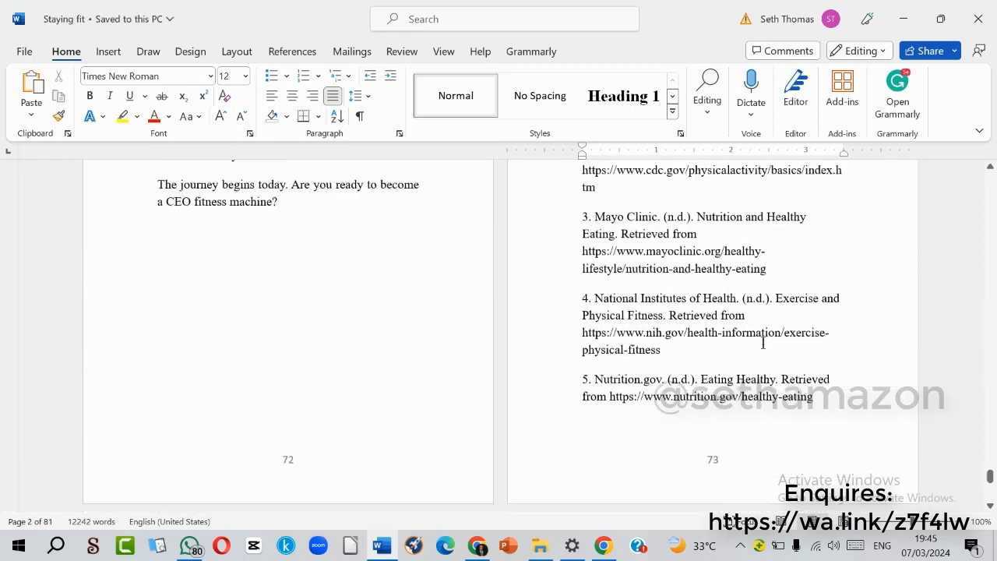
# Delete the whole typed outline between the title page and the Introduction, and save the document.
pyautogui.moveTo(988, 425); pyautogui.dragTo(987, 178)
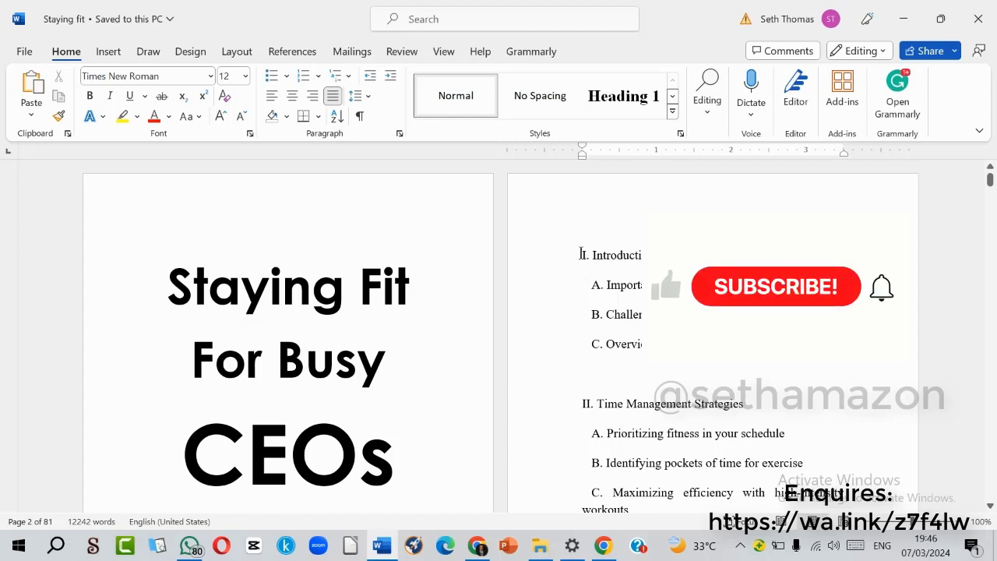
pyautogui.moveTo(583, 254); pyautogui.dragTo(340, 390)
pyautogui.scroll(-10, 623, 294)
pyautogui.scroll(-6, 621, 293)
pyautogui.press('Delete')
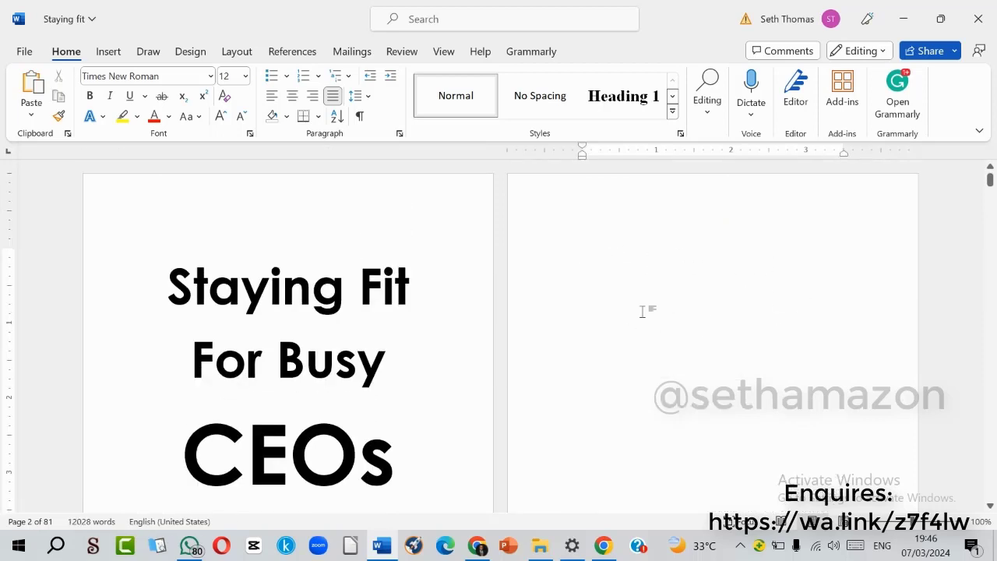
pyautogui.hotkey('ctrl', 's')
# Insert an Automatic Table 1 table of contents on the blank page after the title page.
pyautogui.click(293, 51)
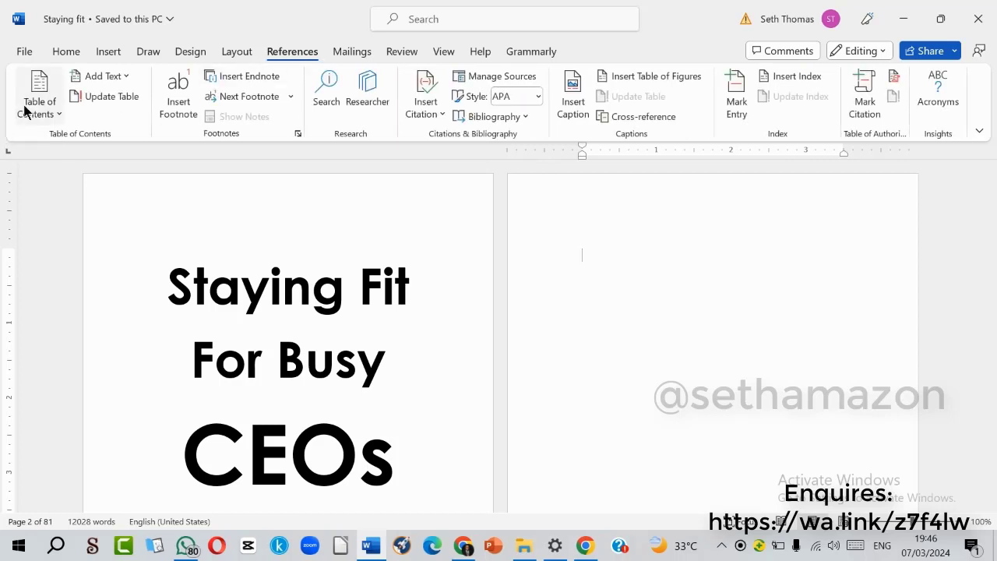
pyautogui.click(33, 109)
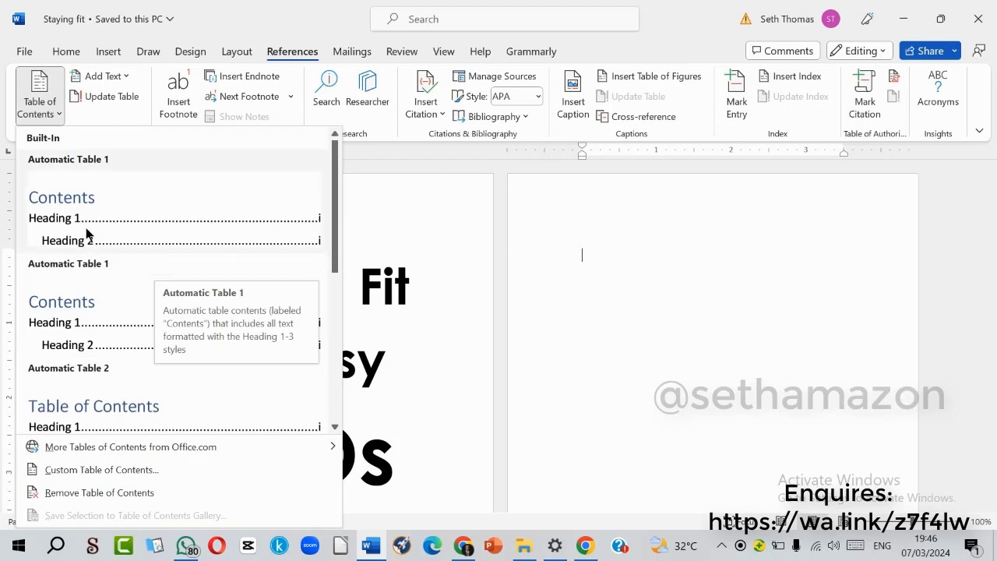
pyautogui.scroll(-3, 114, 234)
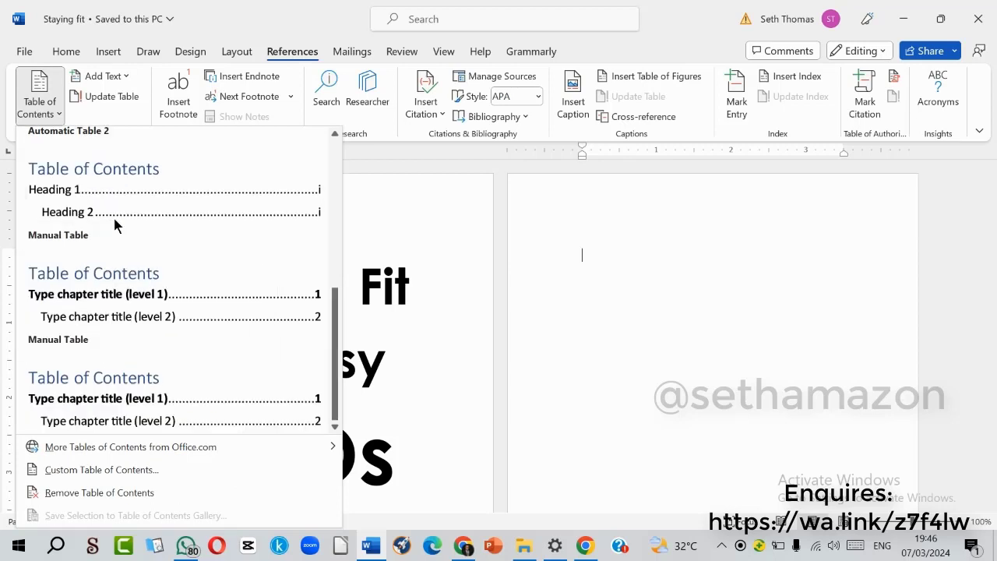
pyautogui.scroll(3, 172, 333)
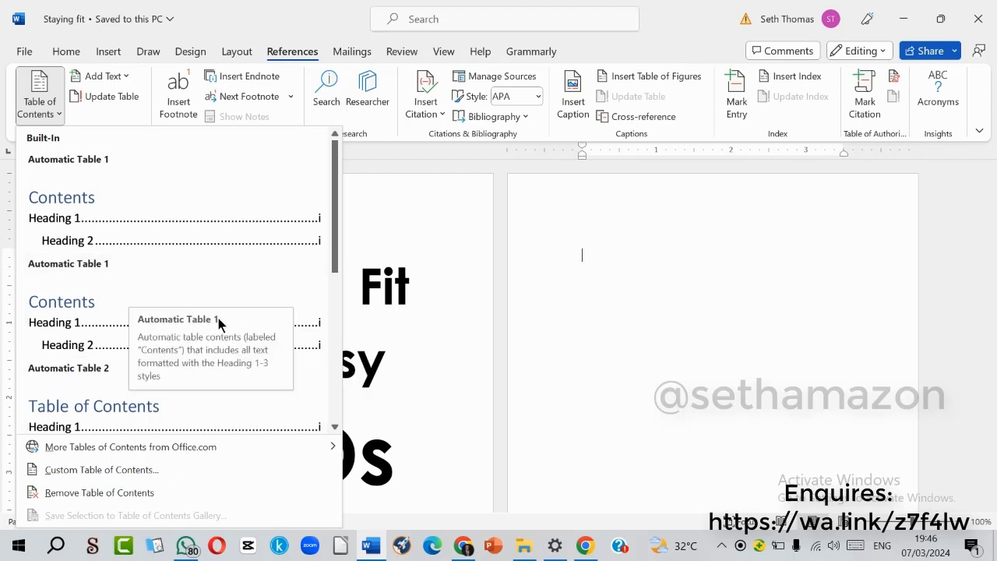
pyautogui.click(121, 328)
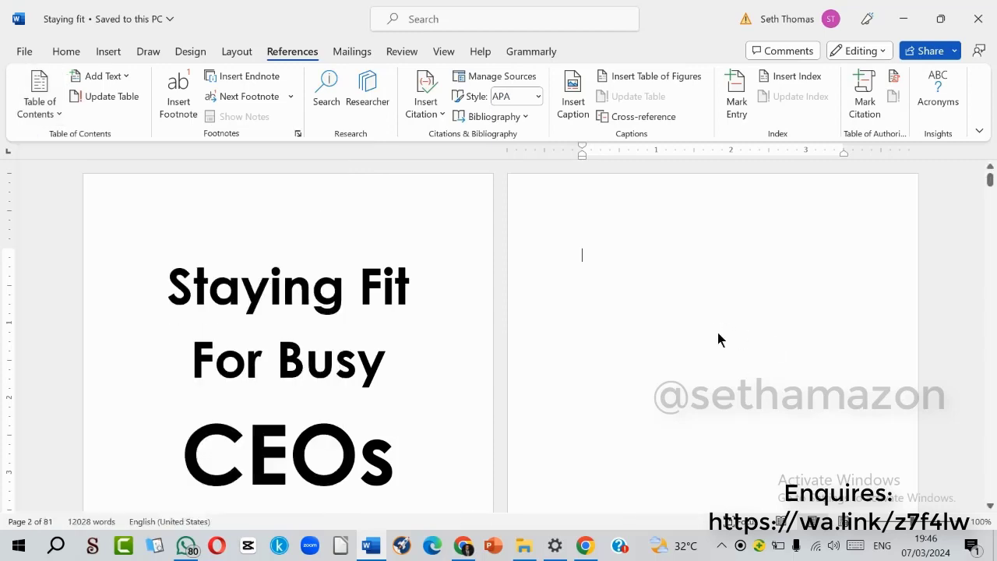
# Review the entries and page numbers of the new table of contents across both of its pages.
pyautogui.scroll(10, 410, 335)
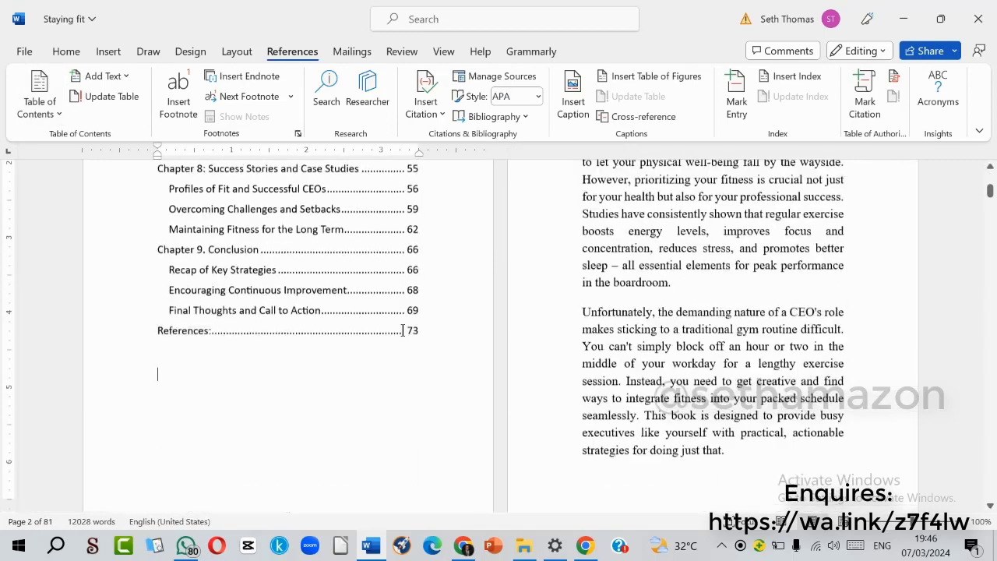
pyautogui.scroll(6, 529, 330)
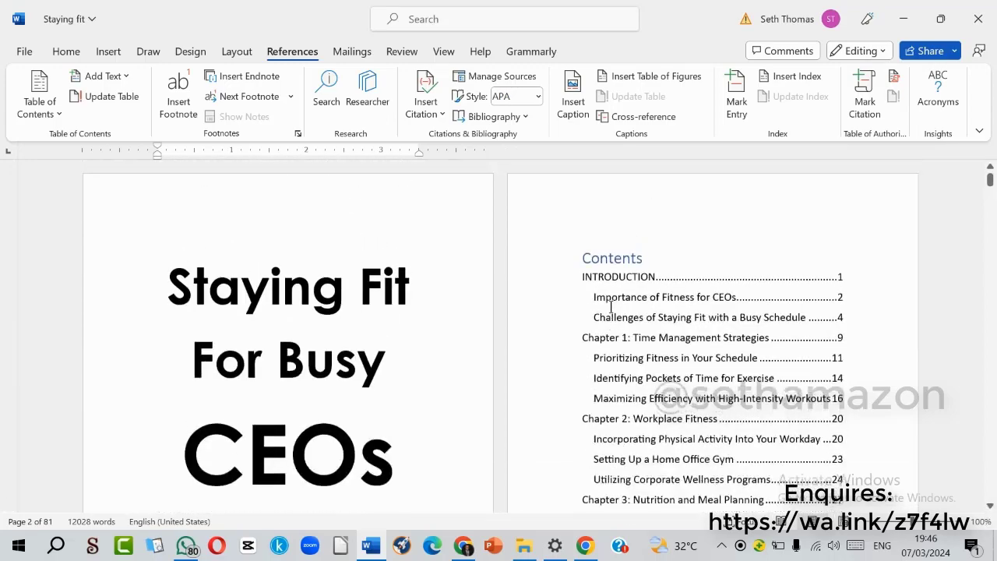
pyautogui.click(602, 278)
pyautogui.scroll(-4, 602, 278)
pyautogui.scroll(-5, 603, 278)
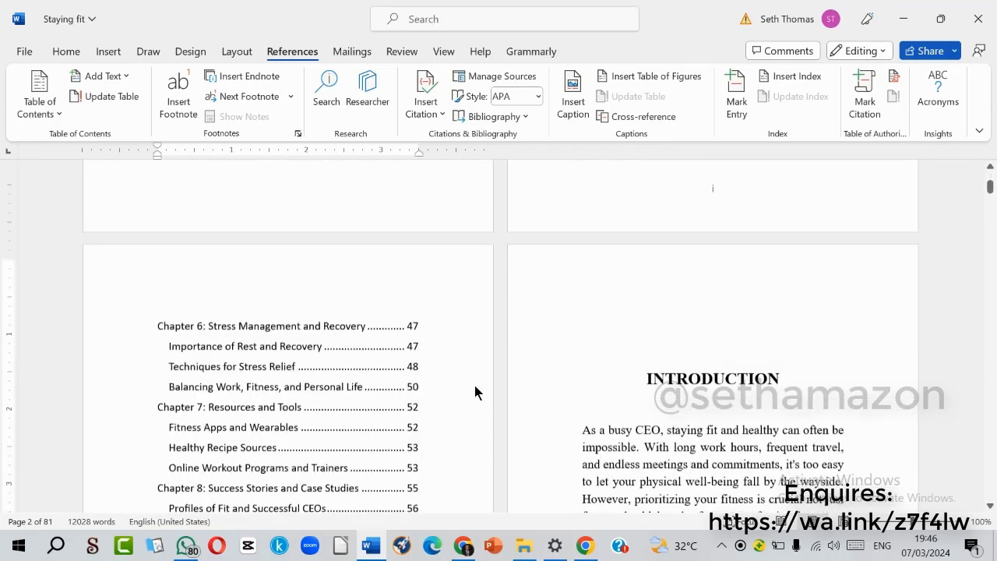
pyautogui.scroll(3, 463, 377)
pyautogui.scroll(5, 463, 376)
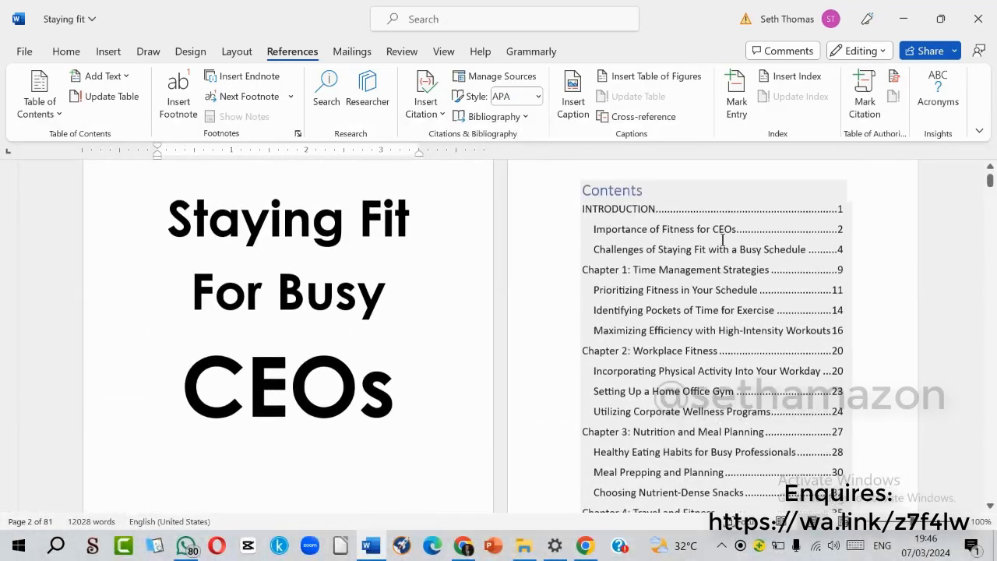
# Look over both pages of the new table of contents and save the document.
pyautogui.scroll(-10, 631, 255)
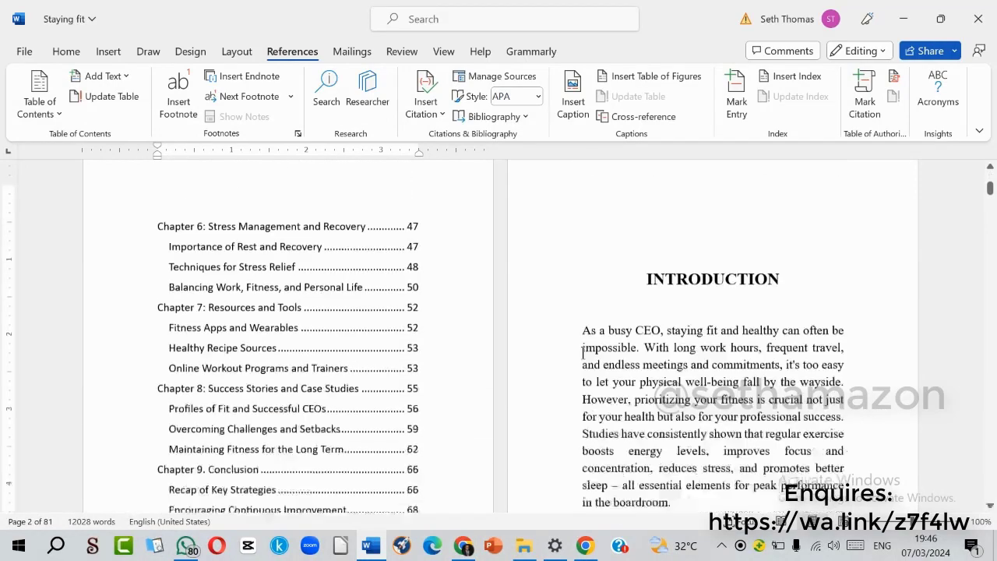
pyautogui.scroll(2, 390, 380)
pyautogui.scroll(10, 390, 380)
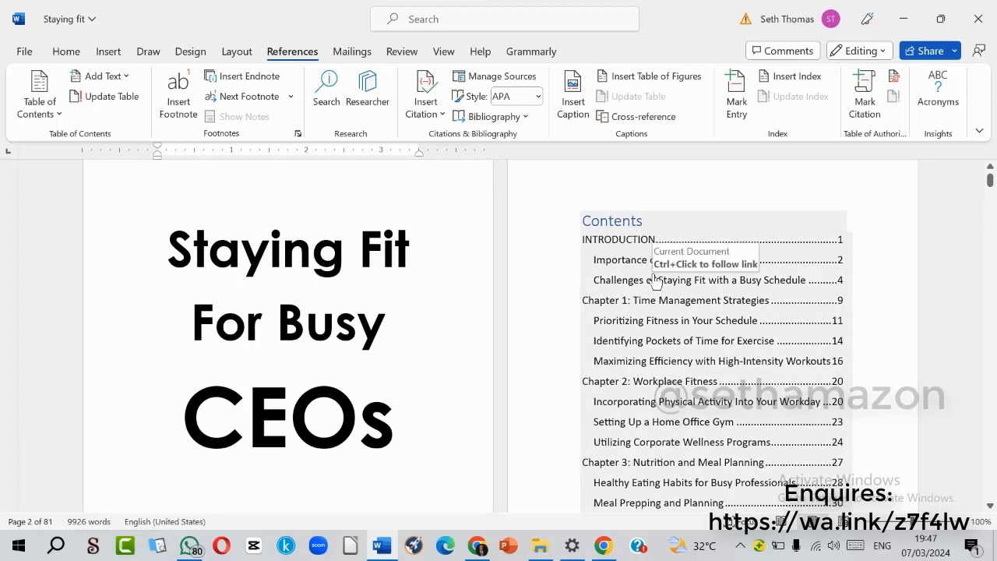
pyautogui.hotkey('ctrl', 's')
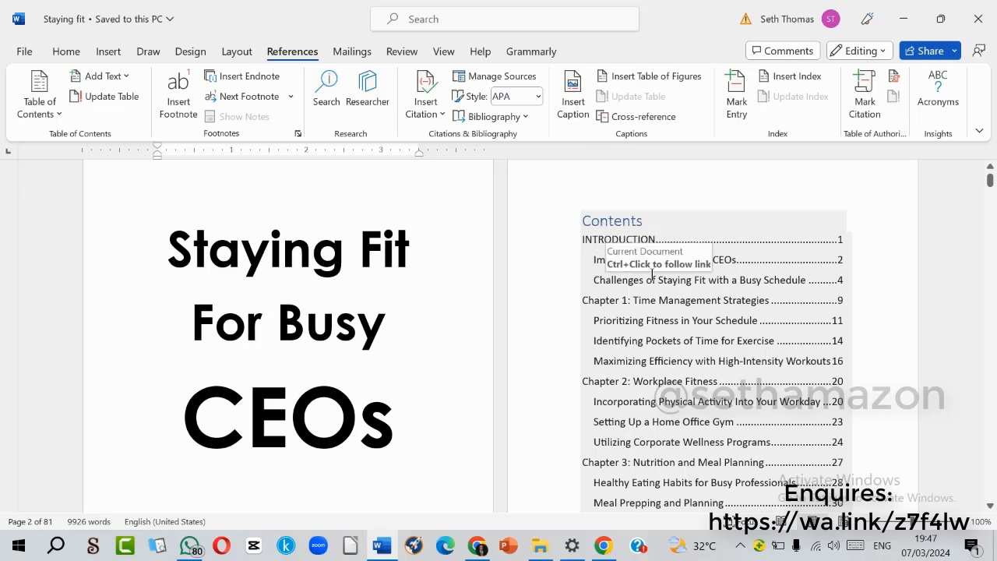
# Apply the Heading 1 style to the Contents title above the table of contents.
pyautogui.scroll(-5, 616, 311)
pyautogui.scroll(-4, 634, 325)
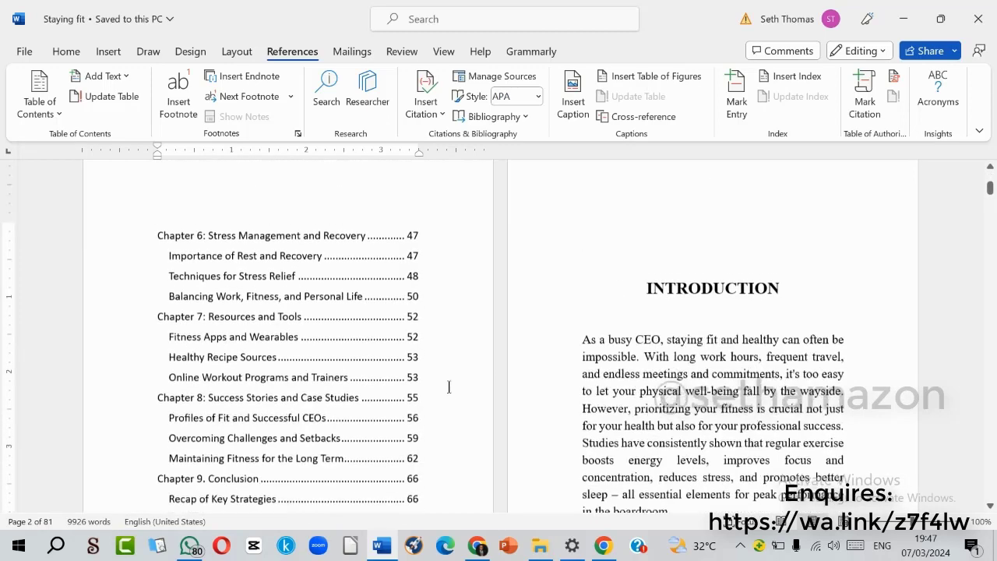
pyautogui.scroll(-3, 357, 398)
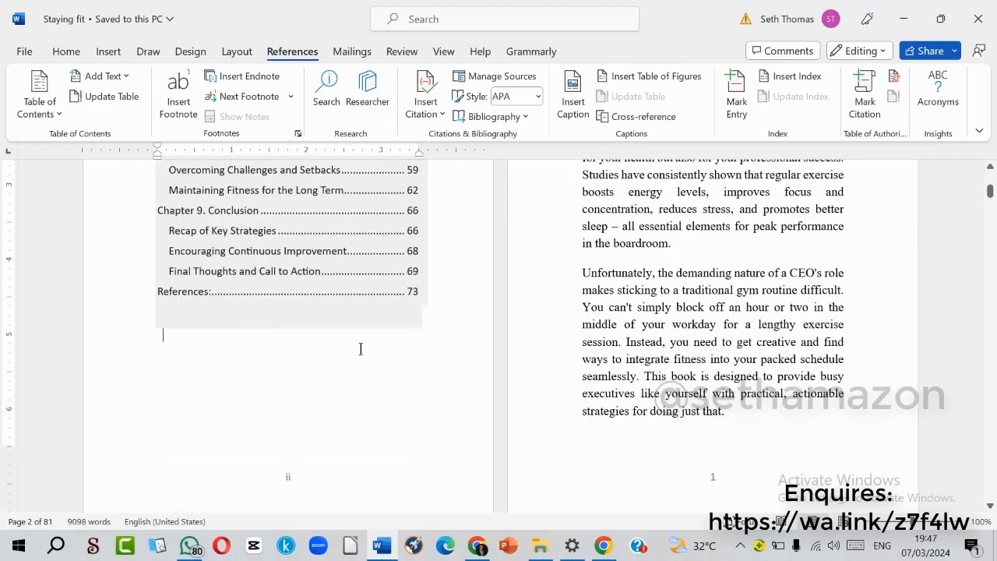
pyautogui.scroll(10, 361, 347)
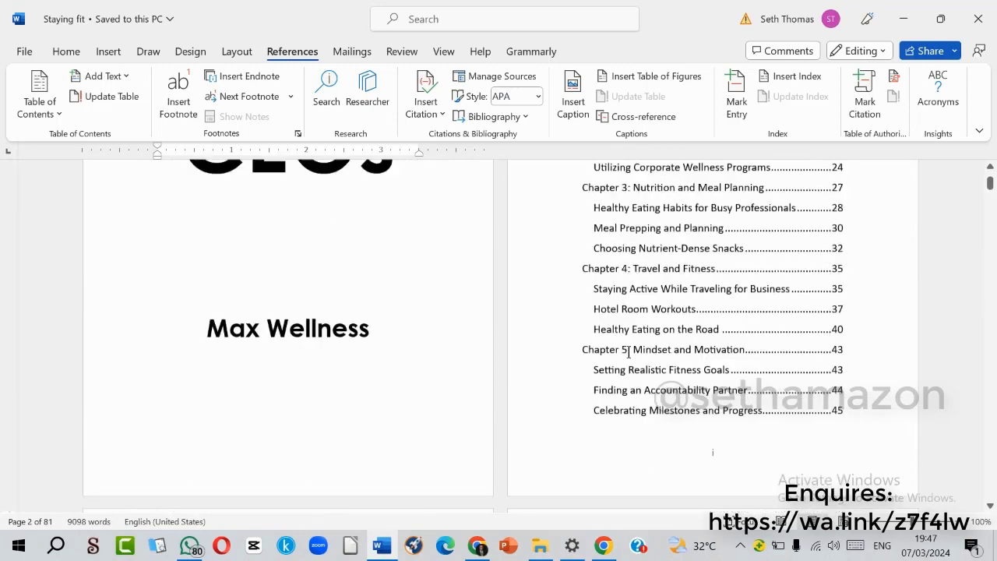
pyautogui.scroll(3, 637, 352)
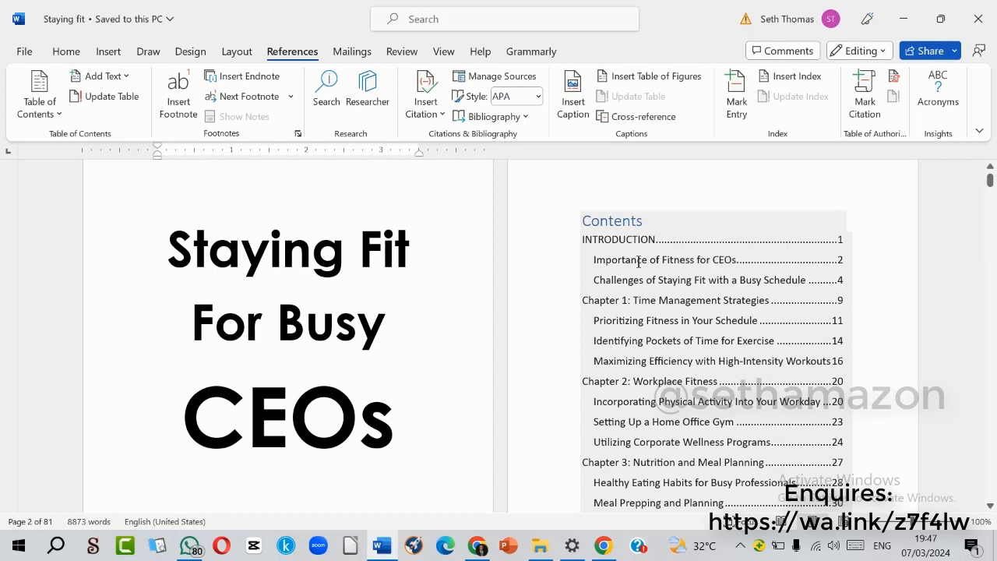
pyautogui.click(607, 224)
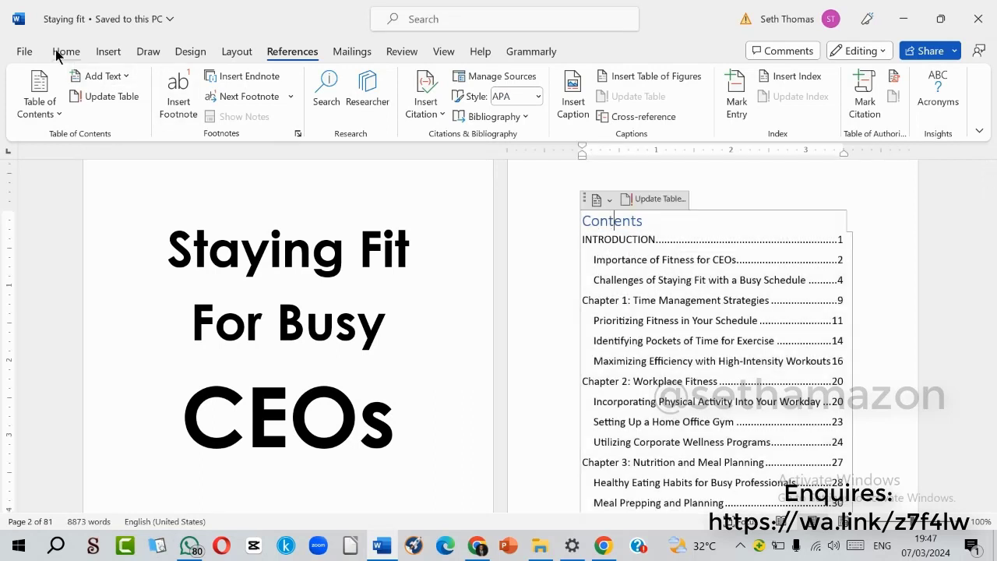
pyautogui.click(66, 51)
pyautogui.click(624, 97)
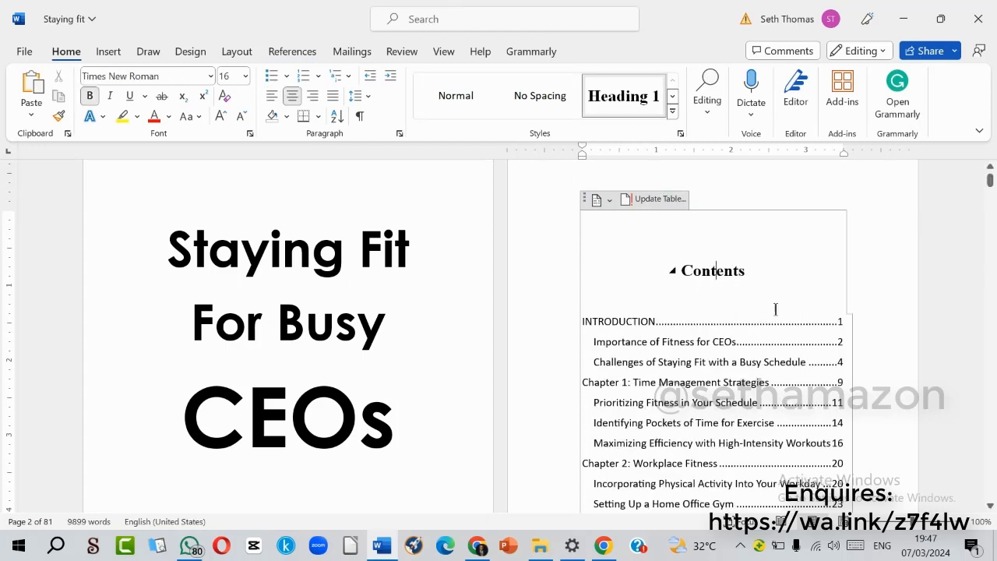
# Set the font of all table of contents entries, from INTRODUCTION to References, to Times New Roman.
pyautogui.moveTo(585, 331); pyautogui.dragTo(412, 378)
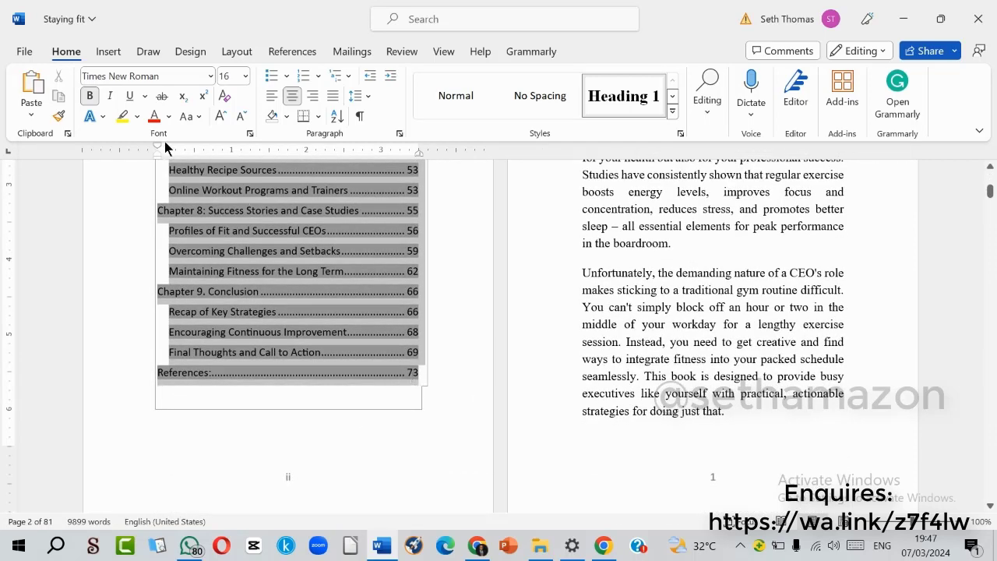
pyautogui.click(210, 76)
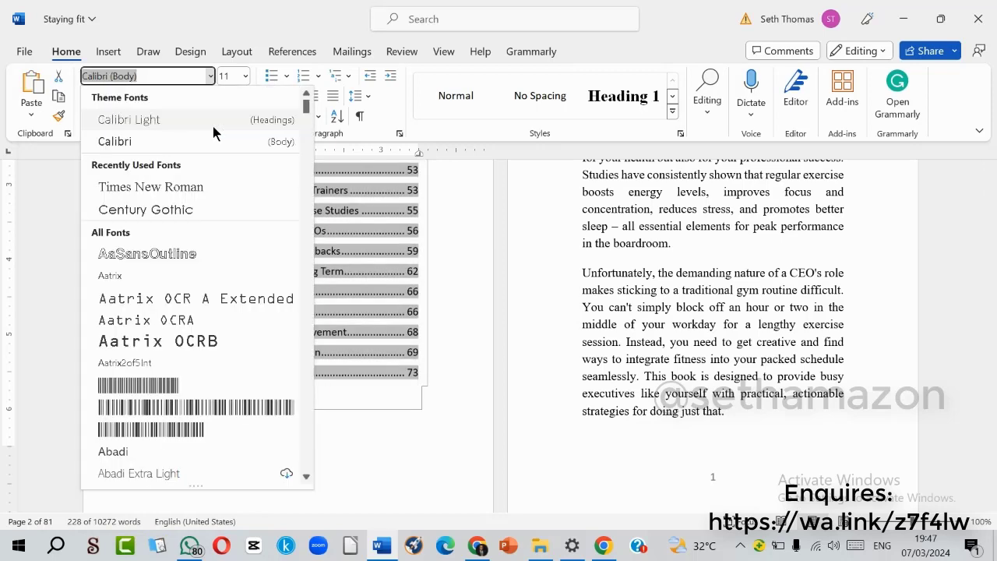
pyautogui.click(204, 190)
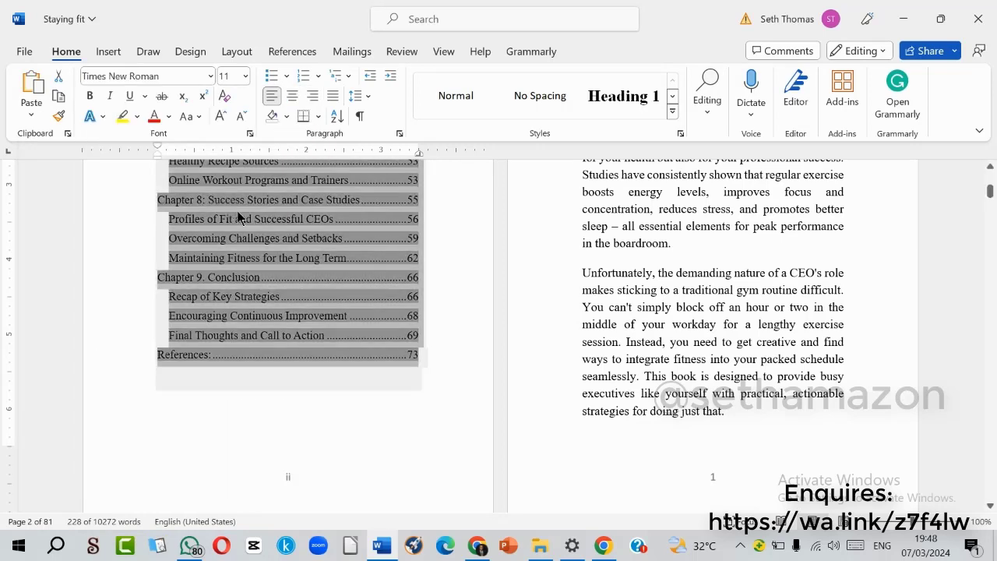
pyautogui.scroll(3, 280, 268)
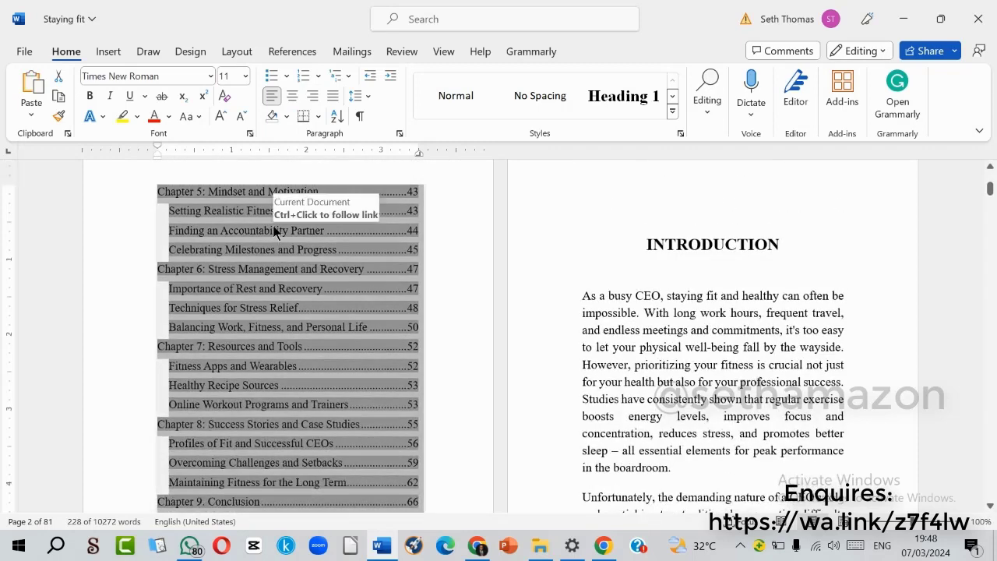
pyautogui.scroll(1, 292, 173)
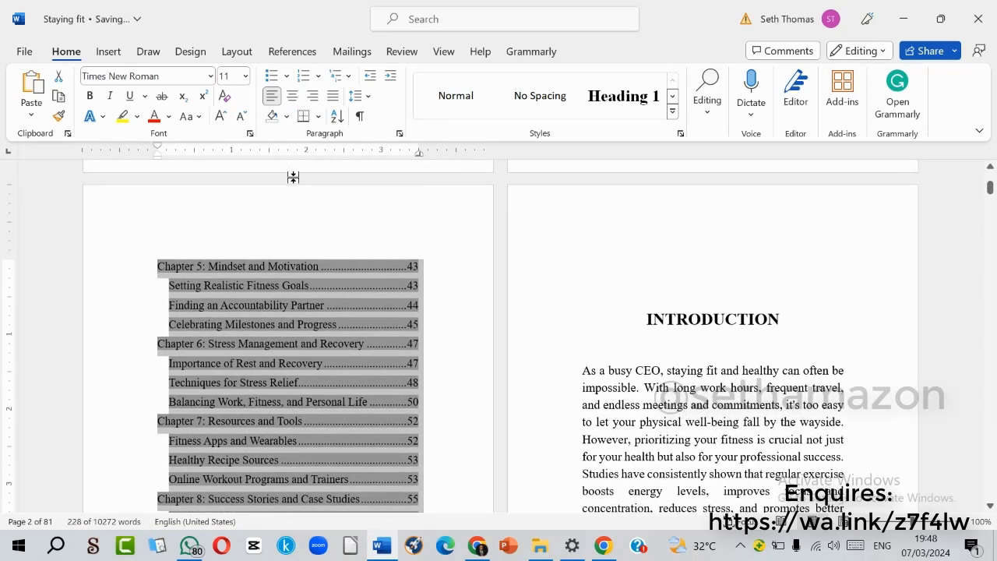
# Make the main table of contents entries bold, including INTRODUCTION, every chapter title and References, leaving the indented sub-entries regular.
pyautogui.scroll(8, 383, 291)
pyautogui.click(553, 249)
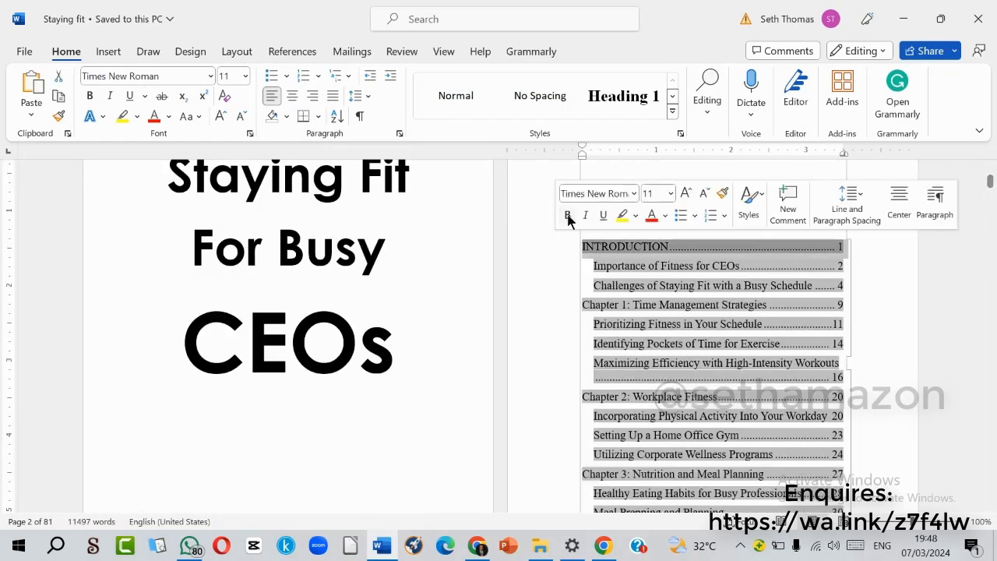
pyautogui.click(569, 216)
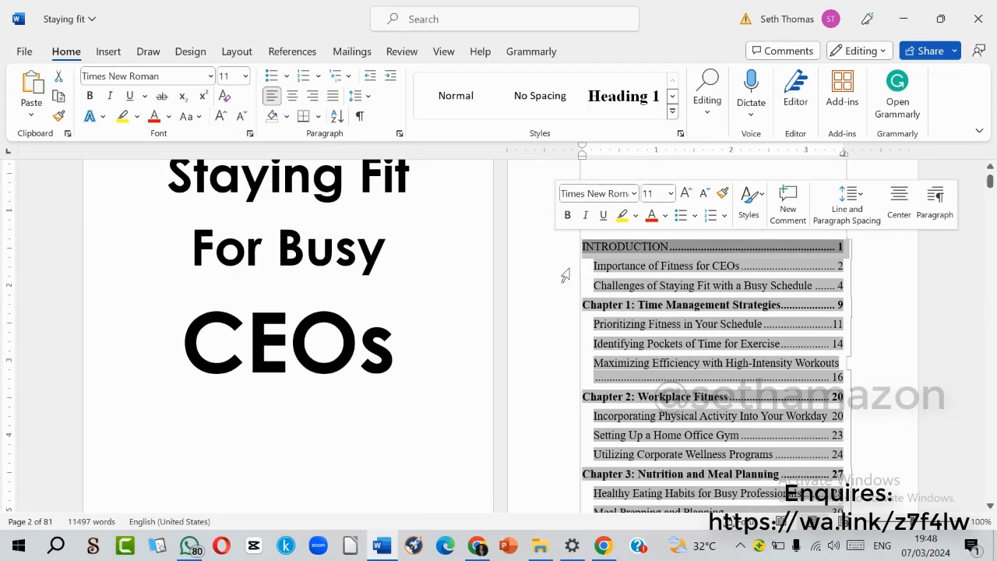
pyautogui.click(633, 248)
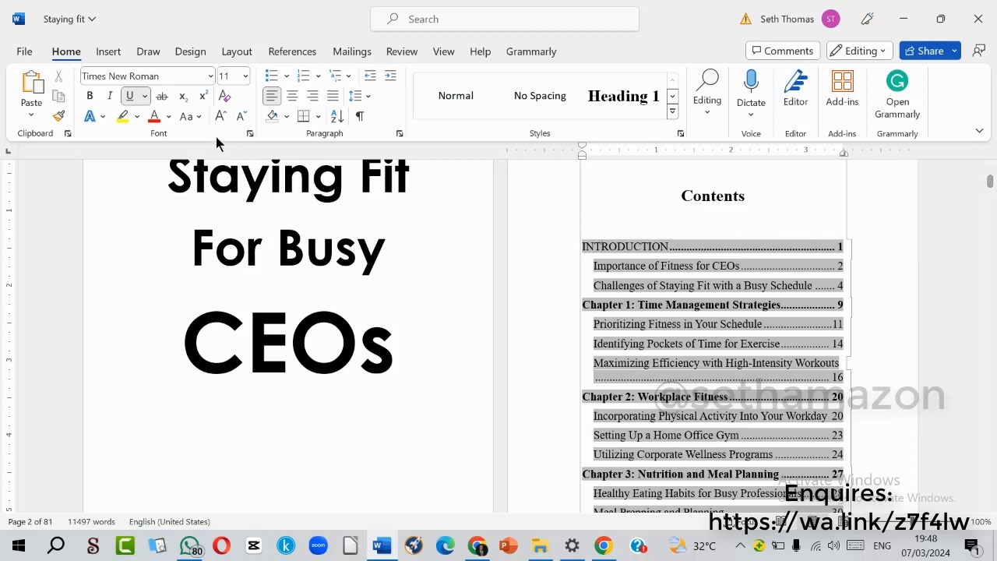
pyautogui.click(90, 95)
pyautogui.scroll(-10, 470, 374)
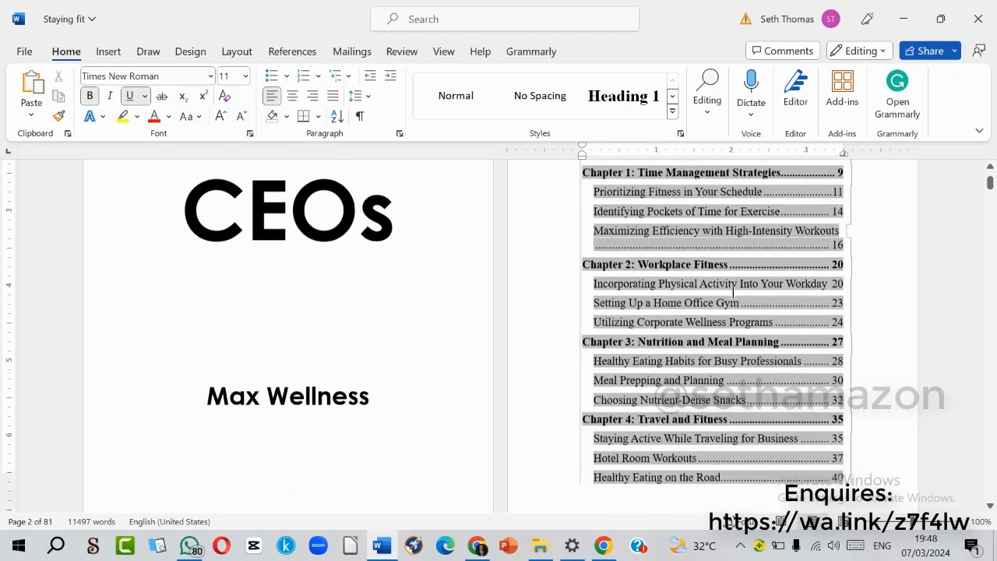
pyautogui.scroll(-3, 330, 365)
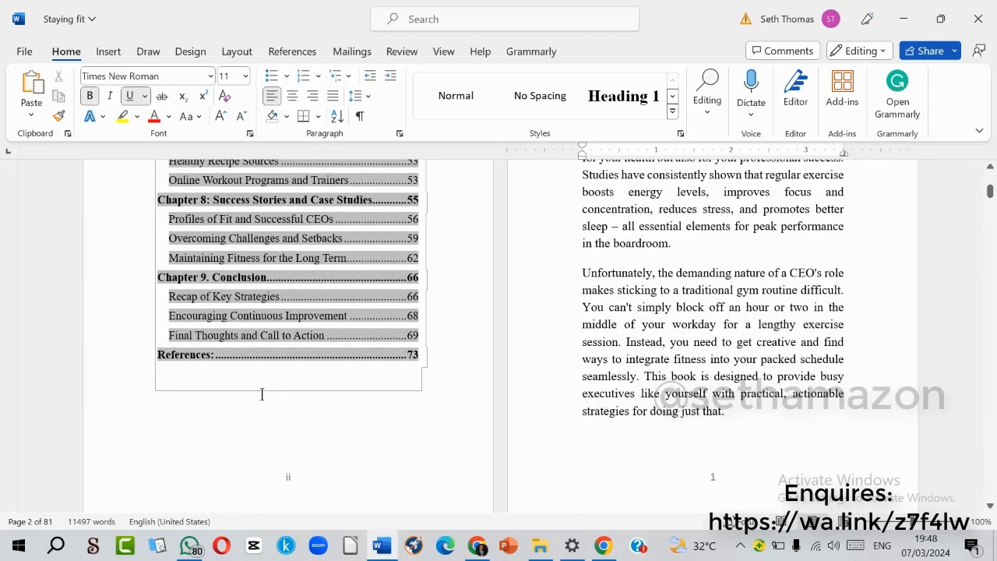
pyautogui.click(279, 405)
# Review the reformatted table of contents on both pages, checking its title, bold chapter entries, and page numbers.
pyautogui.scroll(6, 284, 221)
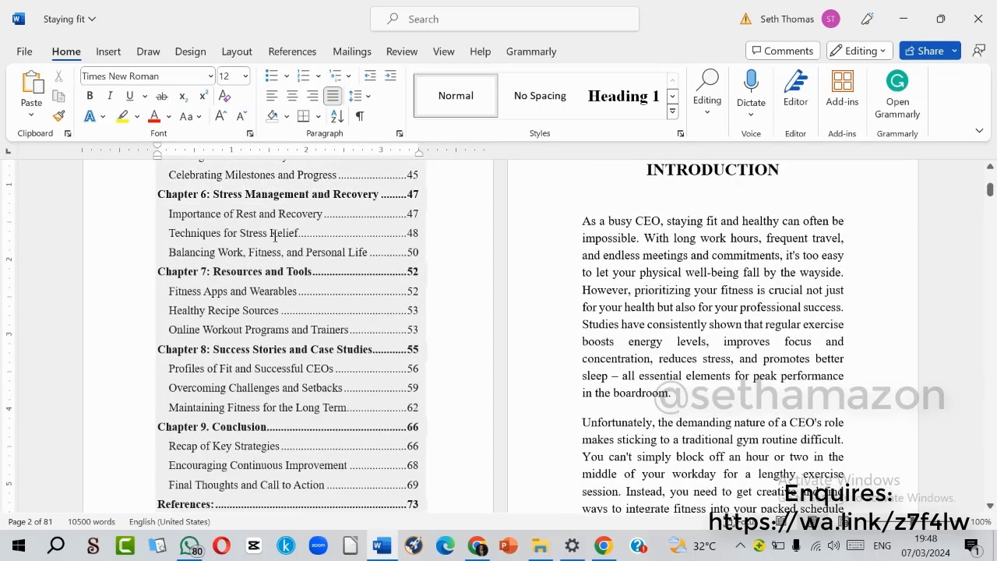
pyautogui.scroll(3, 376, 337)
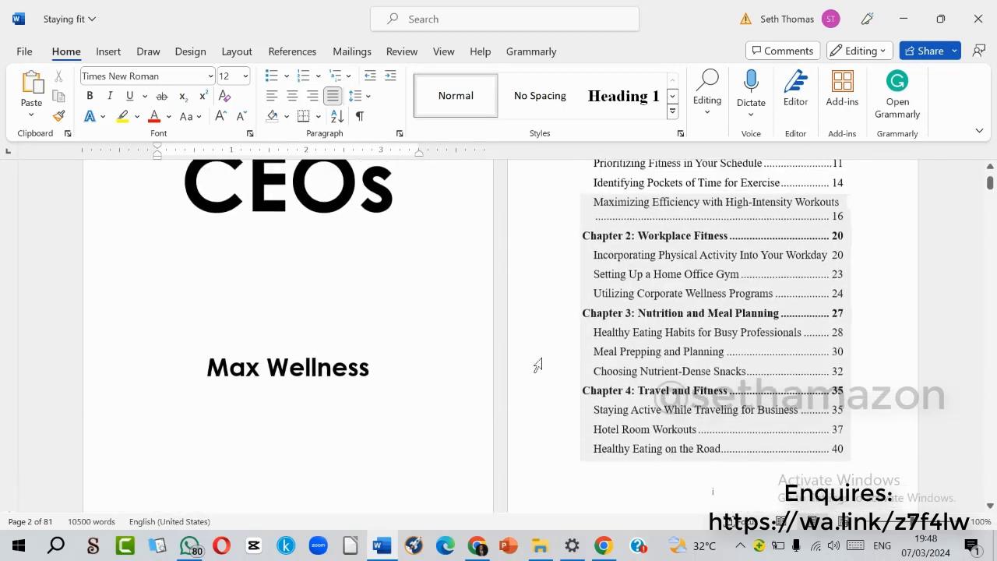
pyautogui.scroll(2, 762, 356)
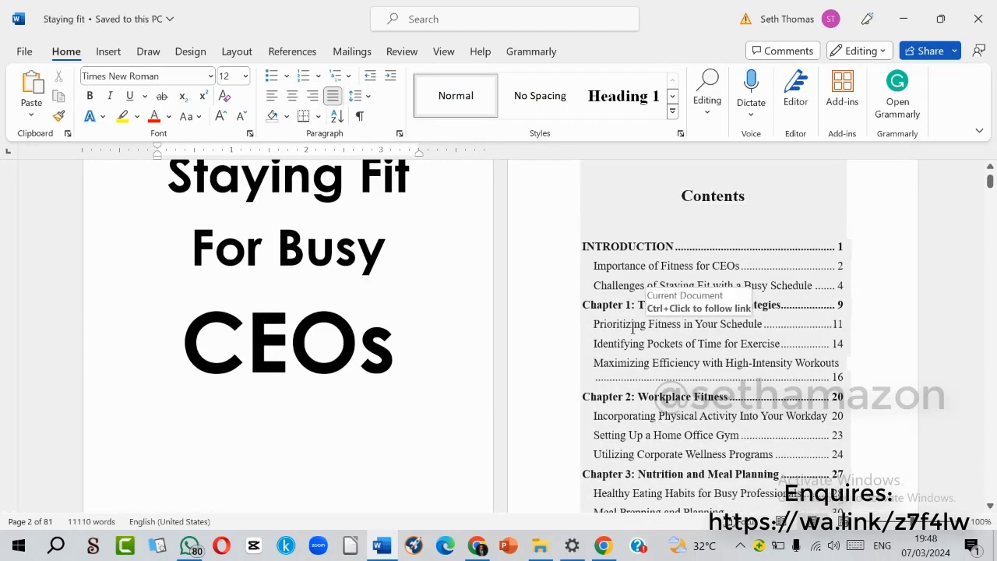
pyautogui.scroll(1, 842, 325)
pyautogui.scroll(-10, 841, 323)
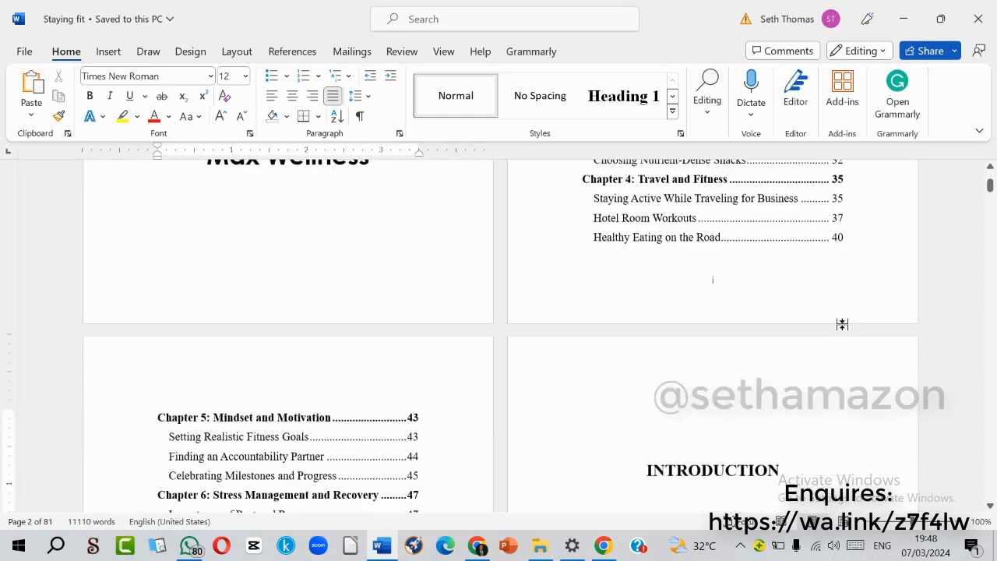
pyautogui.scroll(-4, 602, 314)
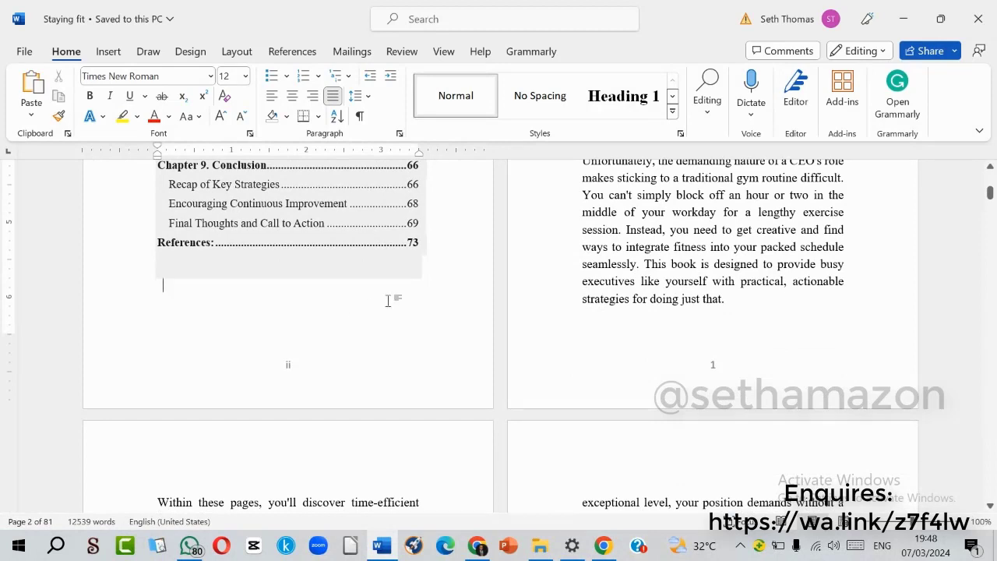
pyautogui.scroll(2, 623, 321)
pyautogui.scroll(12, 629, 331)
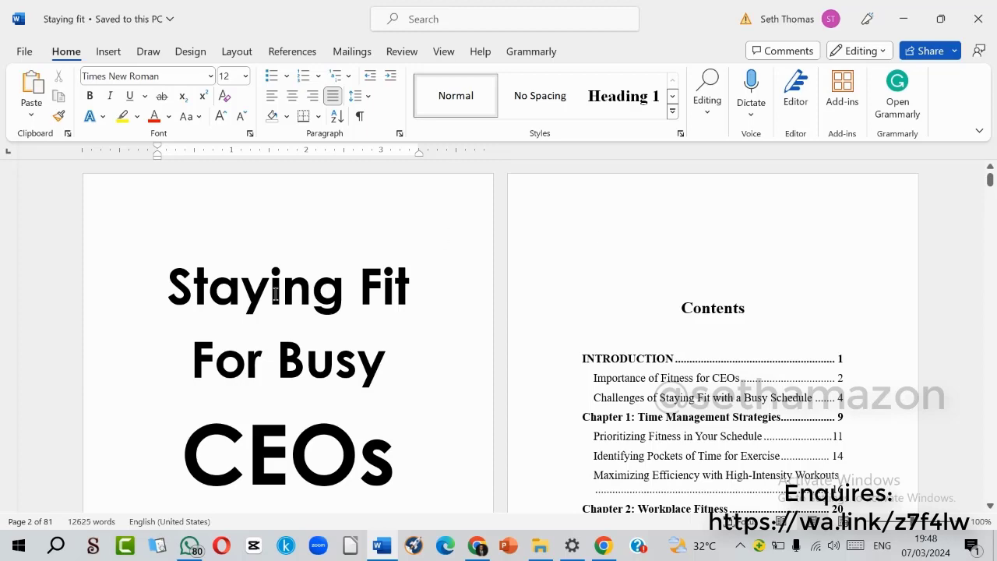
pyautogui.scroll(-6, 935, 327)
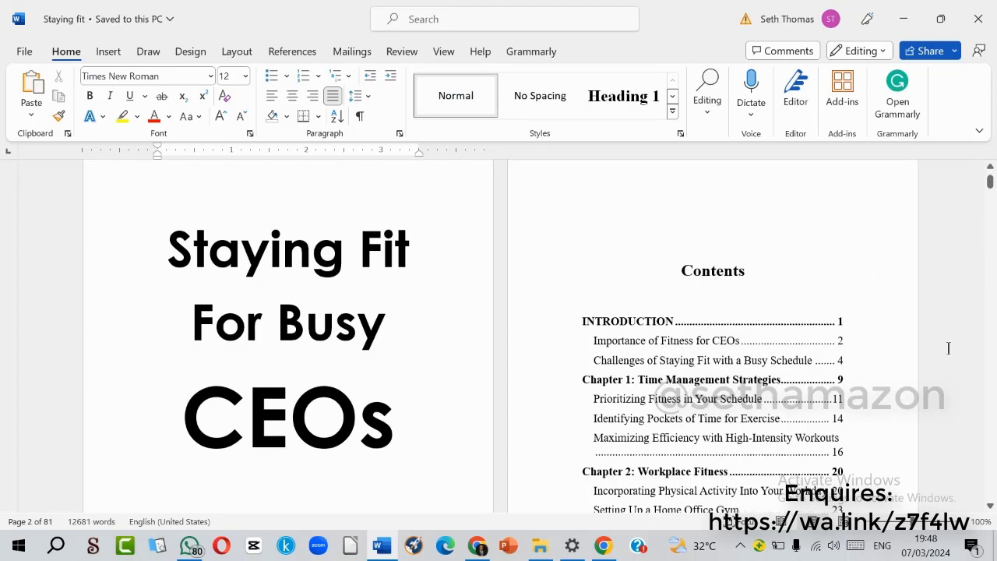
pyautogui.moveTo(992, 185); pyautogui.dragTo(994, 179)
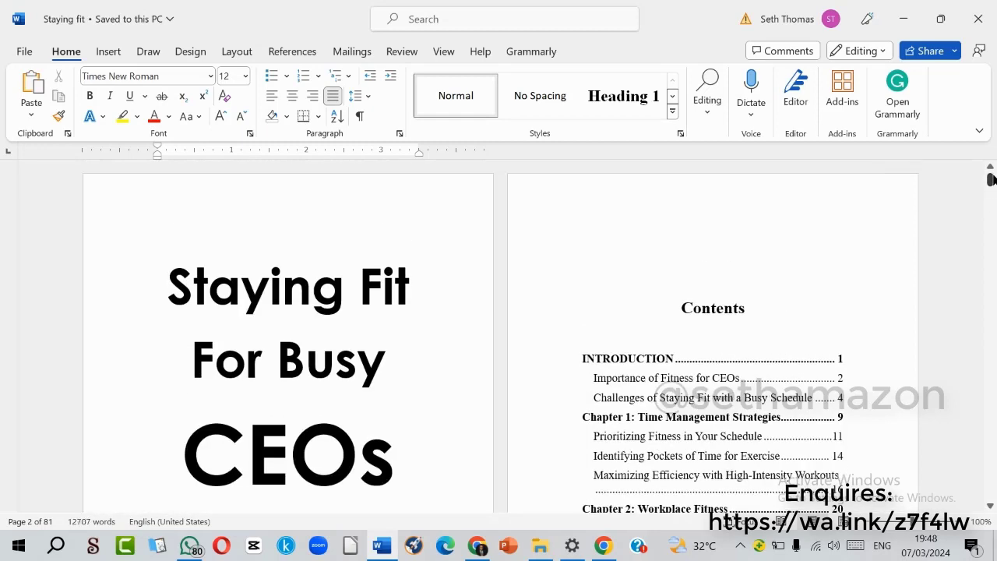